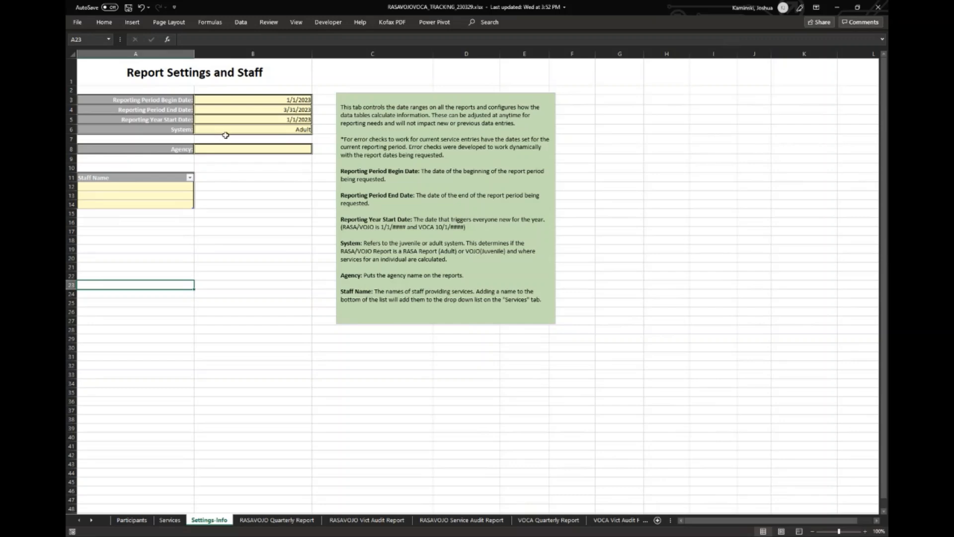
Step: Examine the reporting period begin and end dates, year start date, System options and Agency entry on the Settings-Info sheet
left_click(308, 101)
left_click(238, 110)
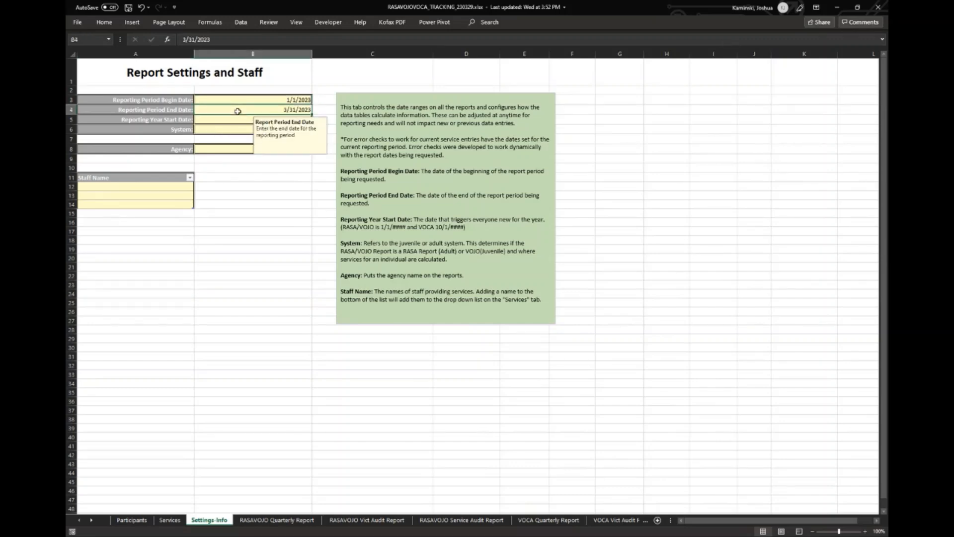
left_click(250, 100)
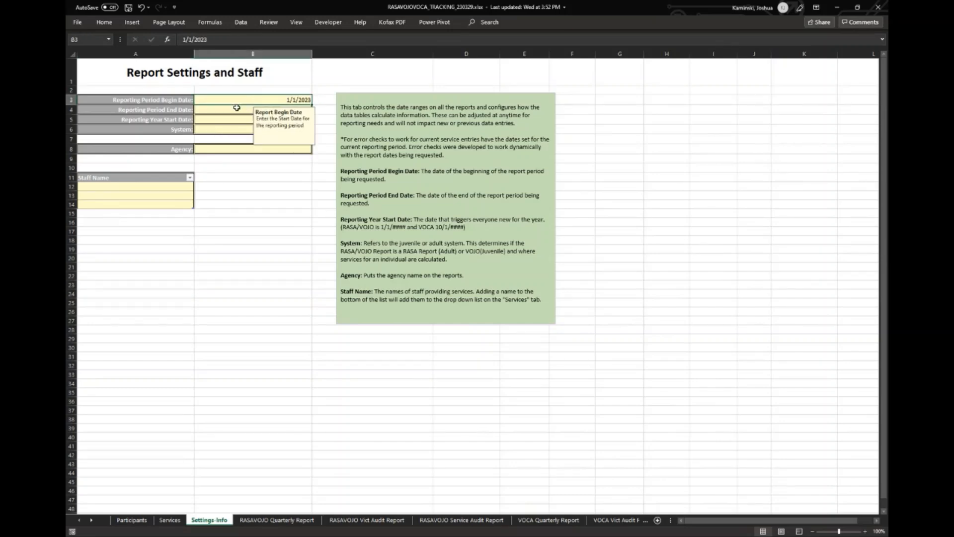
left_click(240, 107)
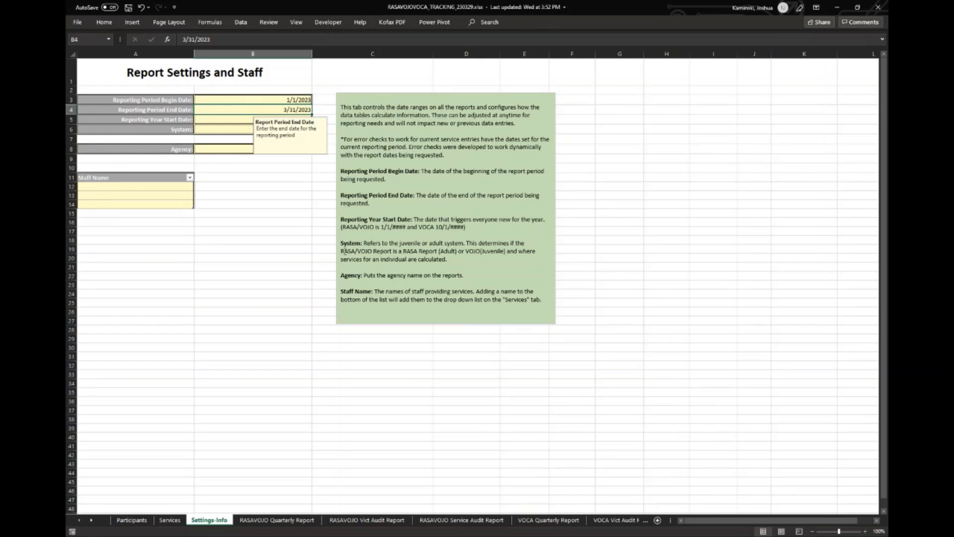
left_click(208, 117)
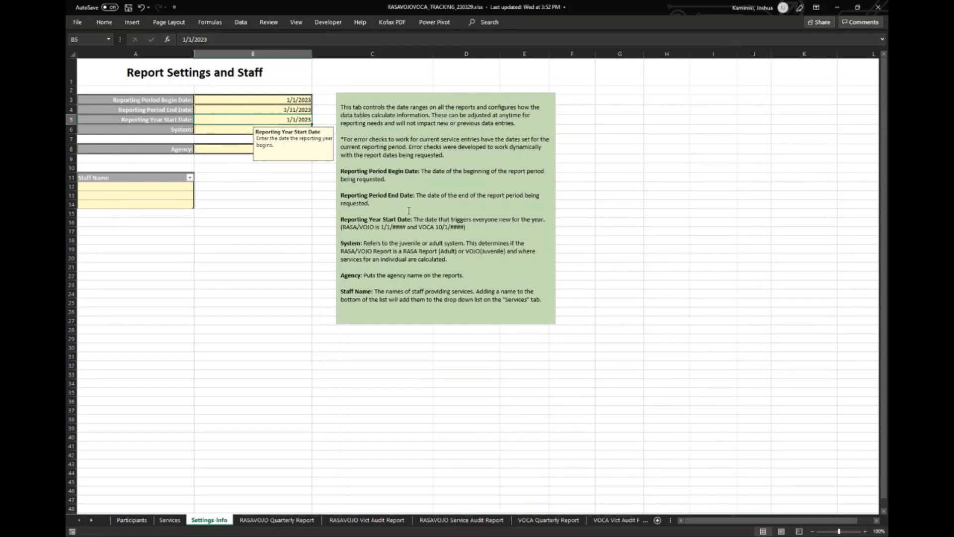
left_click(237, 212)
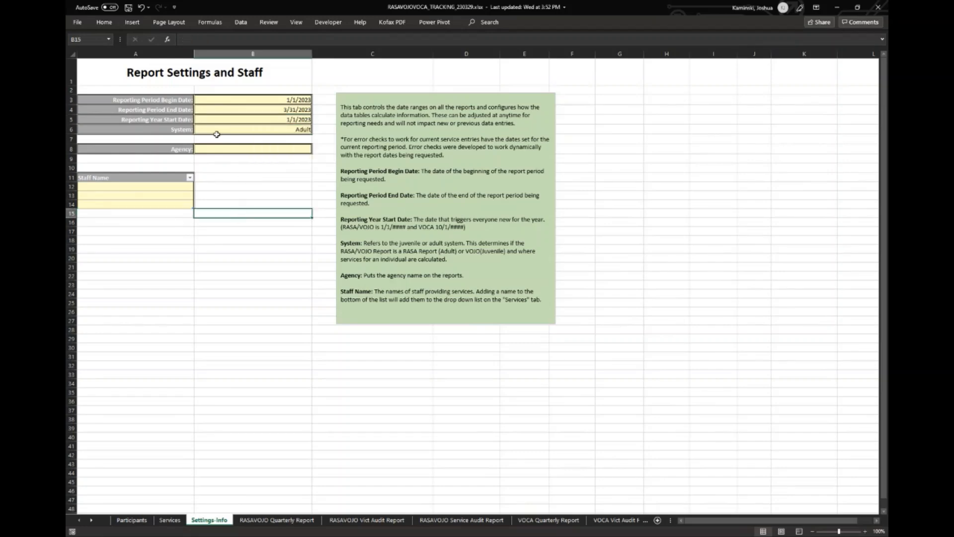
left_click(239, 130)
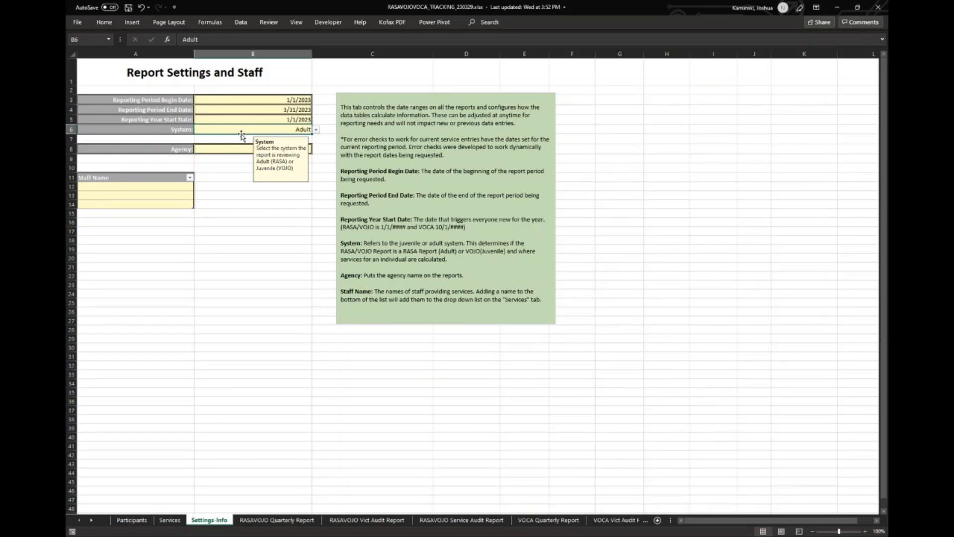
left_click(316, 130)
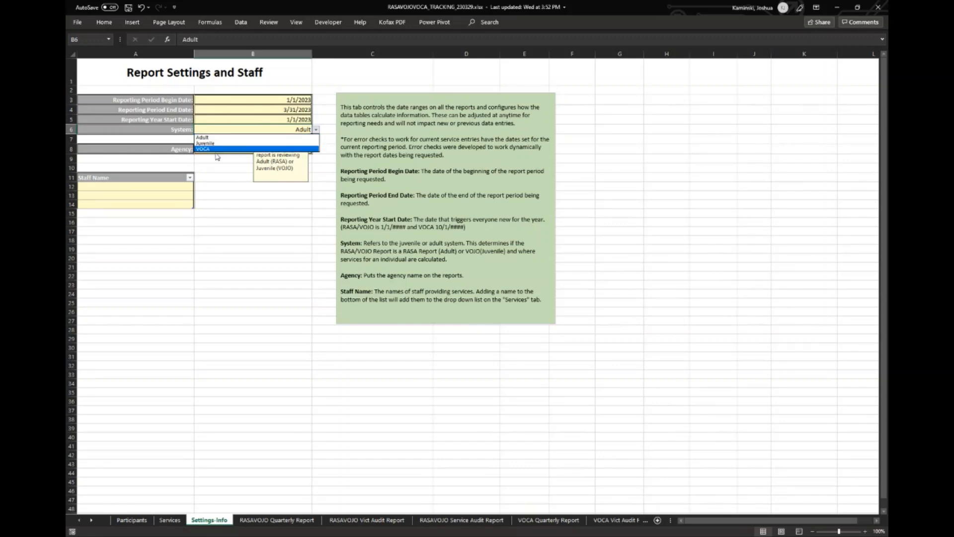
left_click(285, 234)
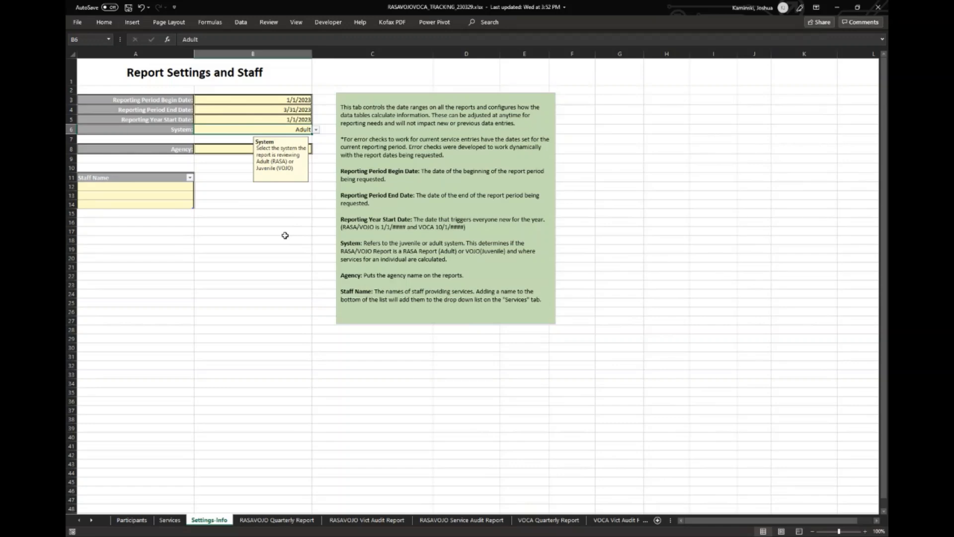
left_click(287, 276)
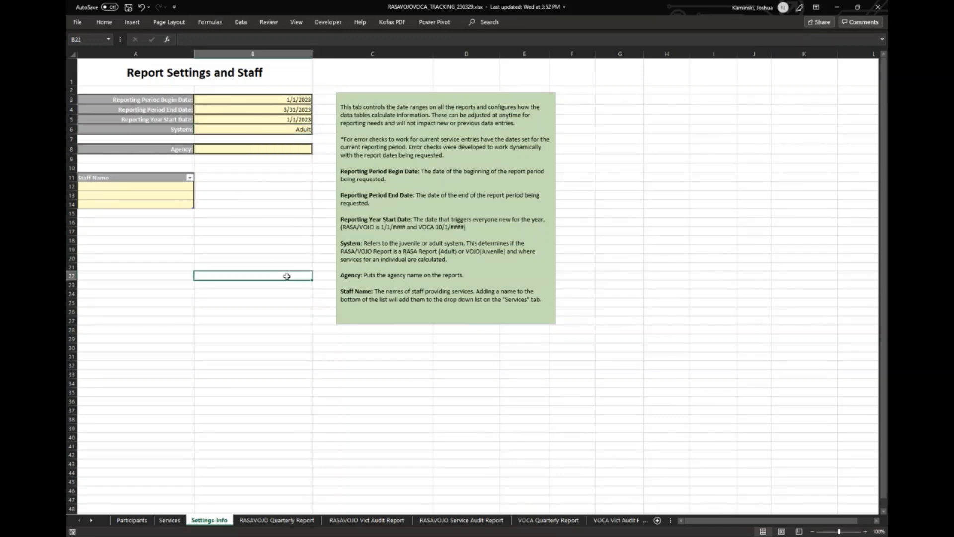
left_click(238, 152)
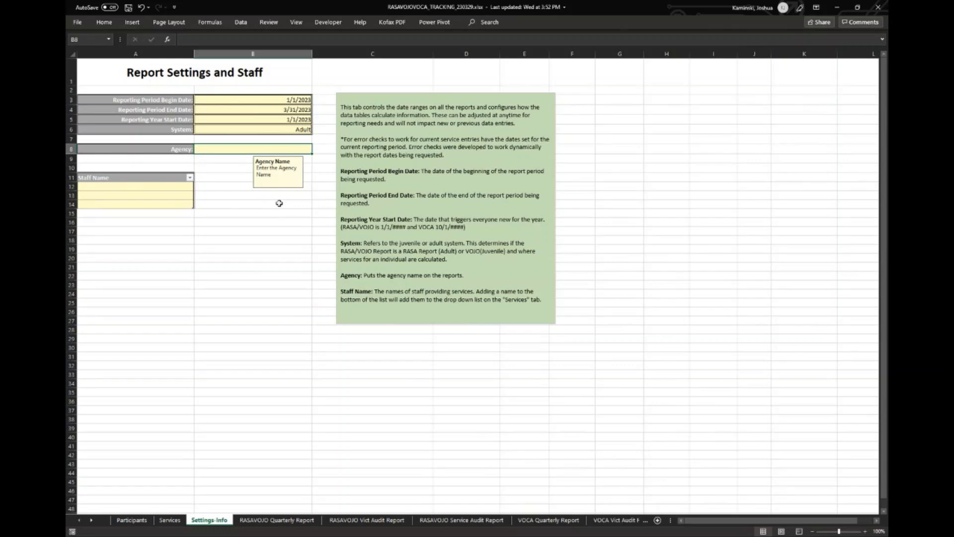
Step: Enter two staff members' first names in the first two rows of the Staff Name table
left_click(174, 188)
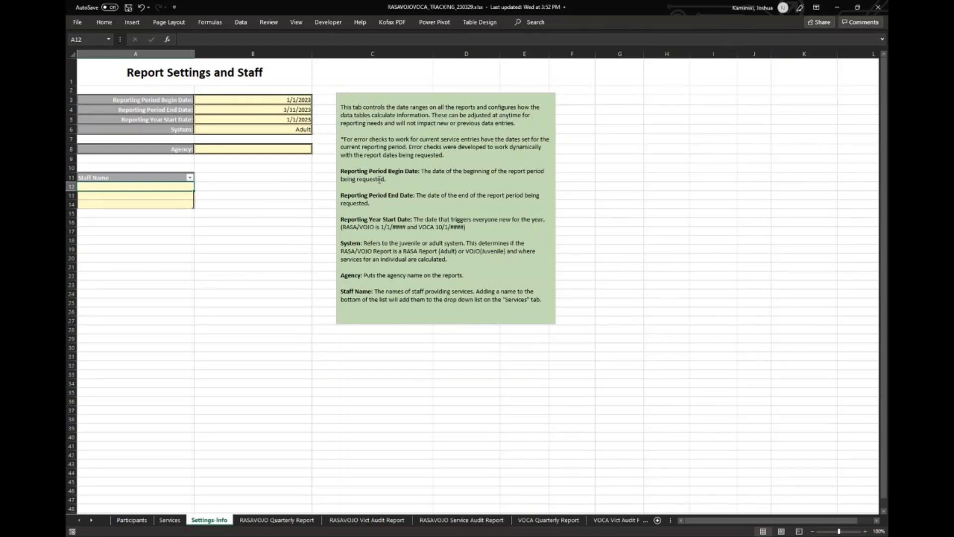
type("A")
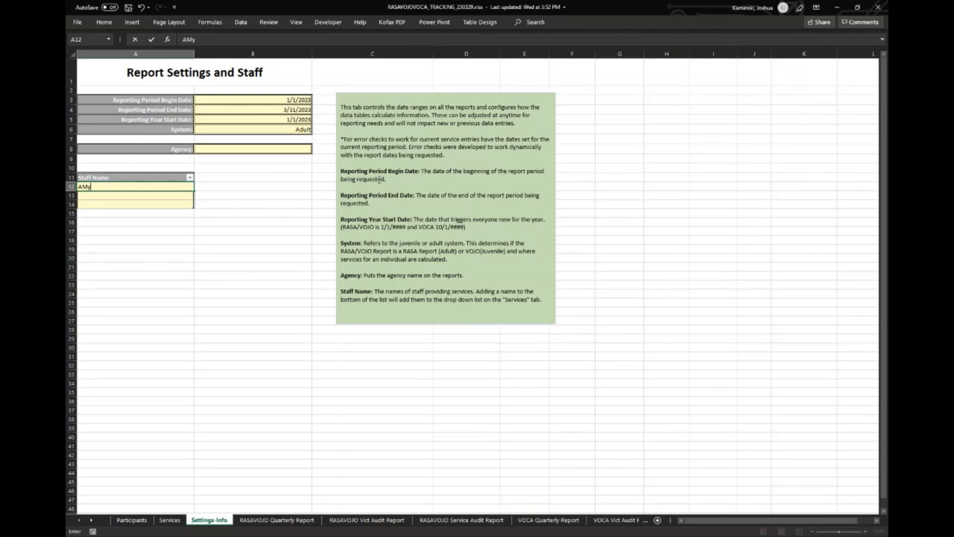
type("my")
key("Return")
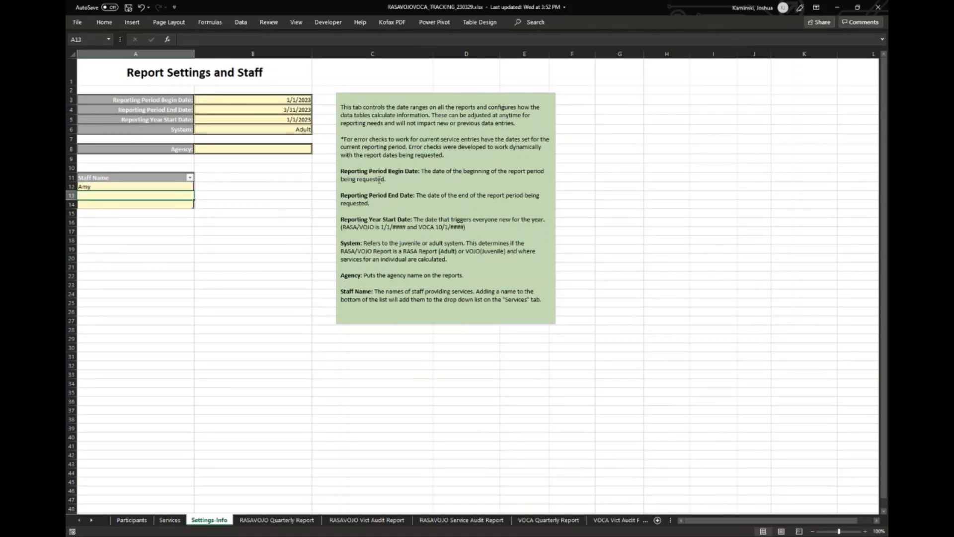
type("Jane")
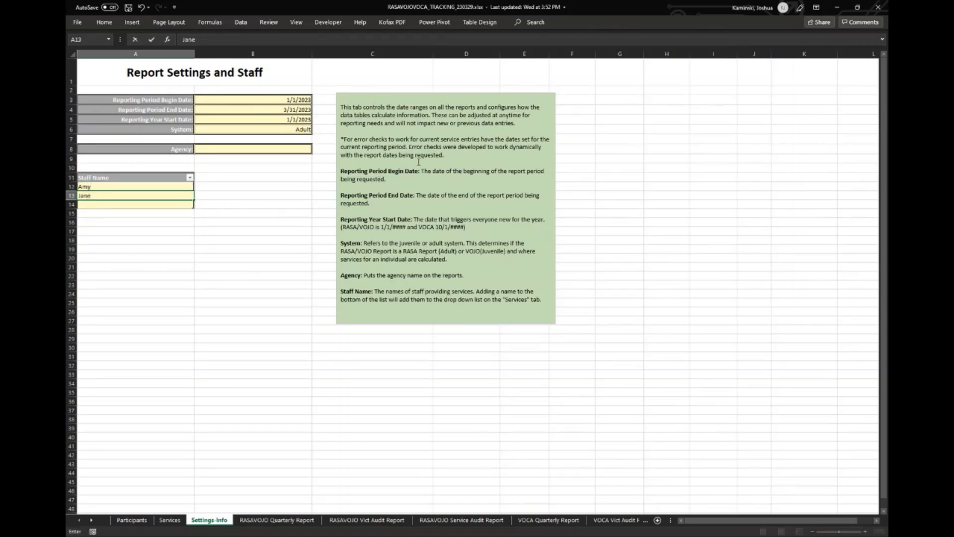
left_click(228, 198)
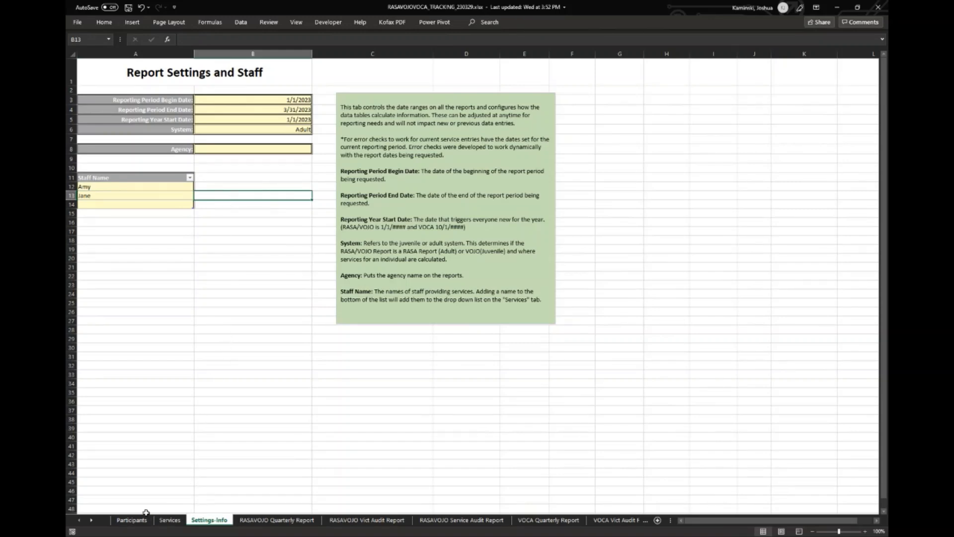
Step: Examine the name, age, gender, ethnicity and special-classification entry cells in the first row of the Participants sheet
left_click(132, 519)
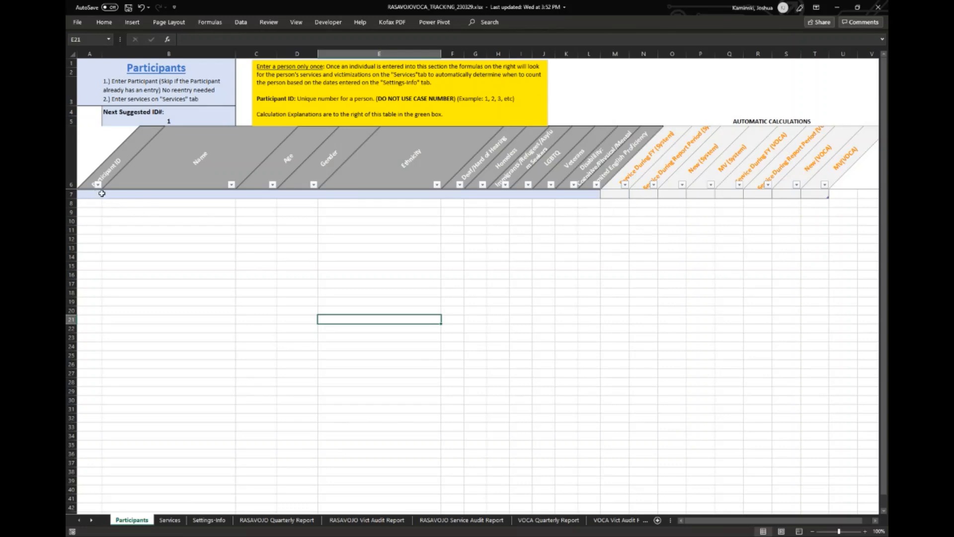
left_click(133, 195)
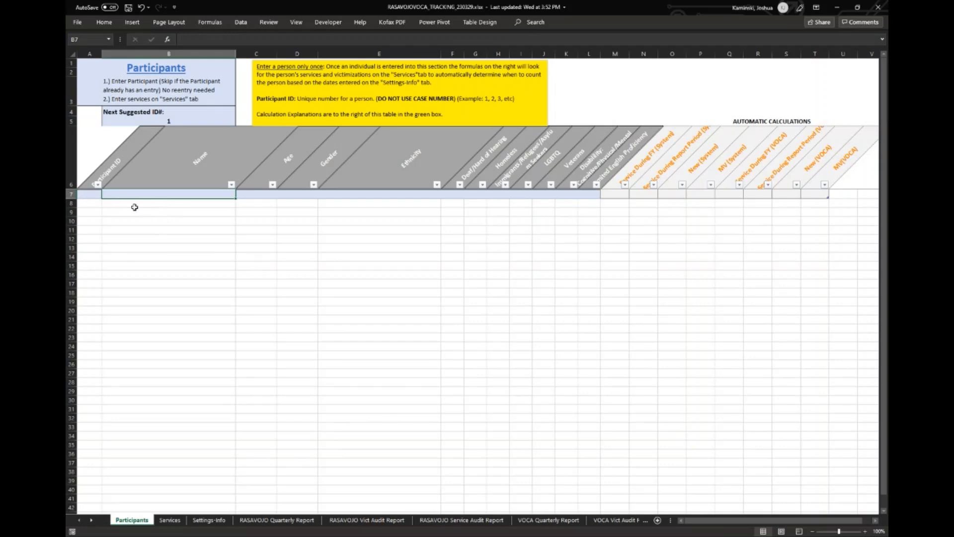
left_click(252, 196)
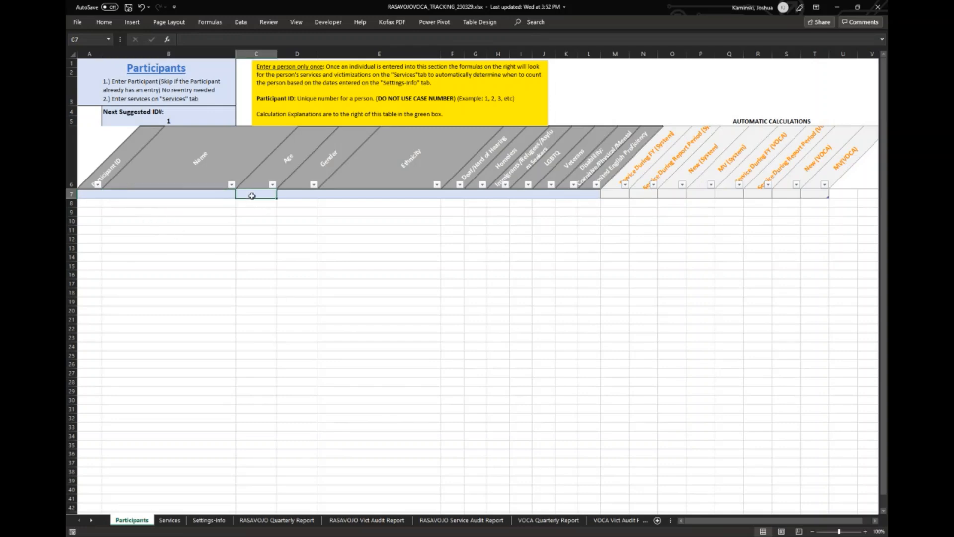
left_click(281, 195)
left_click(301, 196)
left_click(302, 194)
left_click(322, 194)
left_click(359, 193)
left_click(362, 191)
left_click(445, 195)
left_click(460, 194)
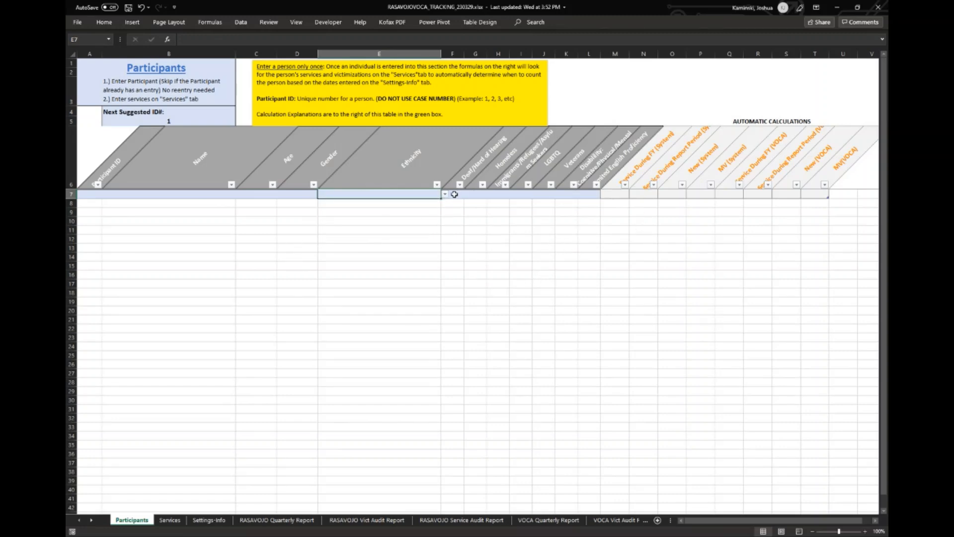
left_click(520, 194)
left_click(536, 193)
left_click(524, 194)
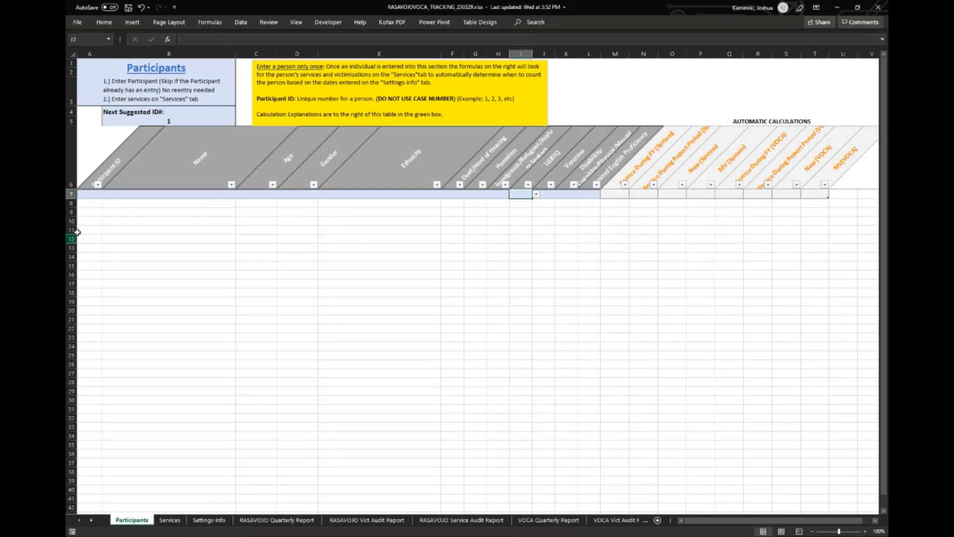
Step: Enter participant ID 1 and the participant's full name in the first row of the Participants table
left_click(91, 196)
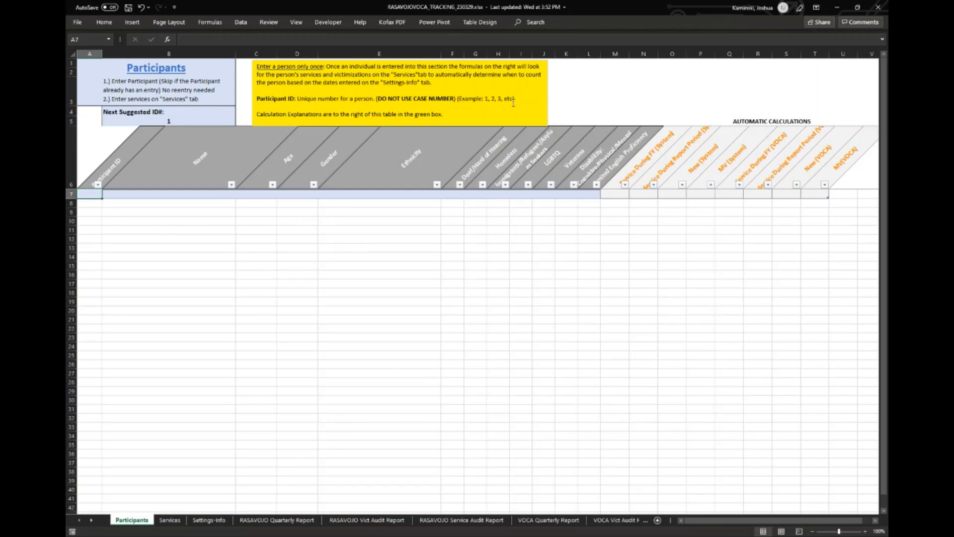
type("1")
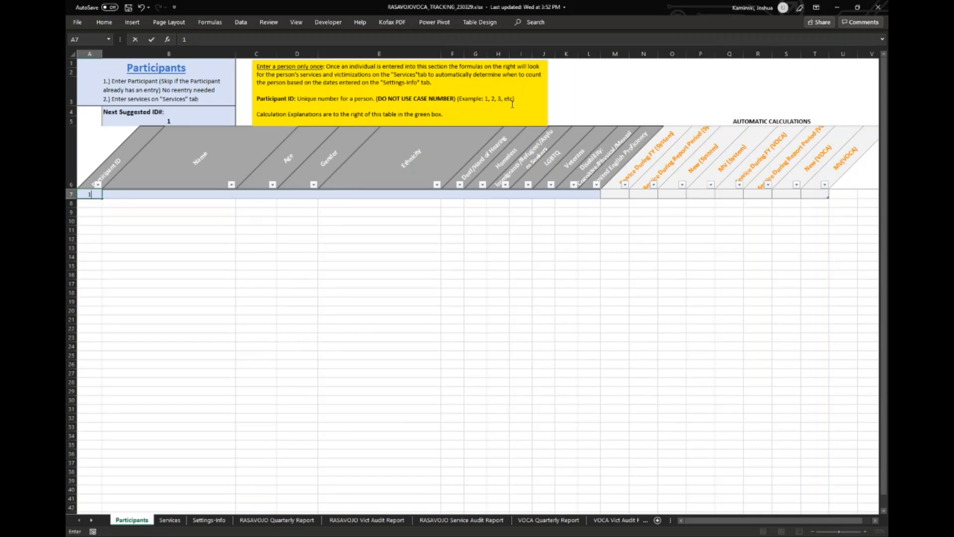
key("Tab")
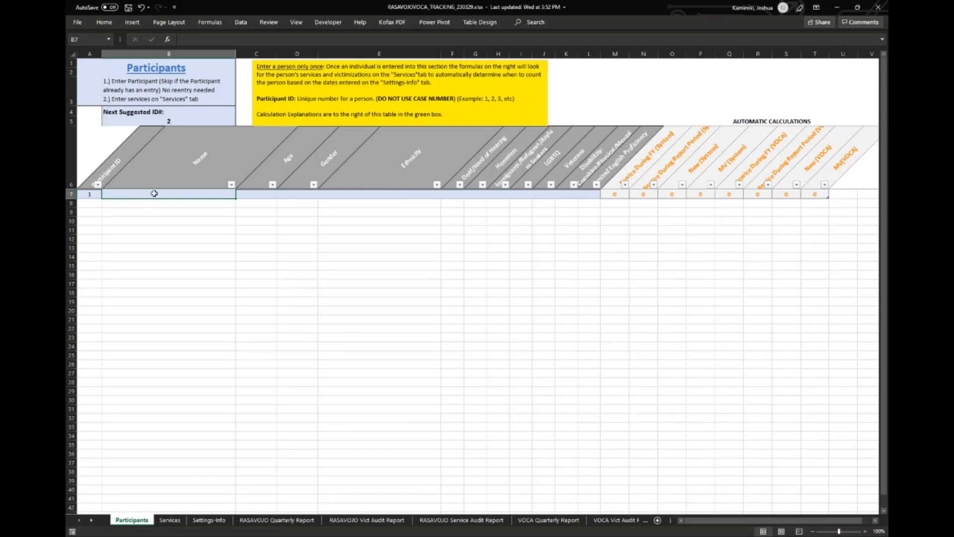
type("John Smith")
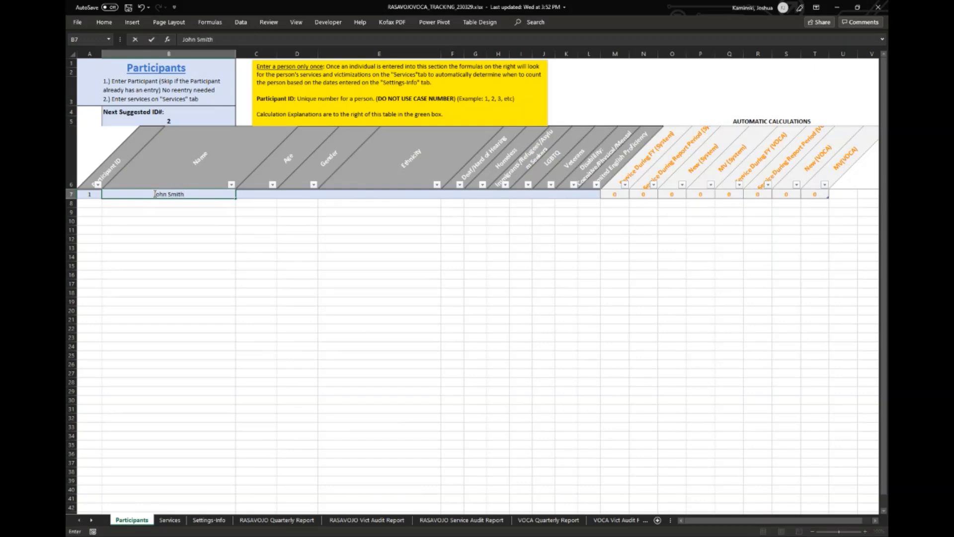
key("Tab")
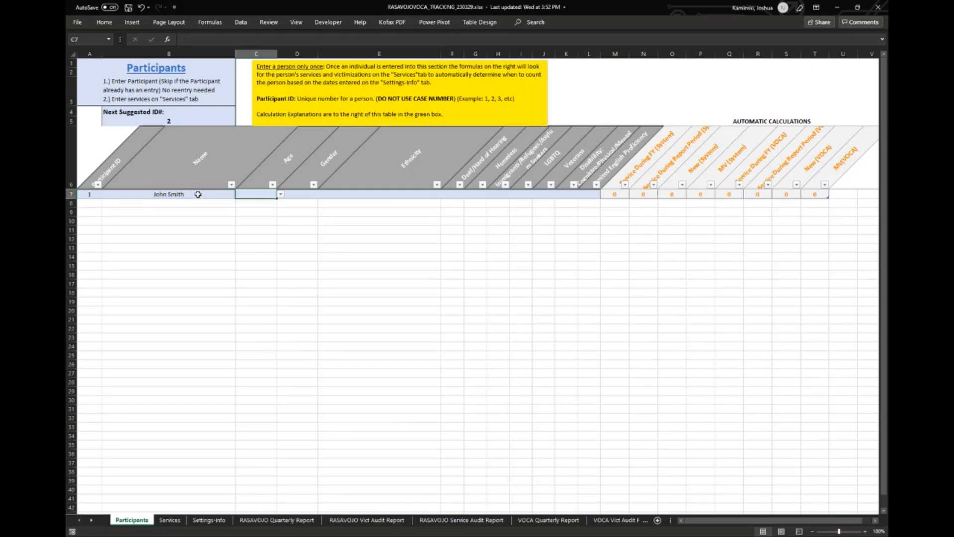
Step: Set the first participant's age range to 18-24 and gender to Male
left_click(281, 194)
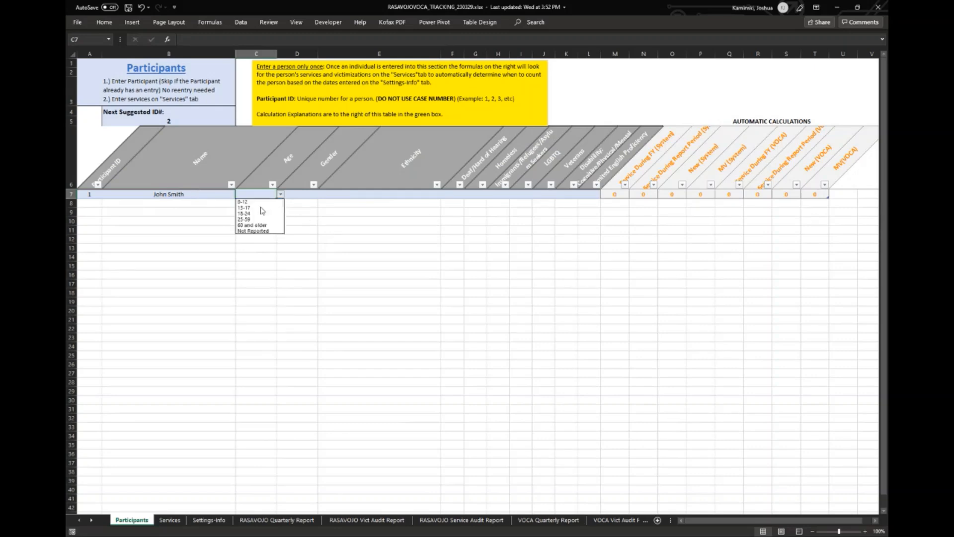
left_click(273, 213)
left_click(303, 194)
left_click(322, 194)
left_click(300, 202)
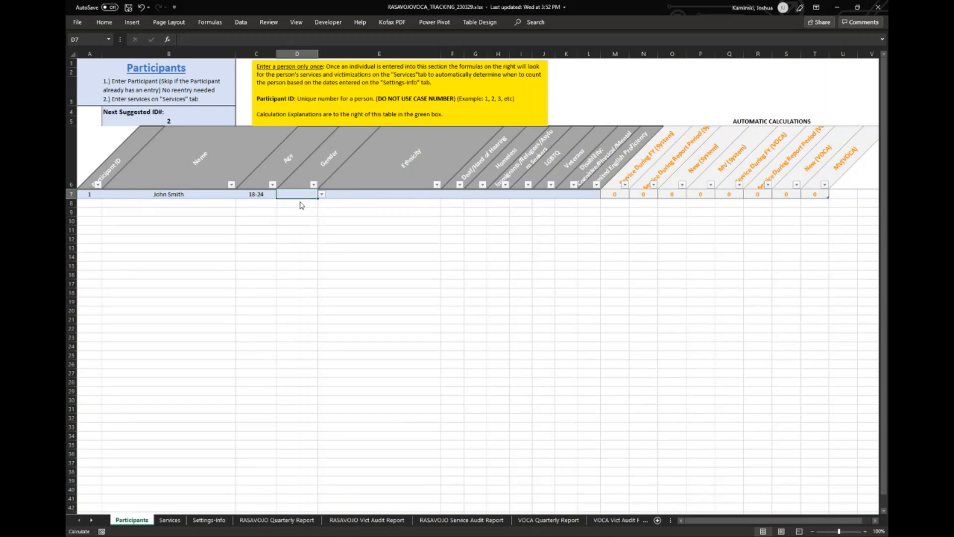
Step: Set the first participant's ethnicity to Black/African American and mark Yes in the Veterans column
left_click(366, 193)
left_click(444, 194)
left_click(391, 213)
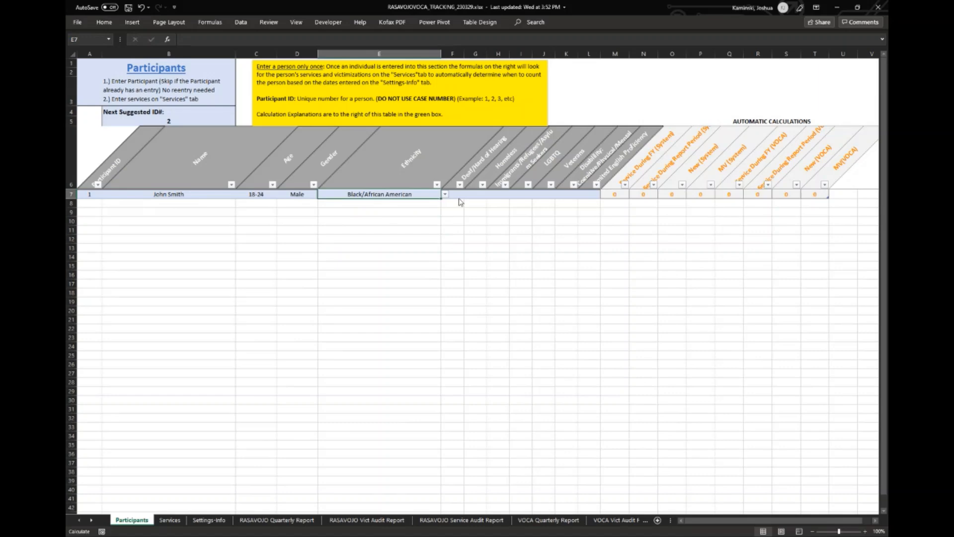
left_click(547, 194)
left_click(559, 194)
left_click(549, 202)
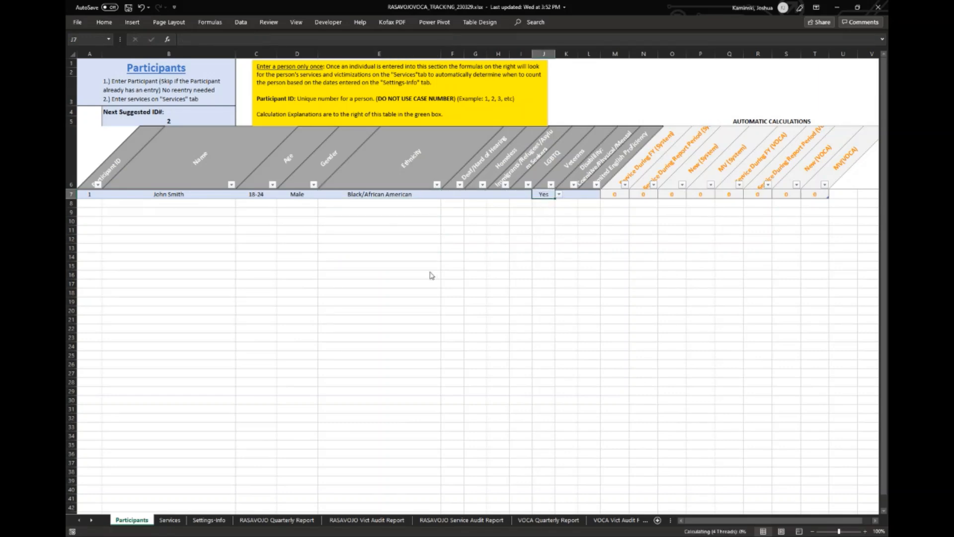
left_click(430, 272)
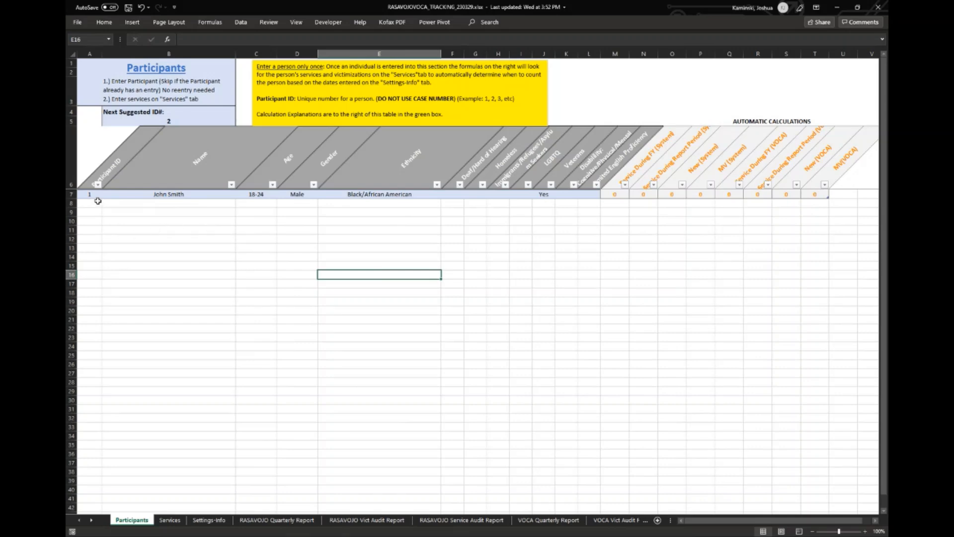
Step: Add a second row to the Participants table with participant ID 2
left_click(92, 205)
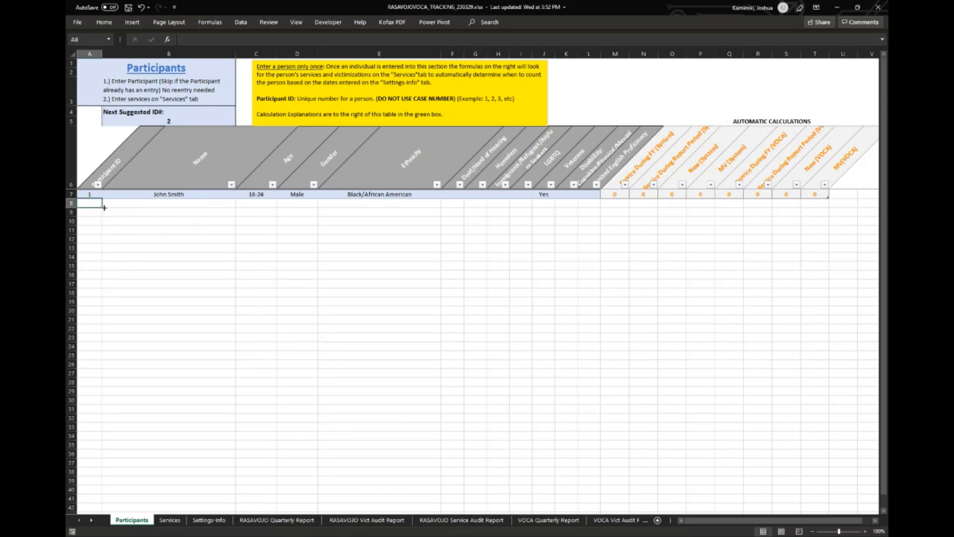
type("2")
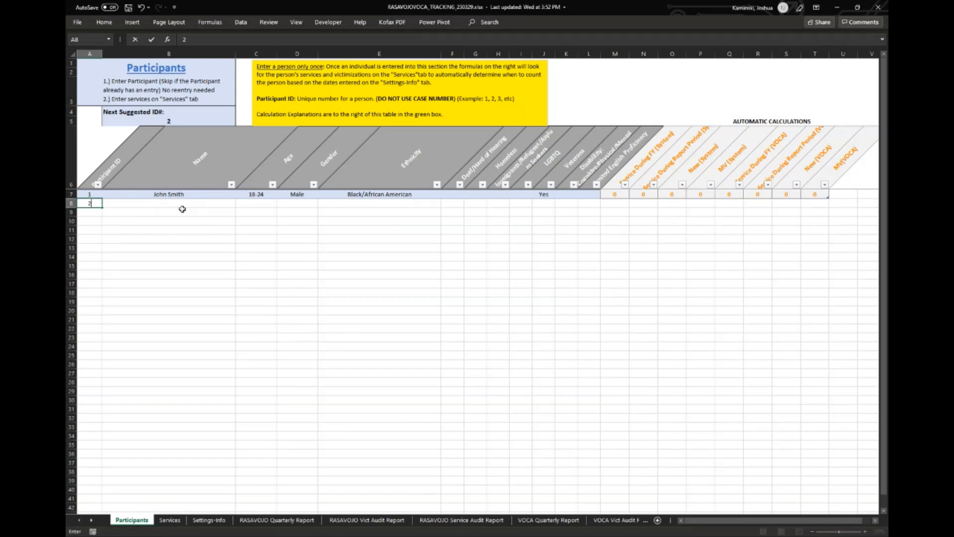
key("Tab")
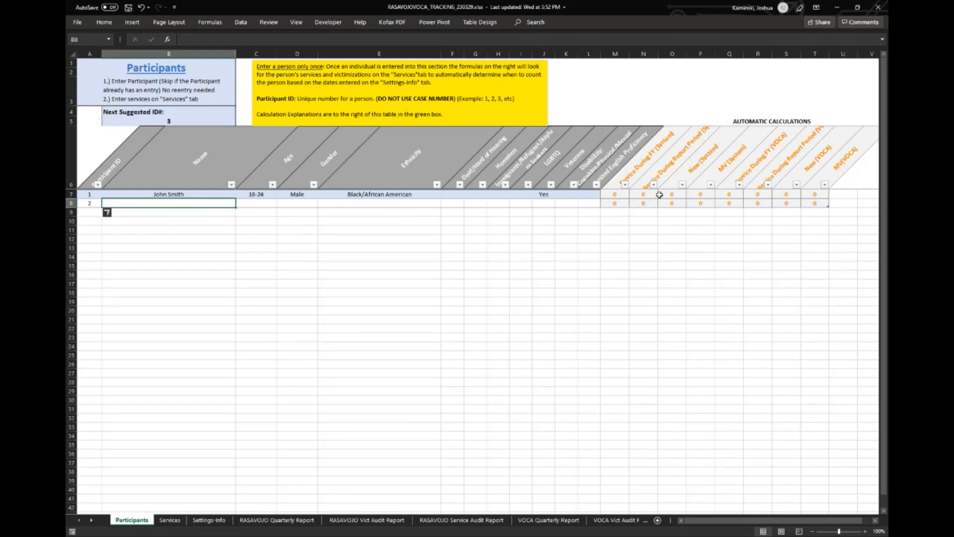
left_click(261, 203)
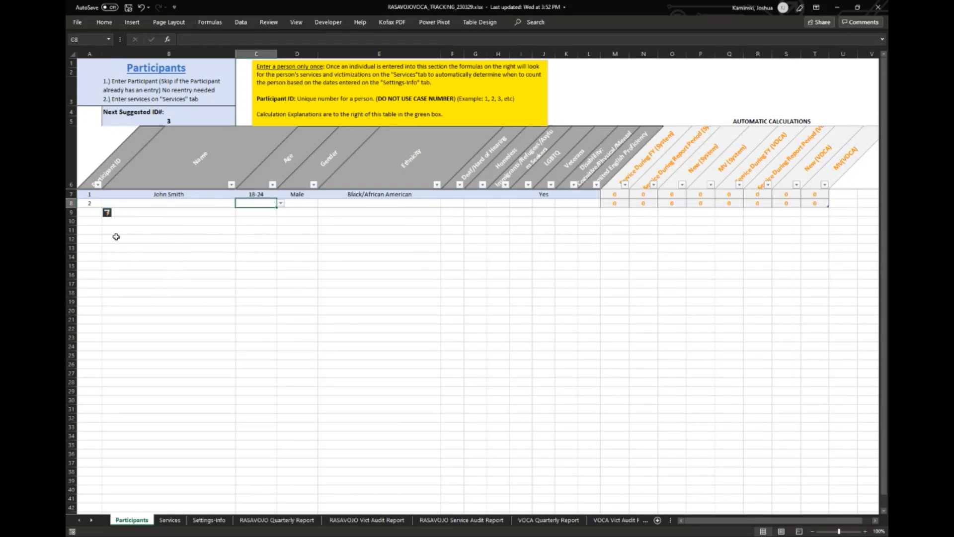
left_click(263, 223)
left_click(95, 226)
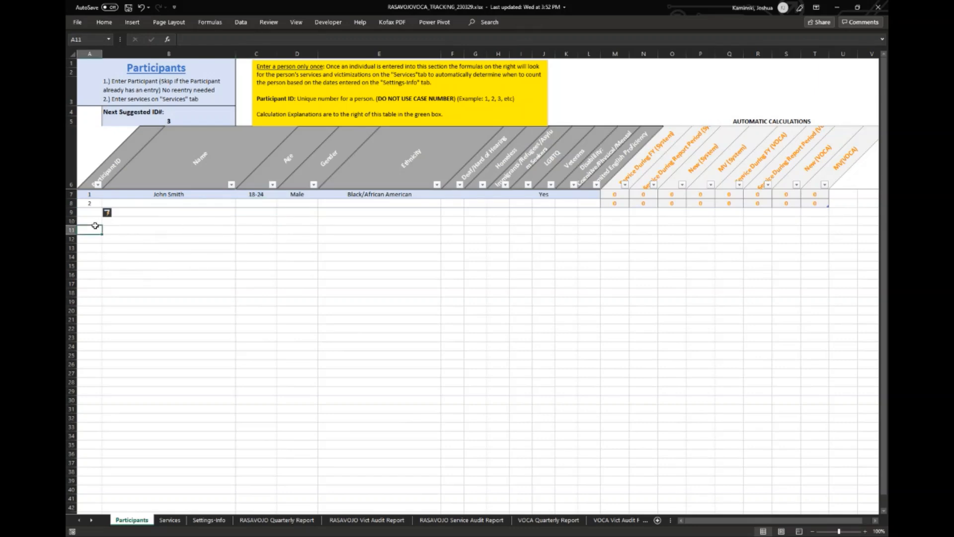
left_click(254, 221)
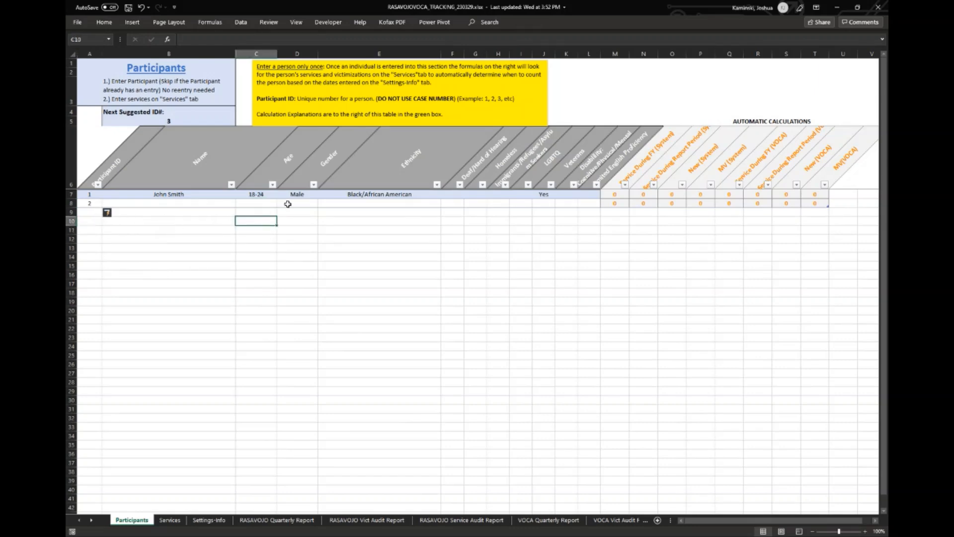
left_click(307, 220)
left_click(256, 221)
left_click(292, 221)
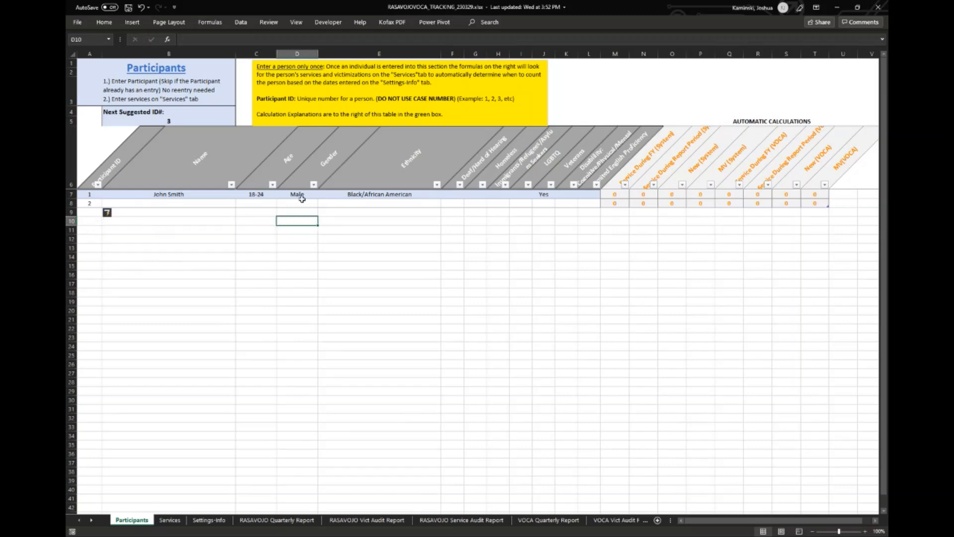
left_click(262, 212)
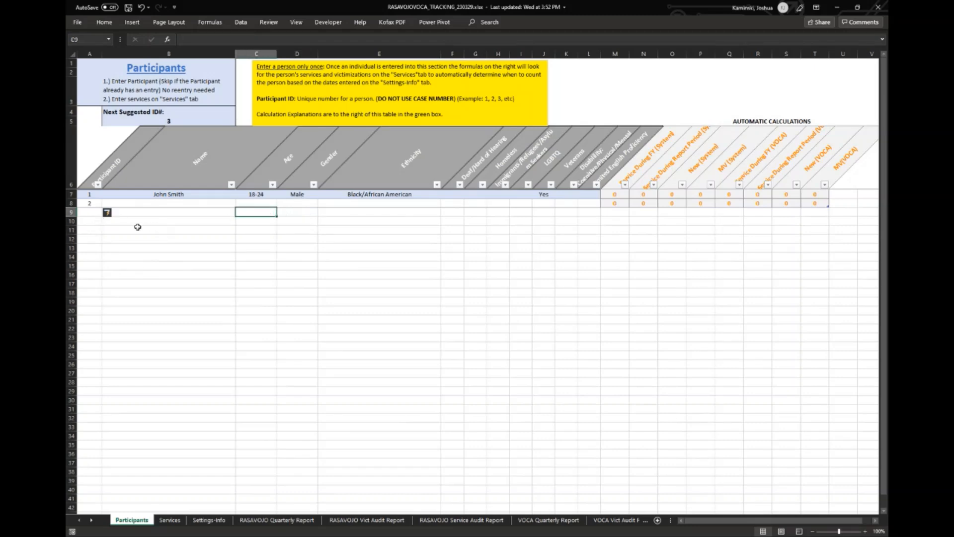
Step: Add a third row to the Participants table with participant ID 3 and check its age range options
left_click(93, 213)
type("3")
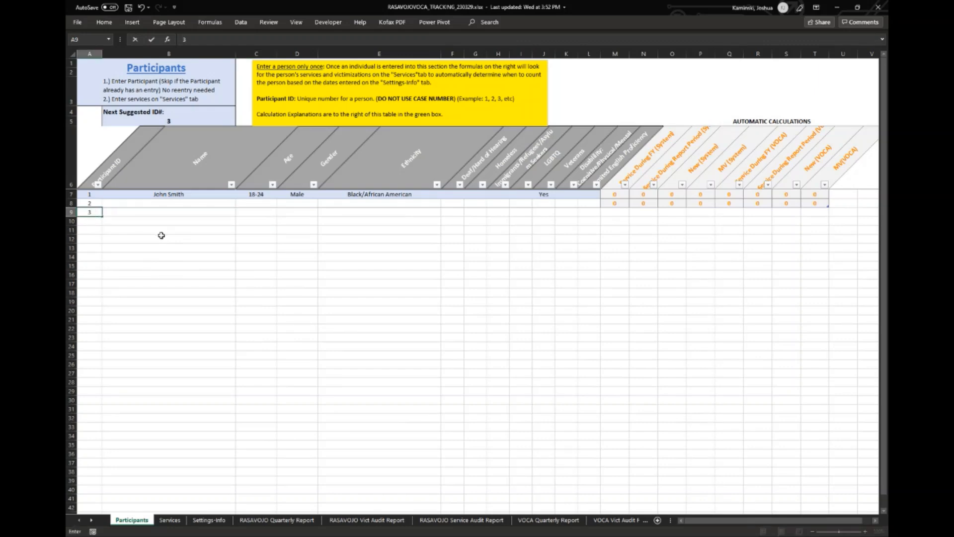
key("Tab")
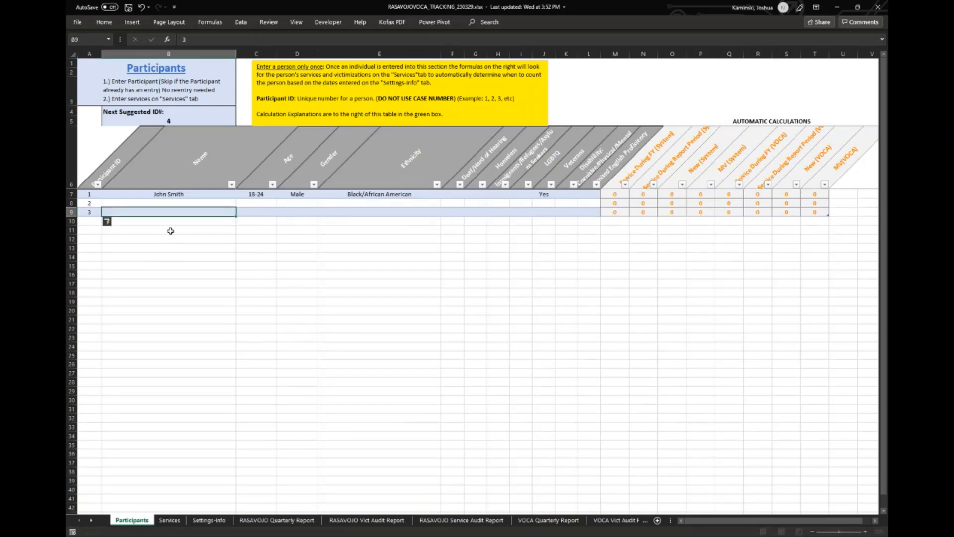
left_click(258, 213)
left_click(281, 212)
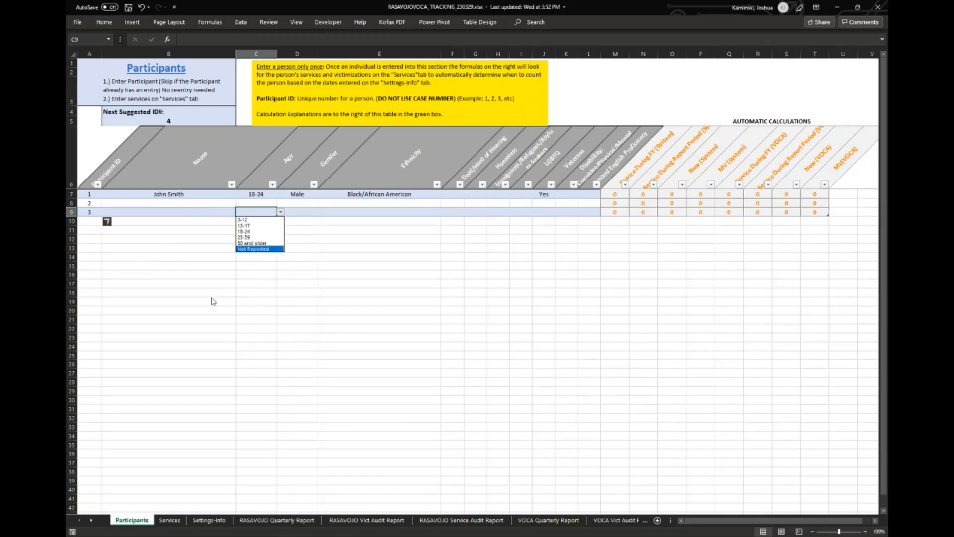
key("Escape")
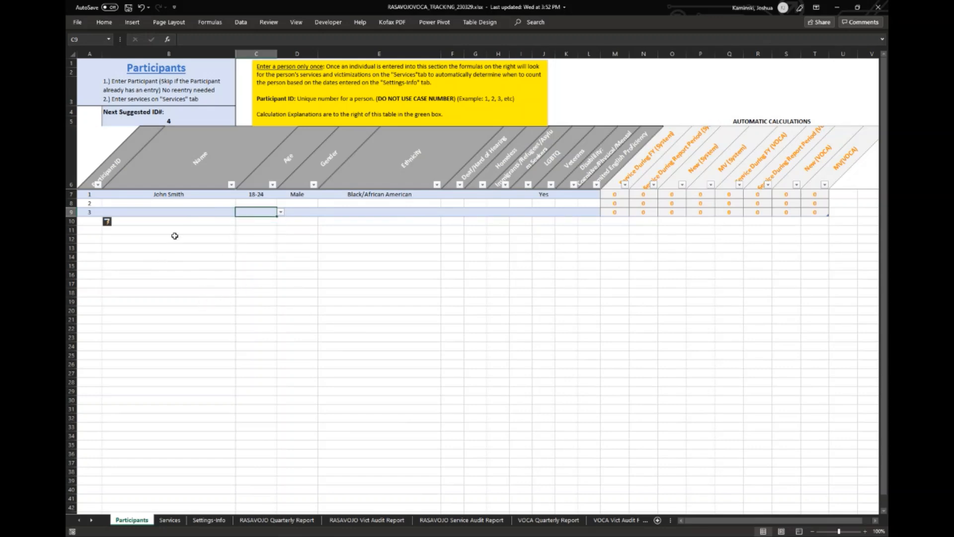
Step: Delete the entire sheet row holding participant ID 3
left_click(73, 212)
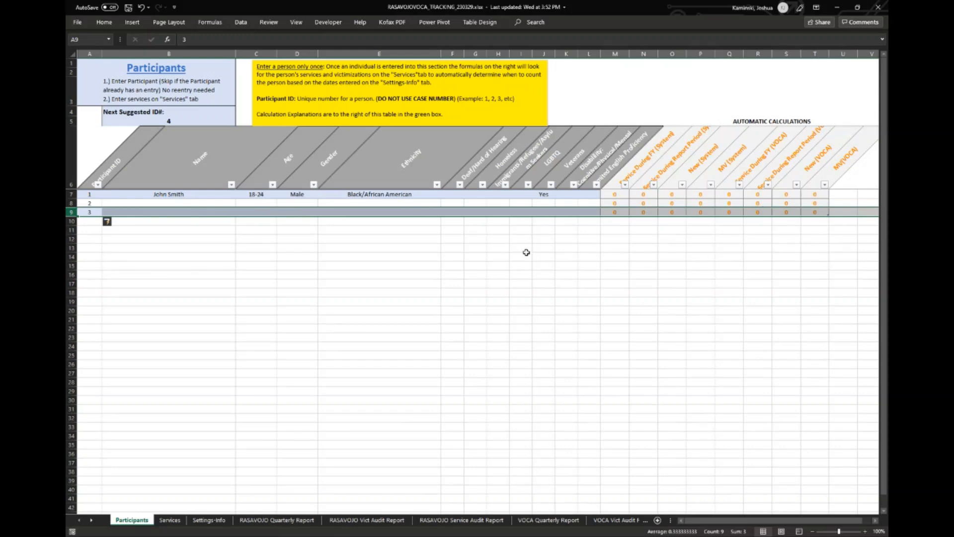
right_click(71, 211)
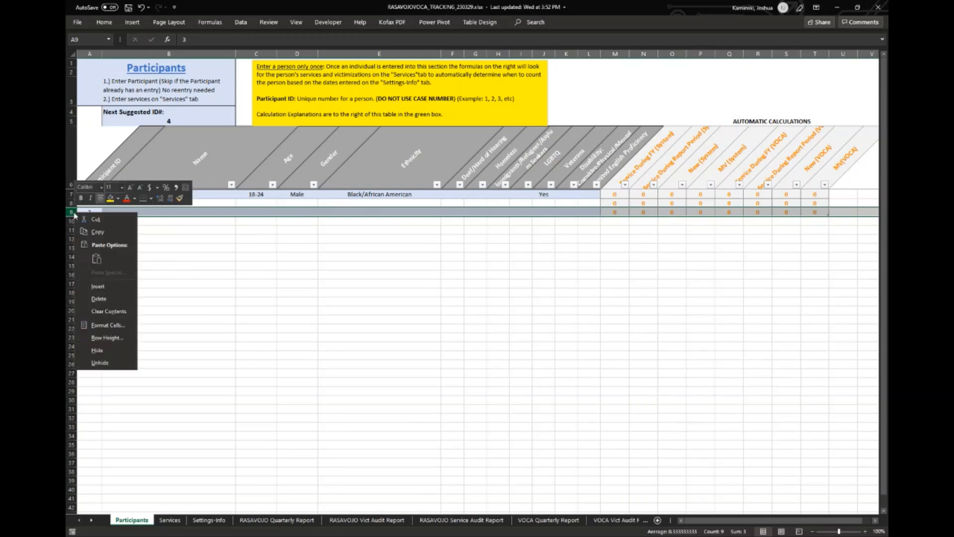
left_click(99, 299)
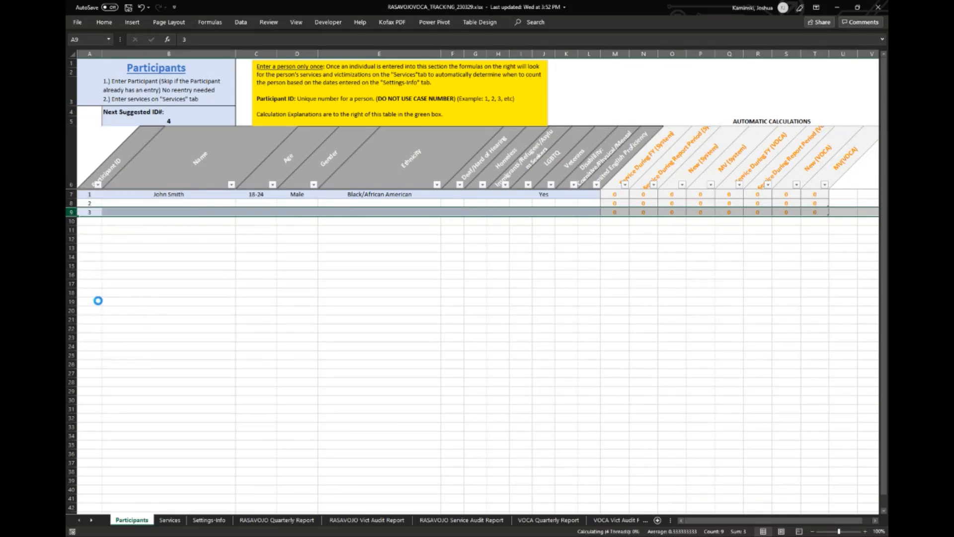
left_click(250, 282)
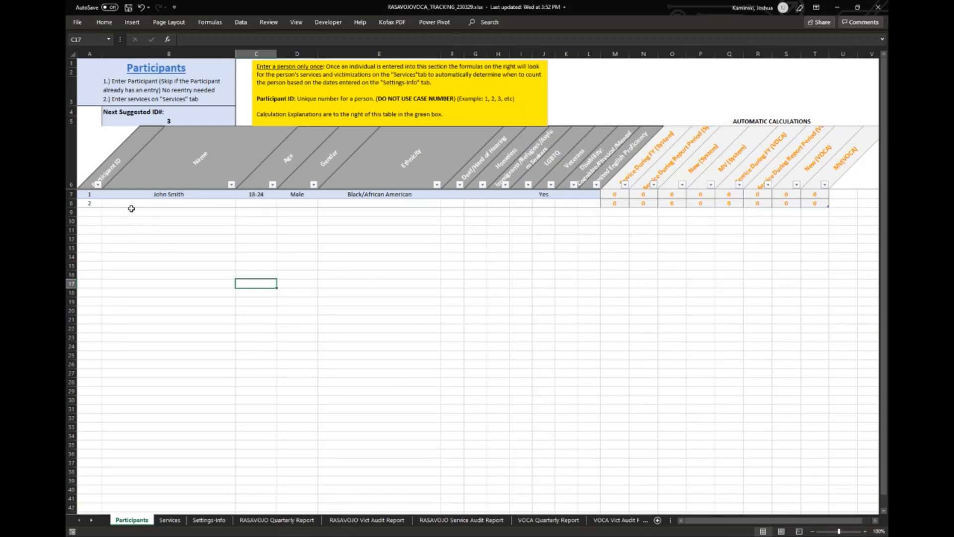
Step: Enter the second participant's full name in the row for participant ID 2
left_click(152, 204)
type("Jane")
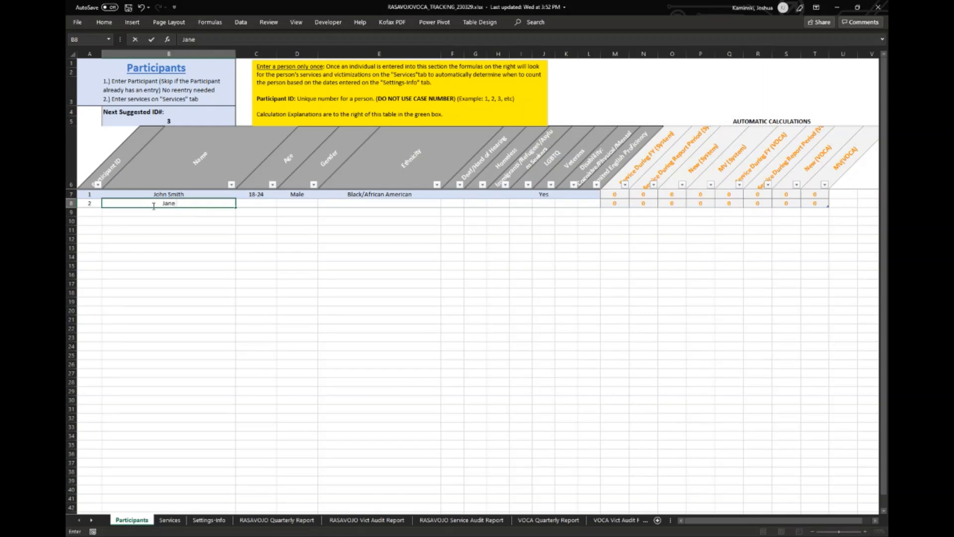
key("Tab")
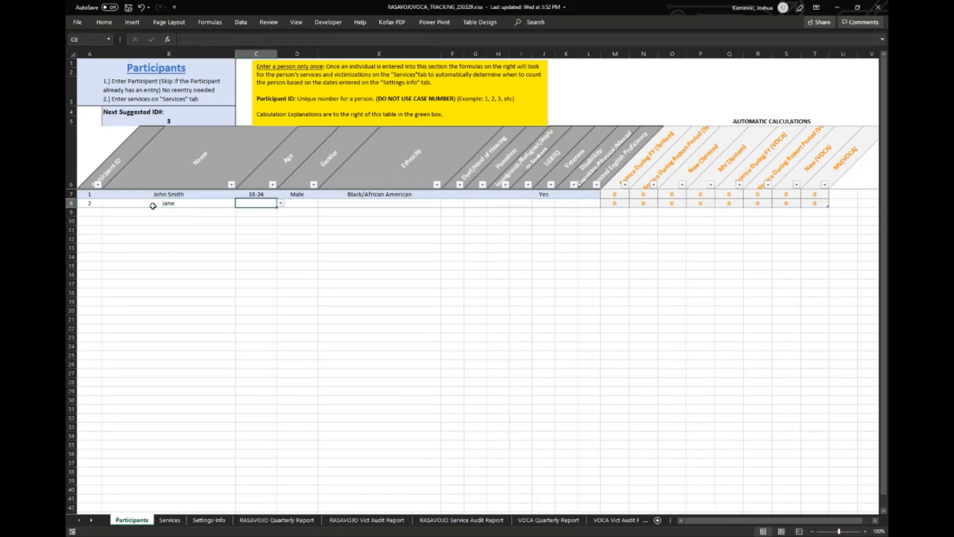
left_click(180, 205)
left_click(239, 40)
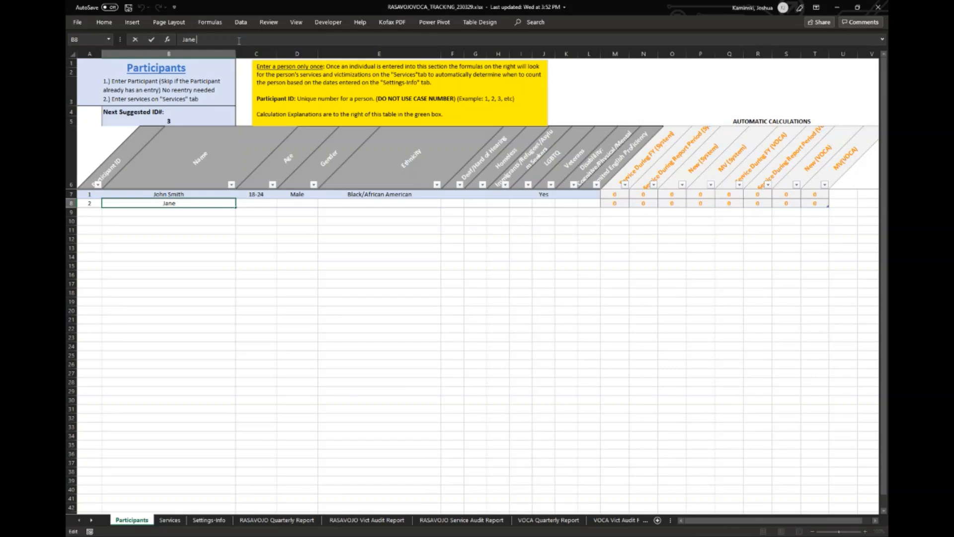
type("Smith")
key("Tab")
Step: Set the second participant's age range to 18-24 and gender to Female
left_click(280, 203)
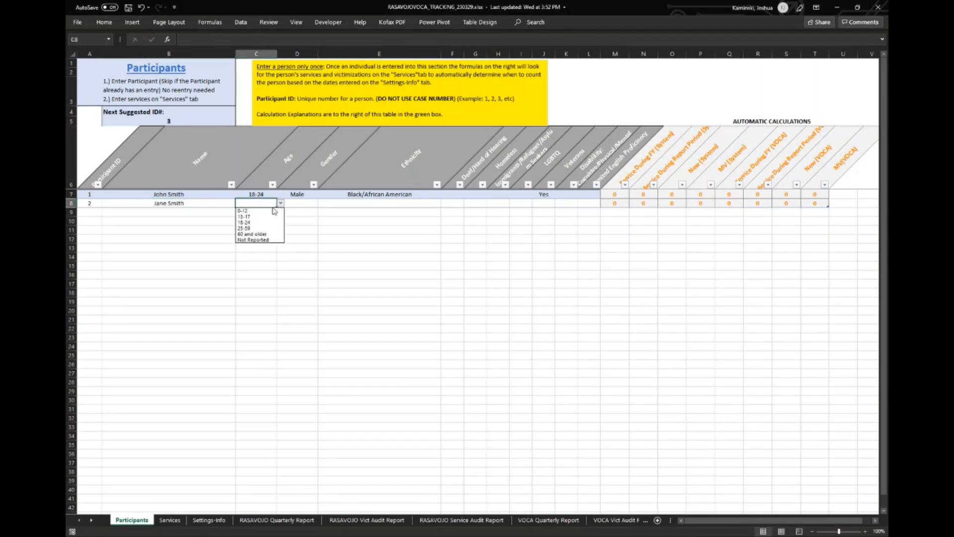
left_click(246, 222)
left_click(311, 203)
left_click(321, 203)
left_click(294, 218)
Step: Set the second participant's ethnicity to Native Hawaiian and Other Pacific Islander
left_click(363, 204)
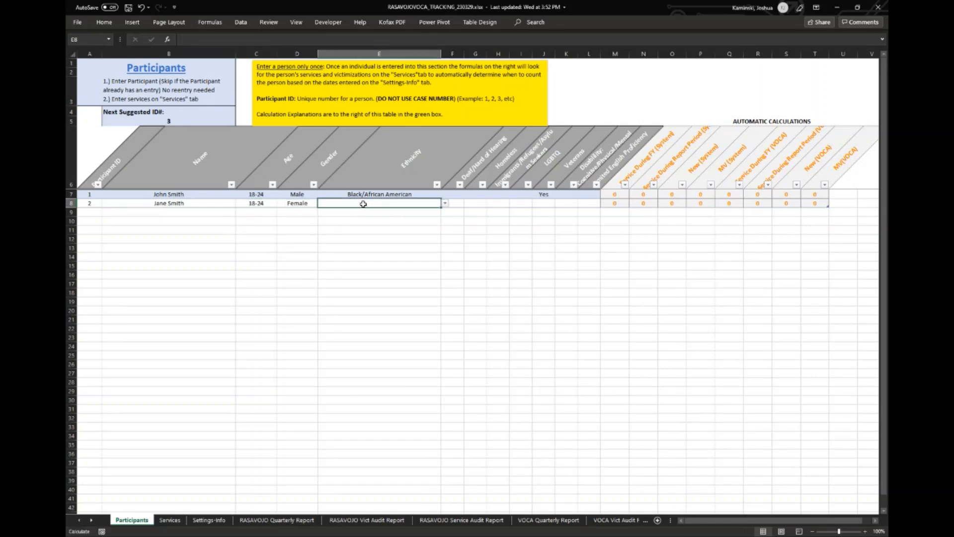
left_click(444, 202)
left_click(417, 232)
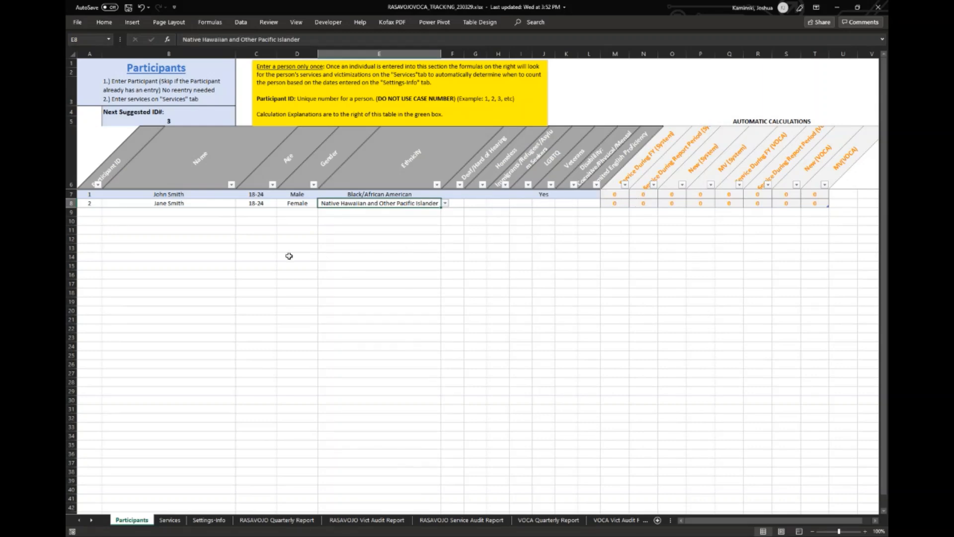
left_click(171, 265)
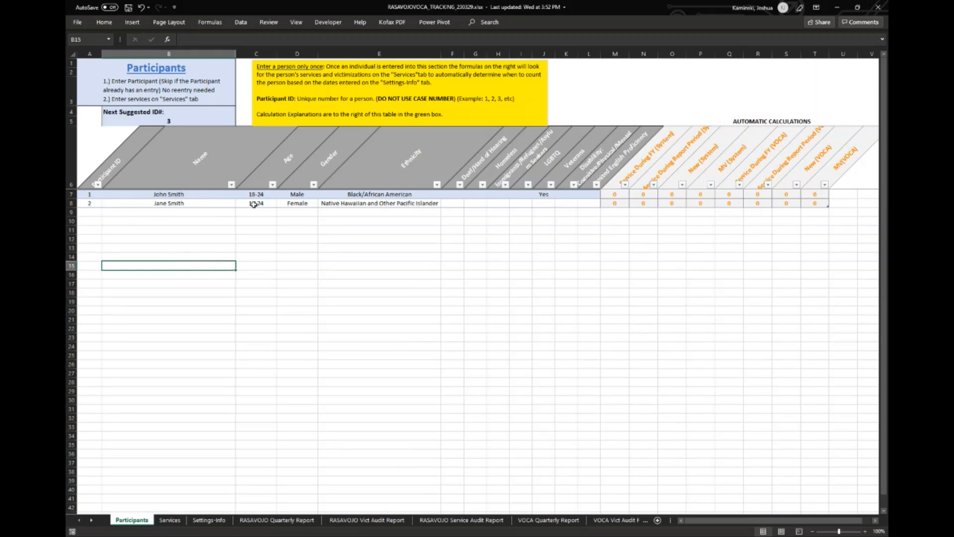
Step: Enter participant ID 1 and the participant's full name in the first row of the Services sheet
left_click(170, 522)
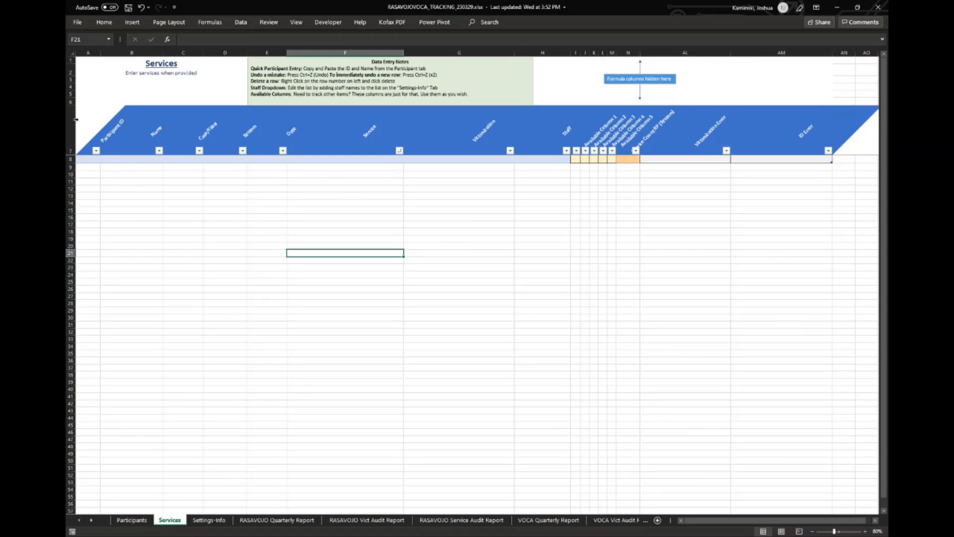
left_click(91, 159)
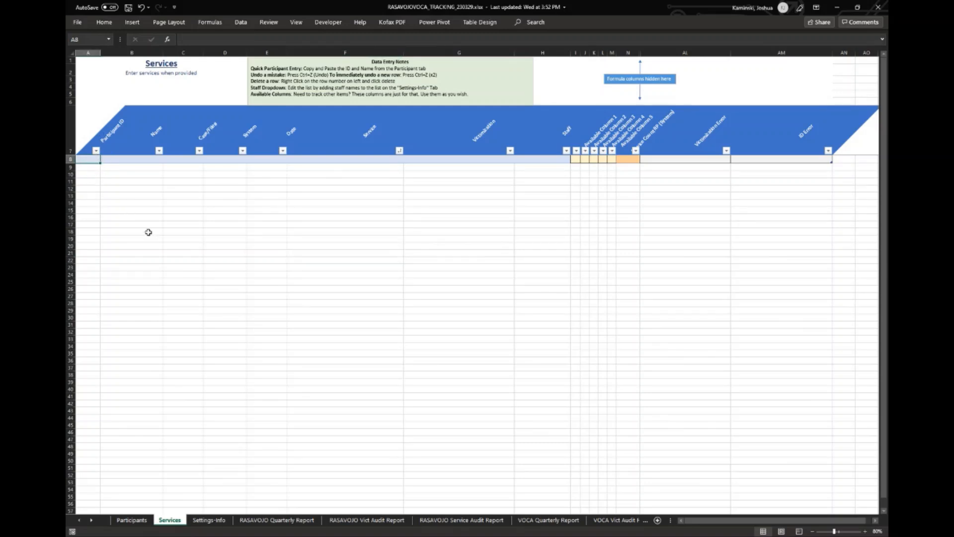
type("1")
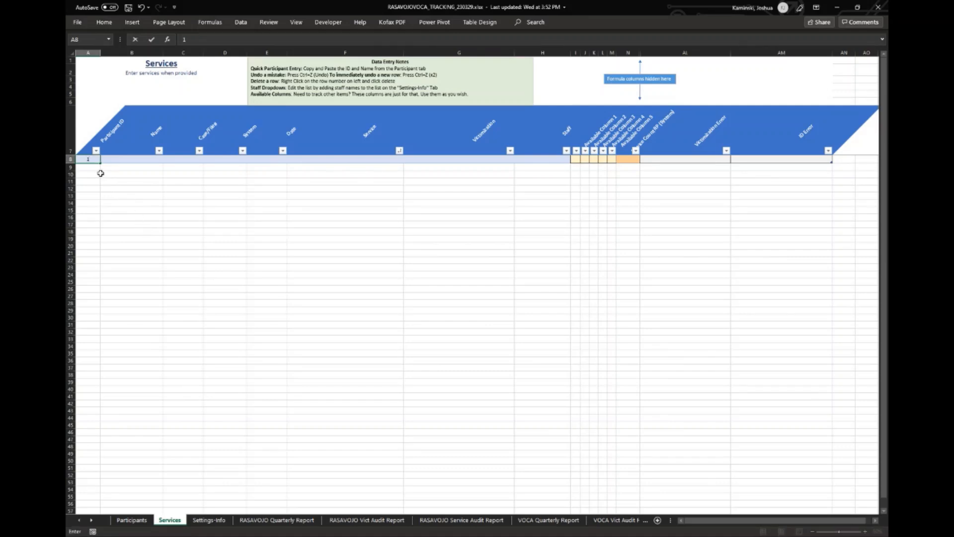
left_click(119, 160)
type("Jo")
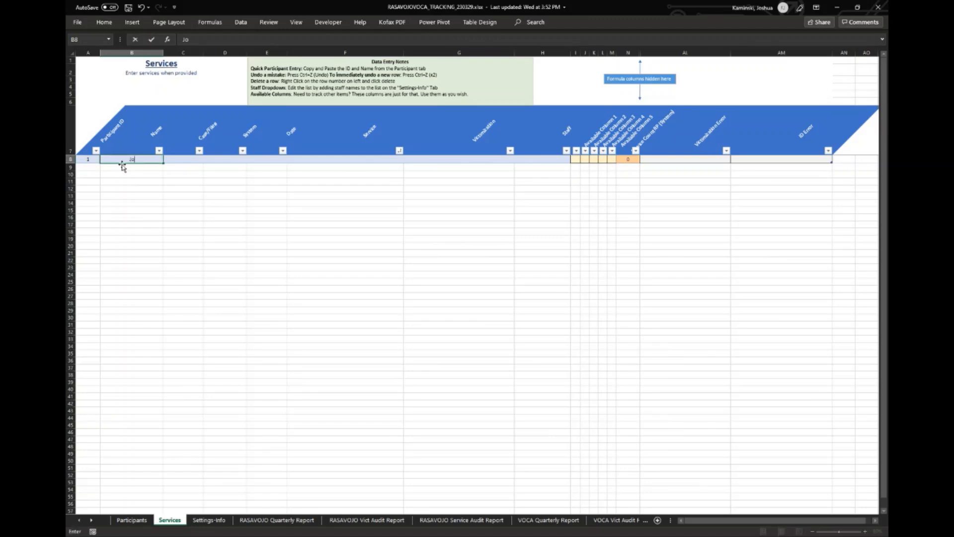
type("hn Smith")
key("Tab")
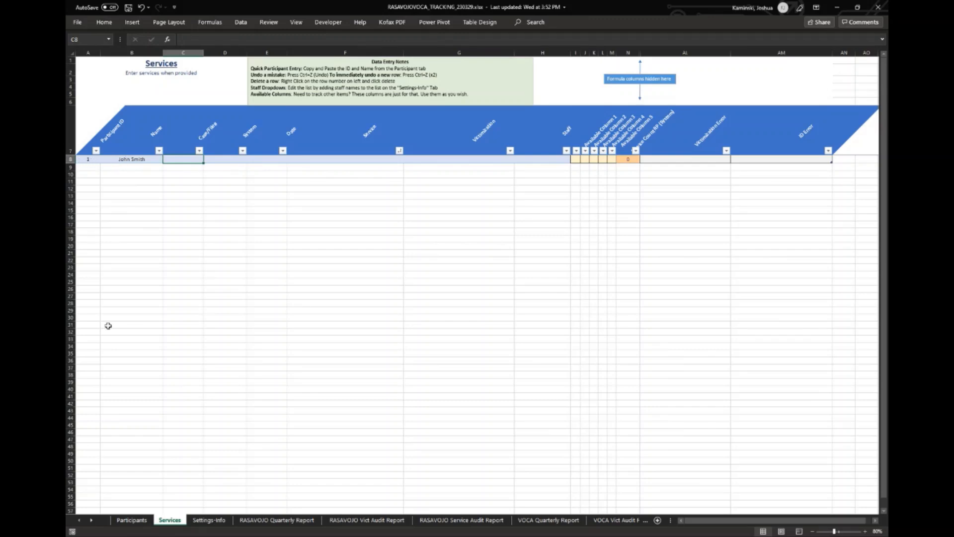
Step: Copy the first participant's ID and name from the Participants sheet and paste them as values into the first Services row
left_click(142, 521)
left_click_drag(93, 194, 123, 193)
right_click(123, 194)
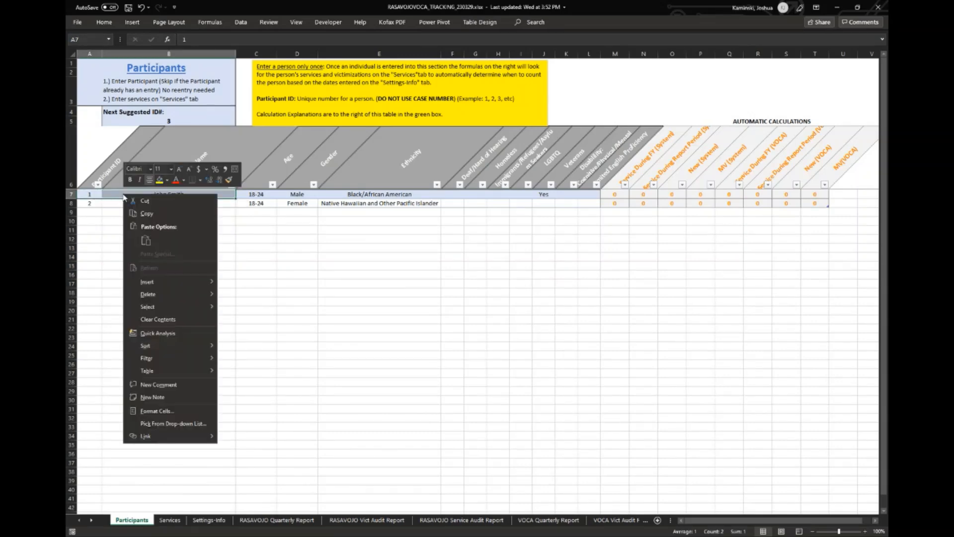
left_click(139, 215)
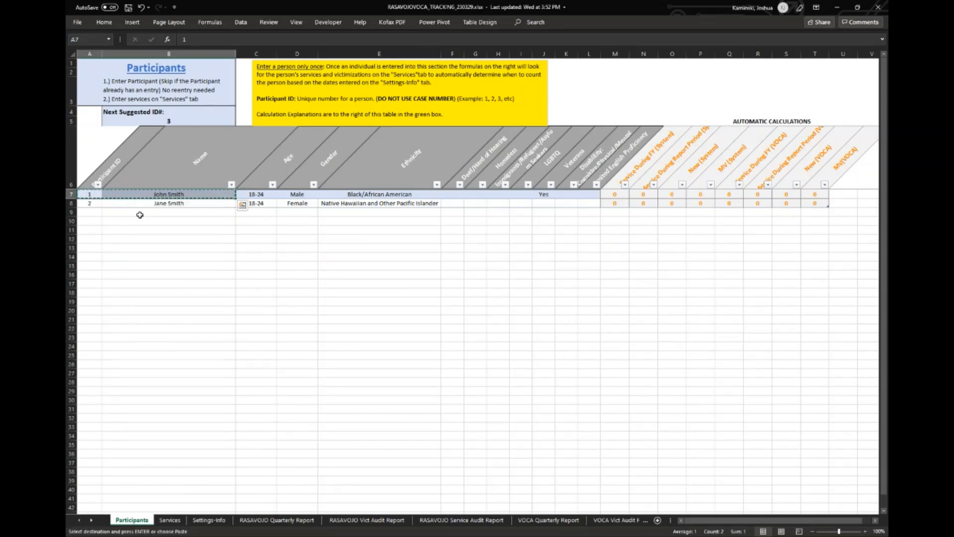
left_click(168, 520)
left_click(91, 159)
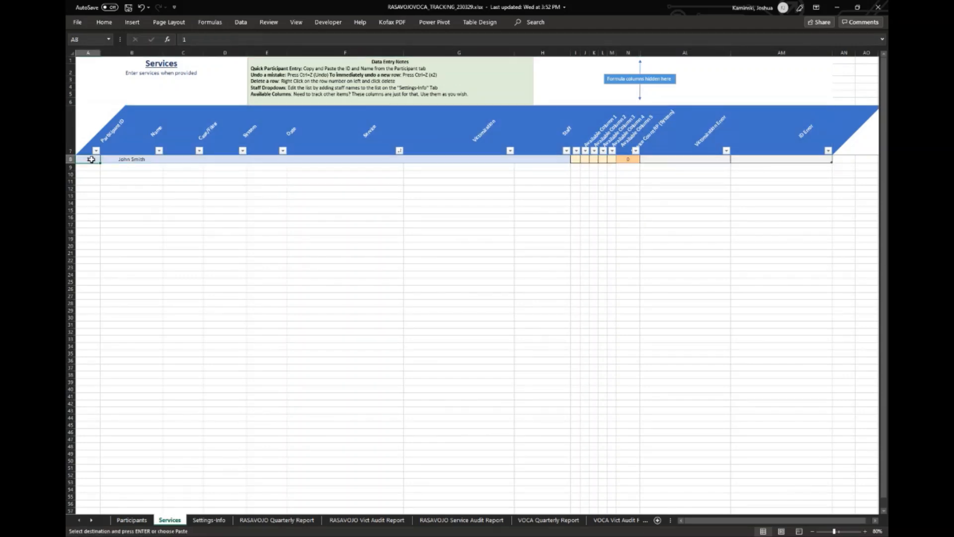
right_click(92, 159)
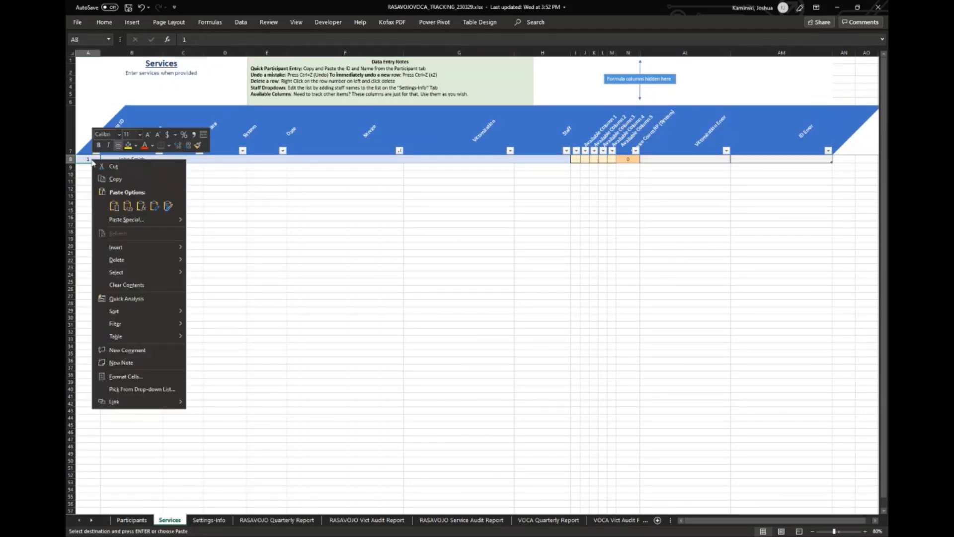
left_click(127, 205)
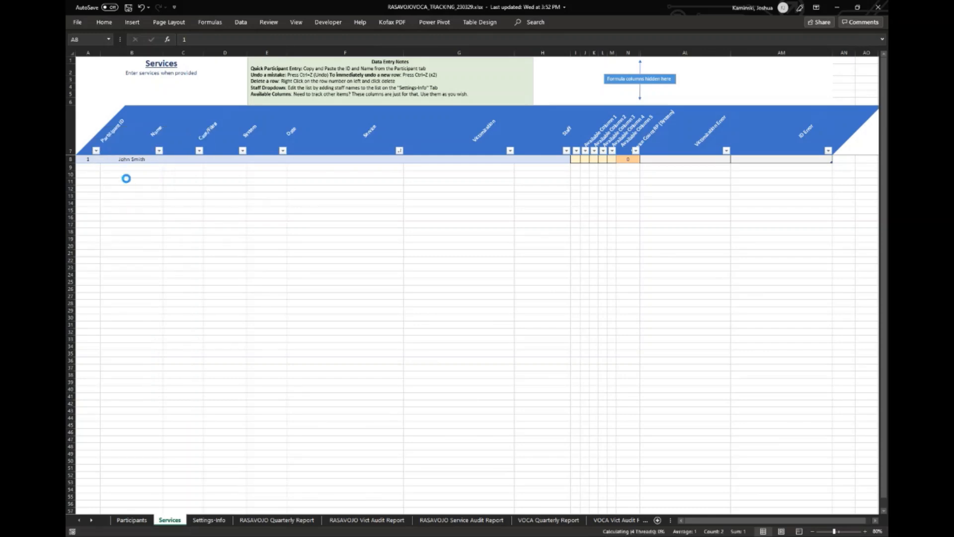
left_click(188, 158)
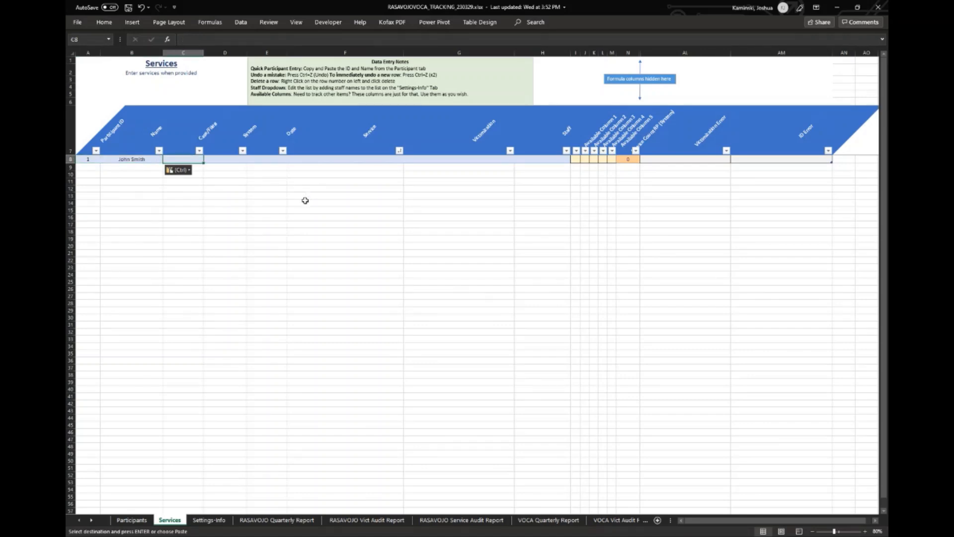
left_click(230, 160)
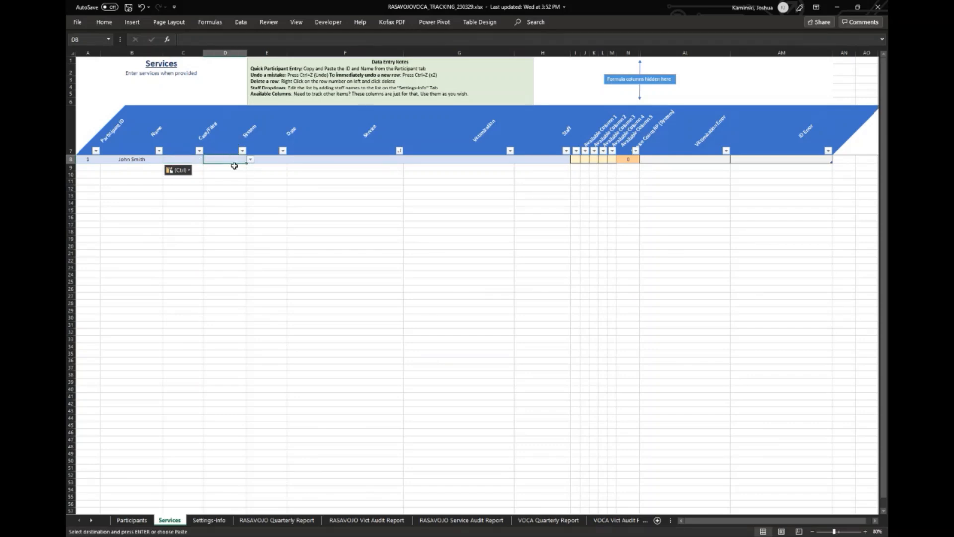
left_click(250, 159)
left_click(346, 158)
left_click(358, 158)
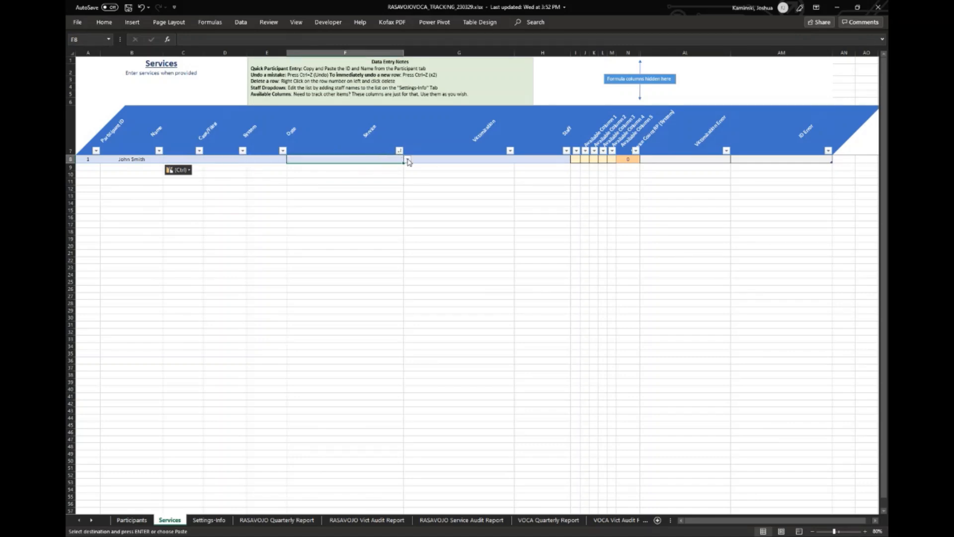
Step: Set the first service entry's System to Adult and its date to 1/1/23
left_click(234, 159)
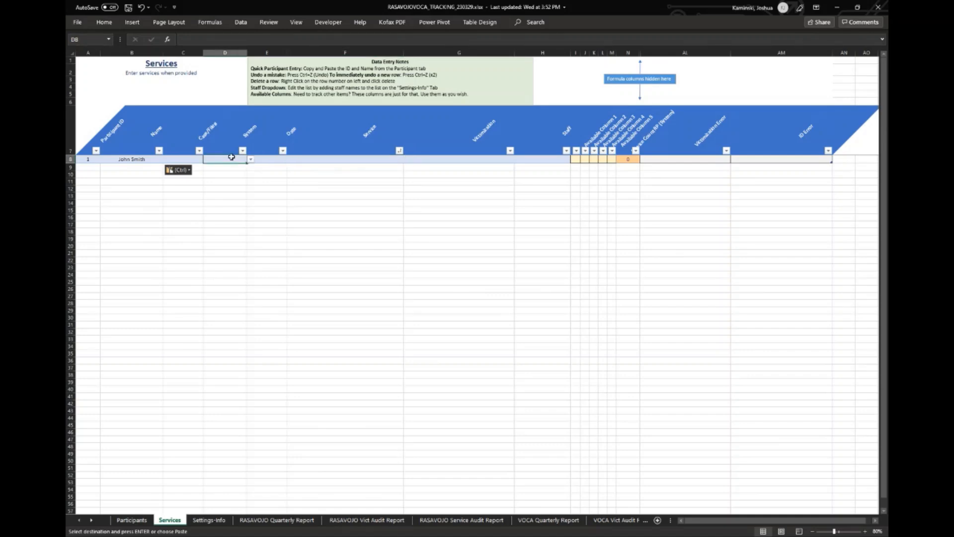
left_click(250, 160)
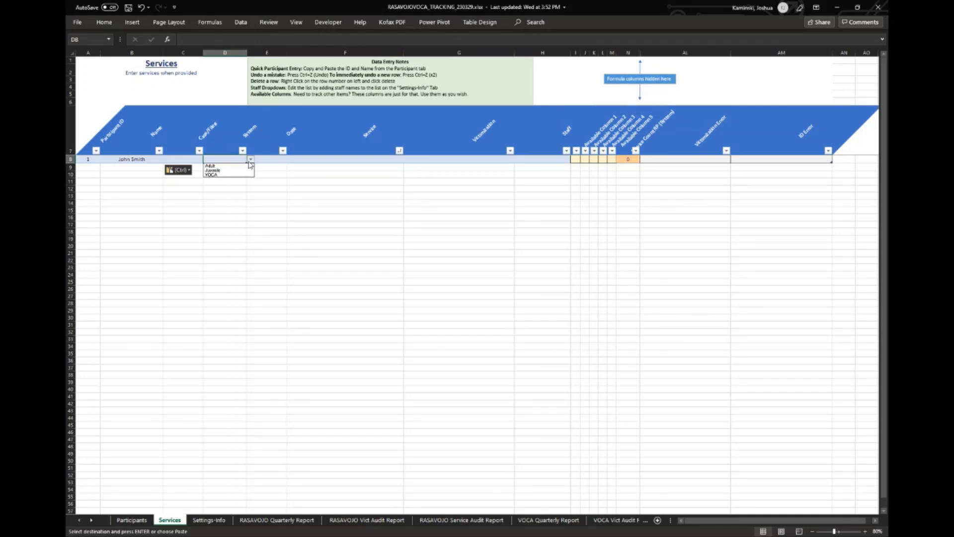
left_click(231, 166)
key("ctrl+c")
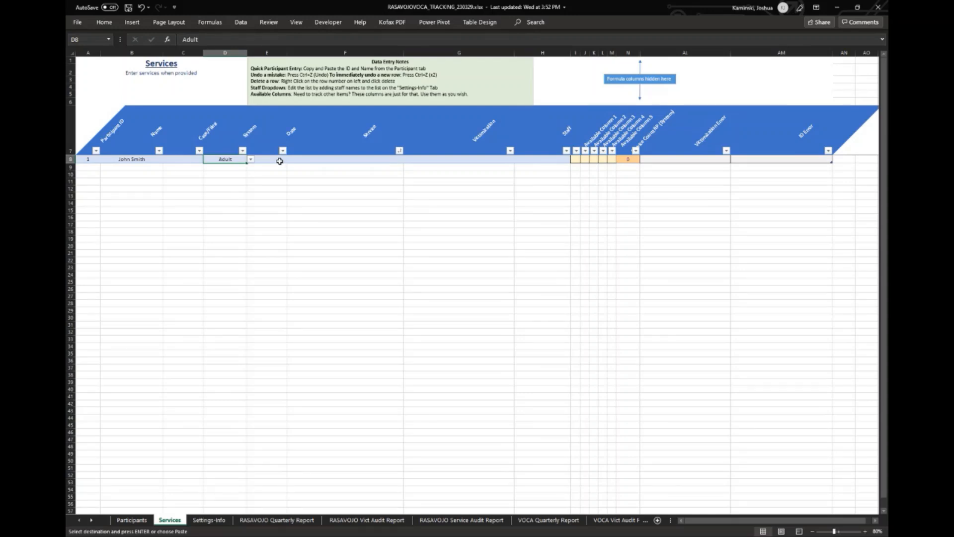
left_click(278, 160)
type("1/1/23")
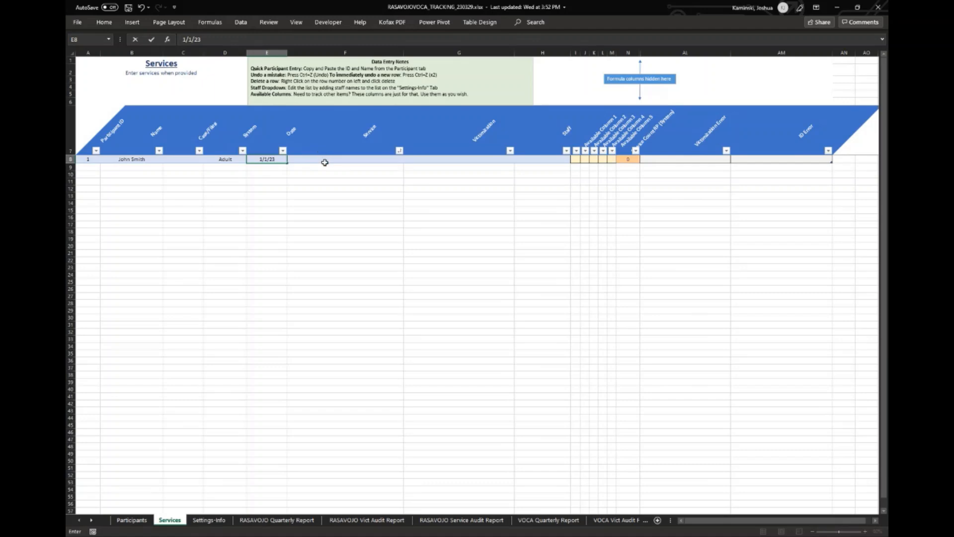
Step: Set the first service entry's Service to Victims' Rights Notification
left_click(330, 158)
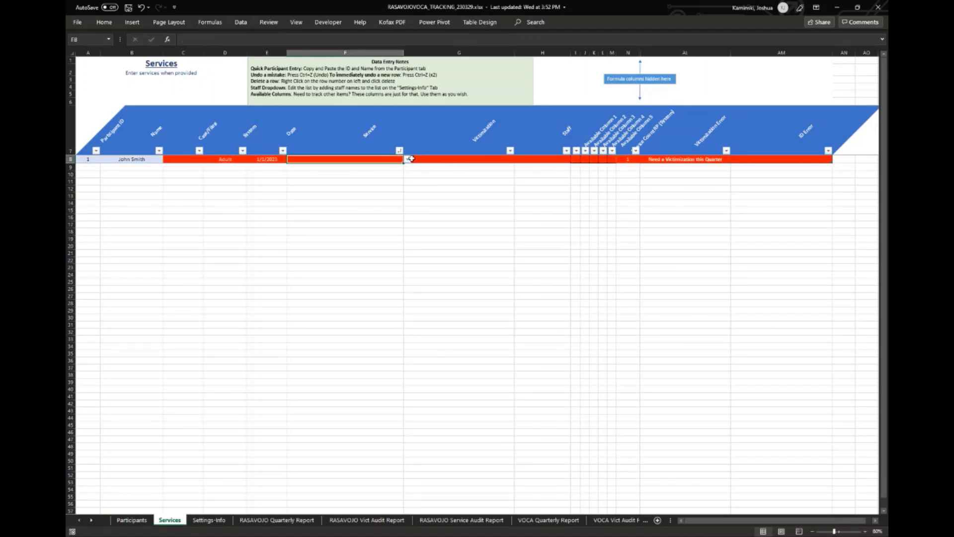
left_click(406, 159)
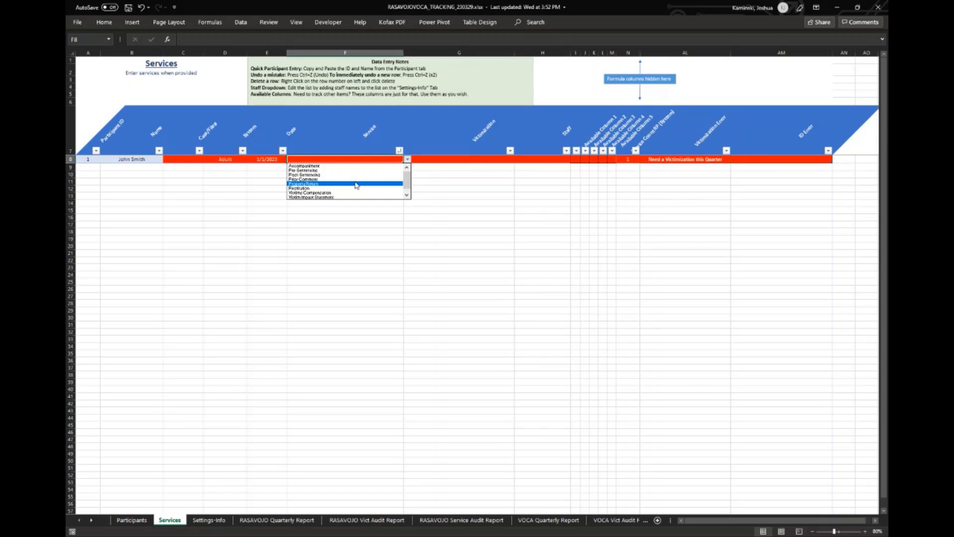
left_click_drag(406, 175, 407, 186)
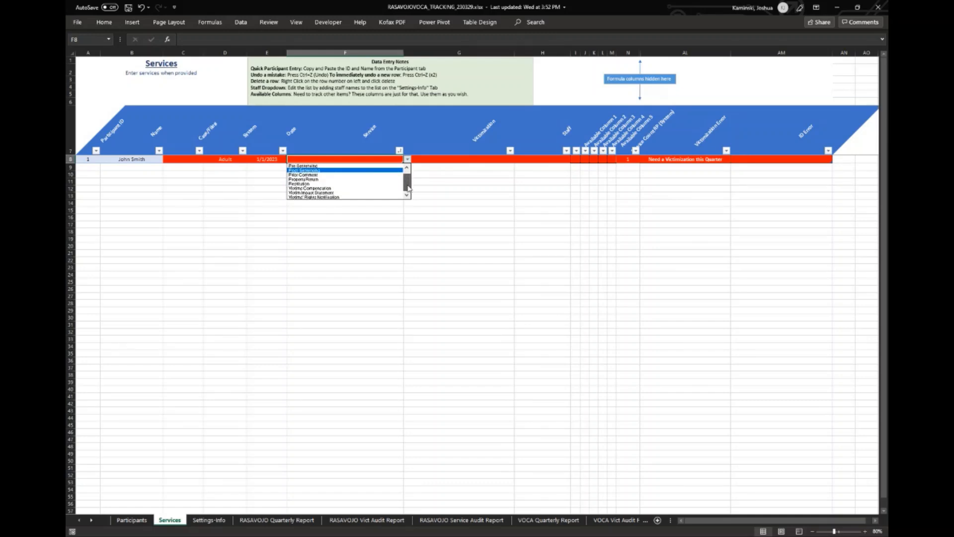
left_click(382, 197)
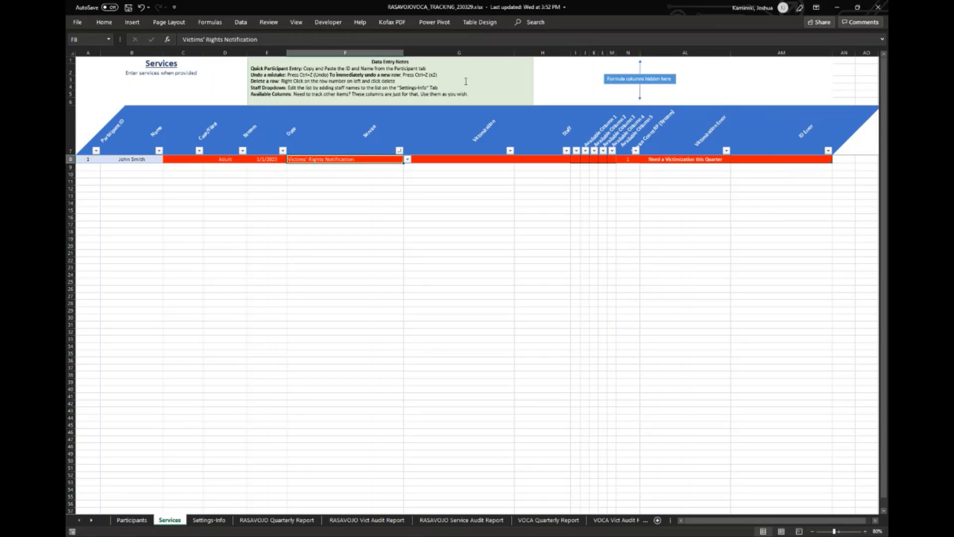
Step: Try participant ID 3 in the first service entry and restore the ID to 1
left_click(91, 160)
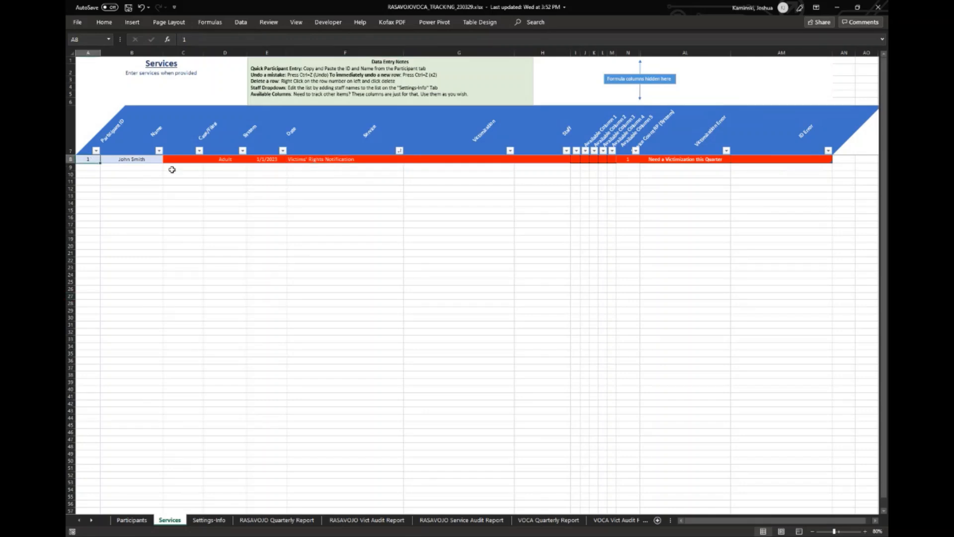
type("3")
key("Return")
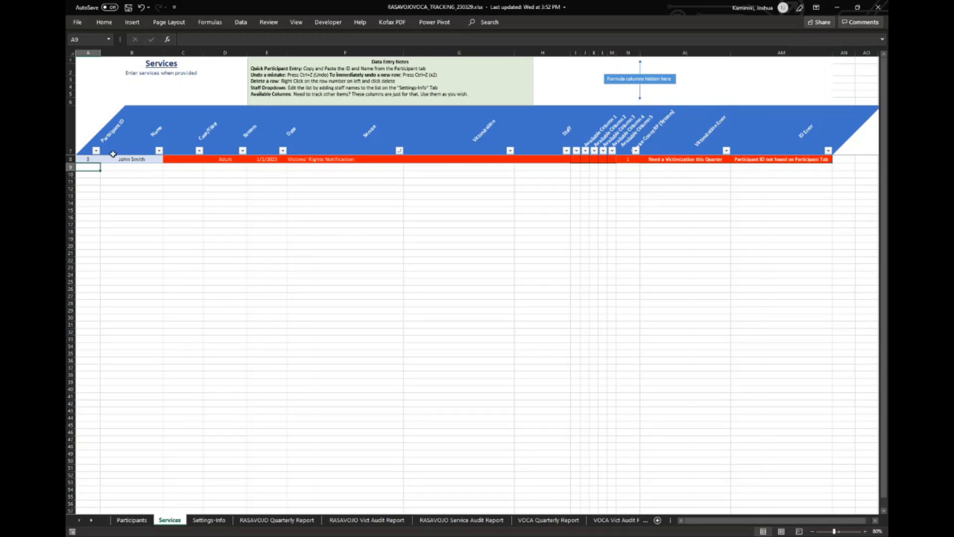
left_click(96, 159)
type("1")
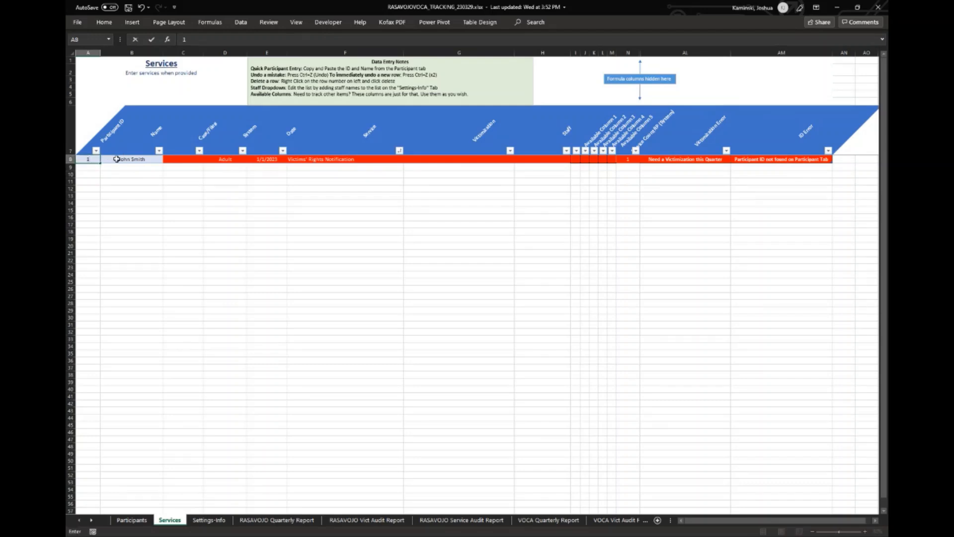
key("Return")
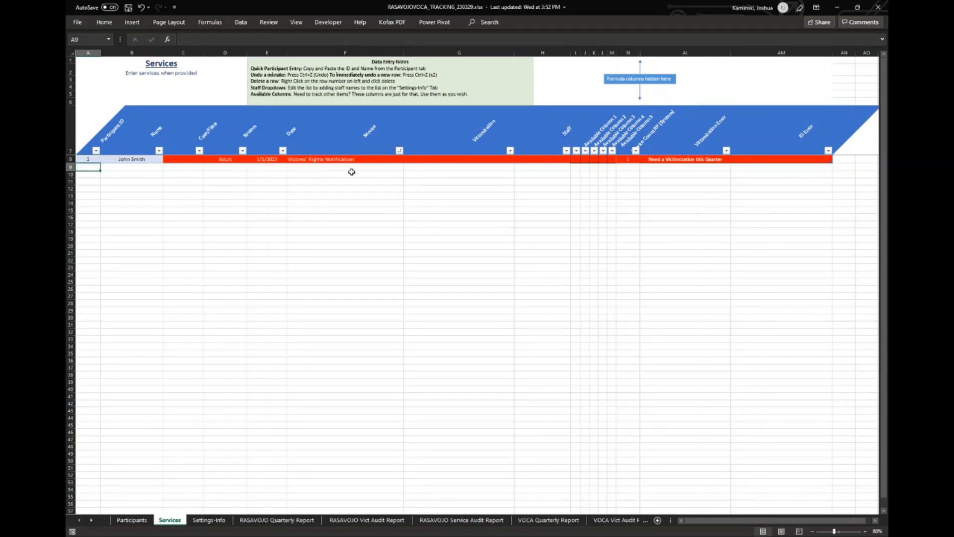
Step: Set the first service entry's Victimization to Adult Physical Assault and assign the first listed staff member
left_click(458, 160)
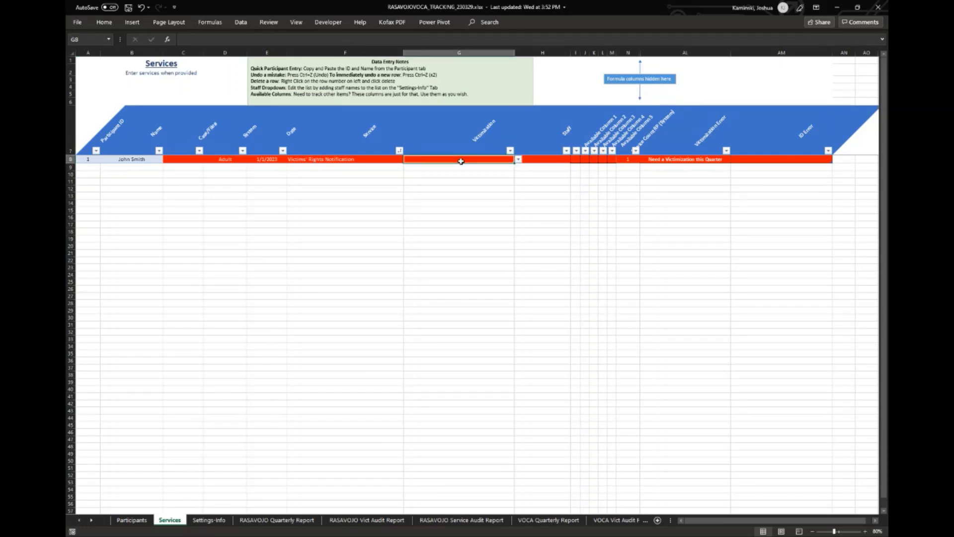
left_click(518, 159)
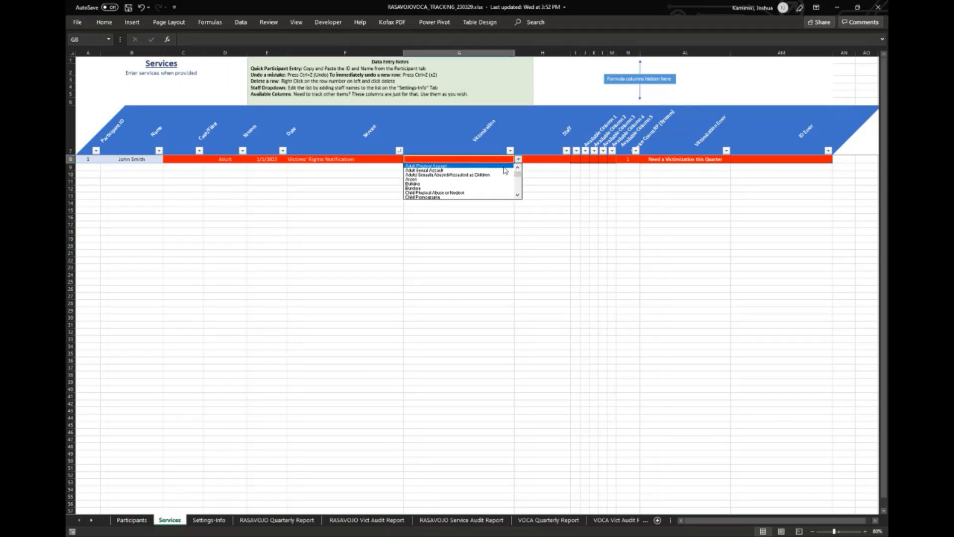
left_click(501, 166)
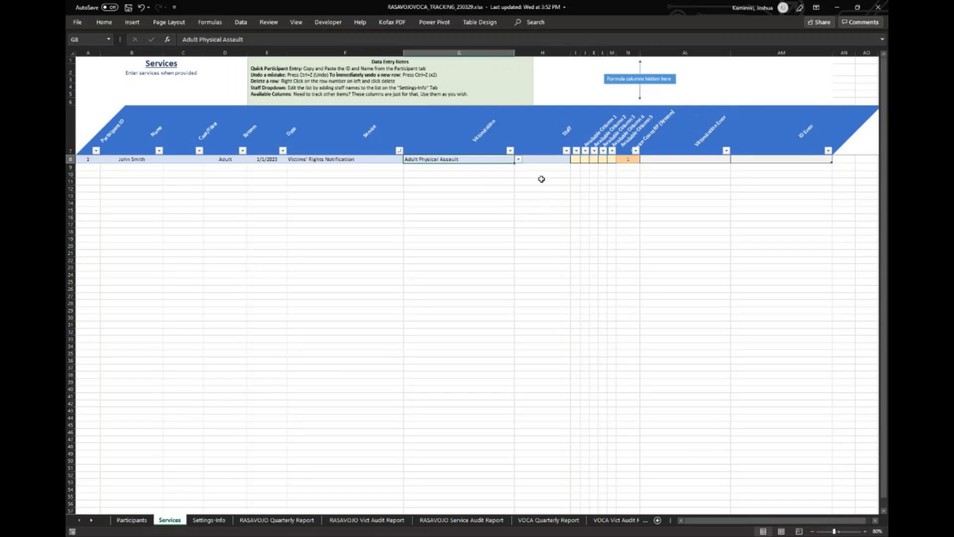
left_click(547, 157)
left_click(574, 160)
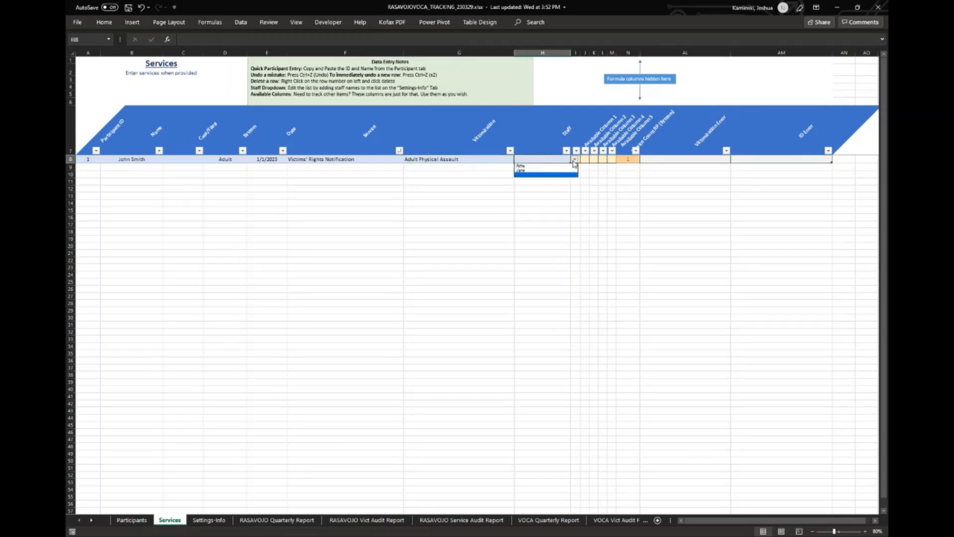
left_click(527, 166)
left_click(485, 158)
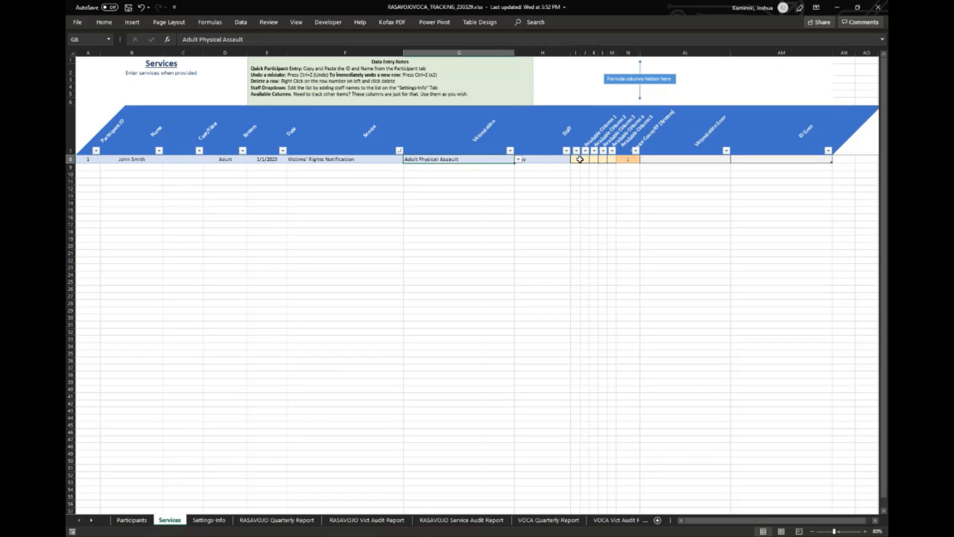
Step: Examine the five spare Available Columns and the Service Count RP (System) column for the first service entry
left_click_drag(579, 159, 611, 158)
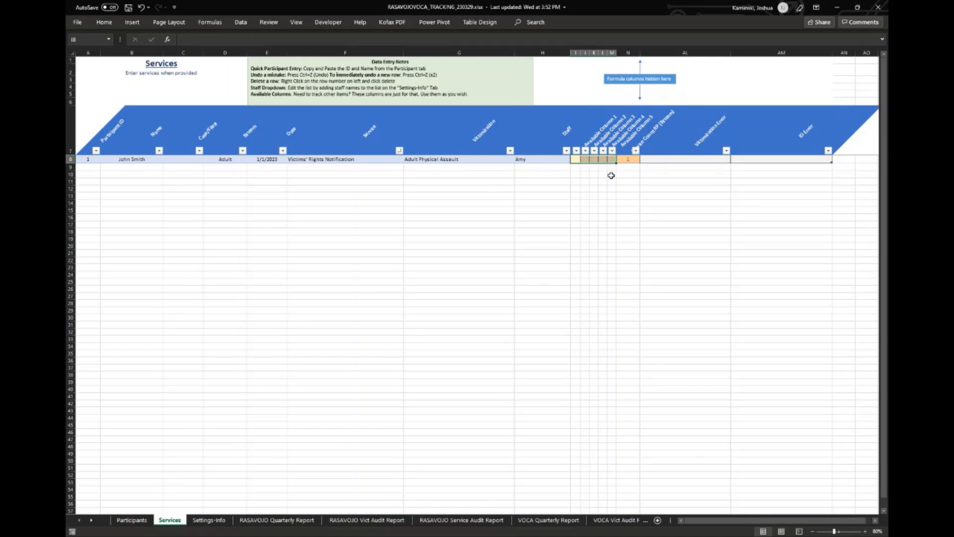
left_click(579, 137)
left_click(592, 137)
left_click(610, 132)
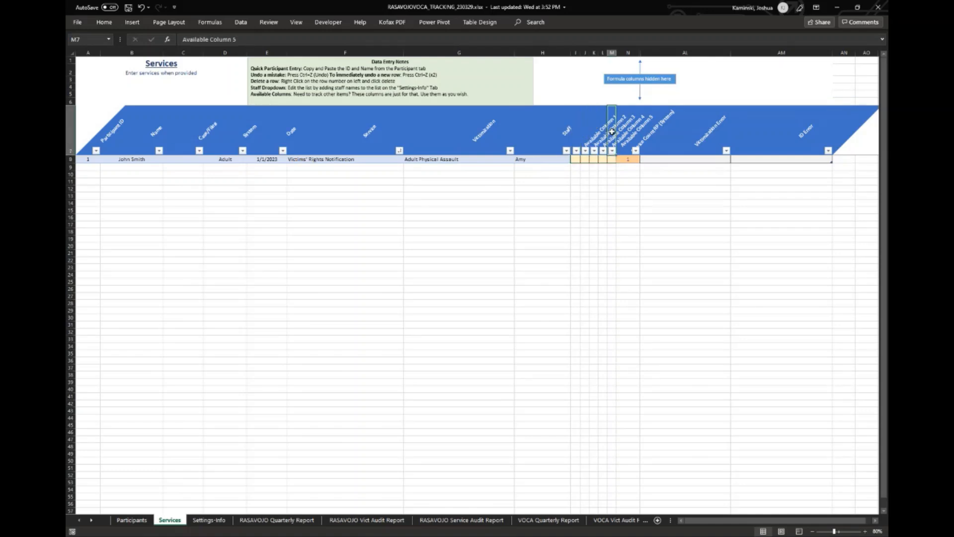
left_click(609, 159)
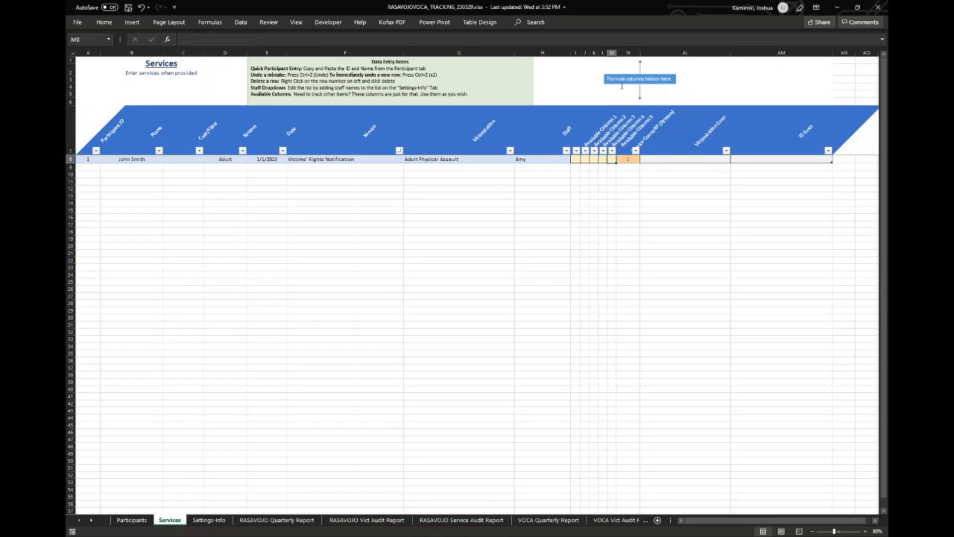
left_click(628, 160)
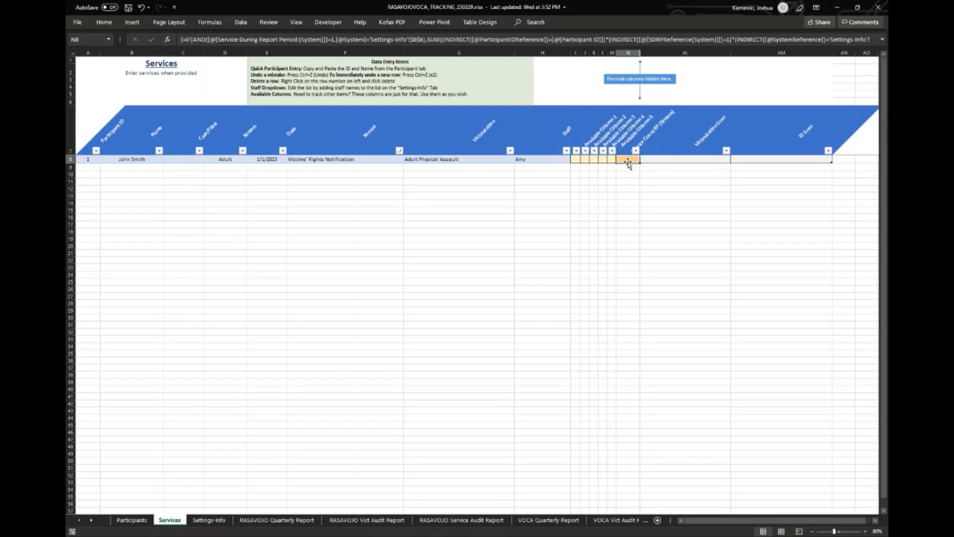
left_click(629, 151)
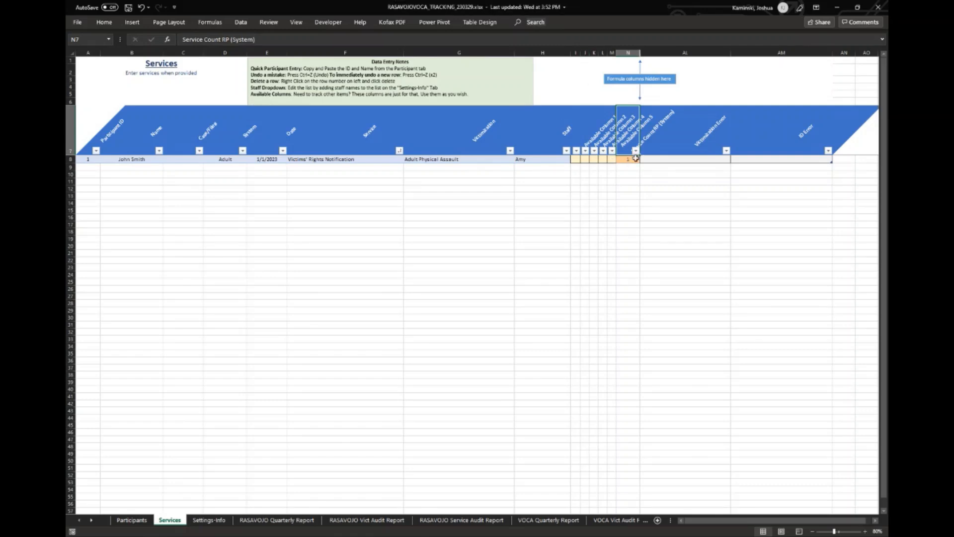
left_click(634, 158)
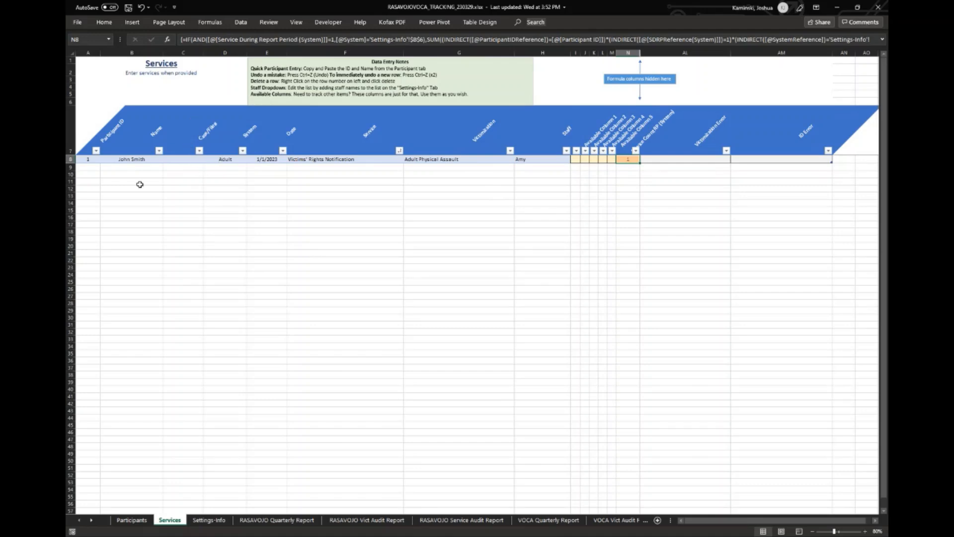
Step: Start a second service entry with participant ID 1 and copy the participant's name from the row above
left_click(115, 187)
left_click(94, 168)
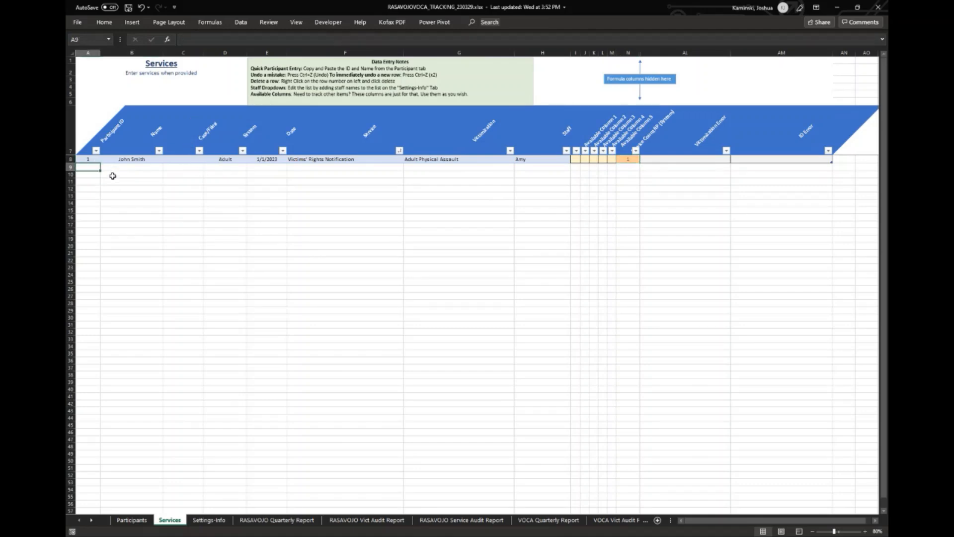
type("1")
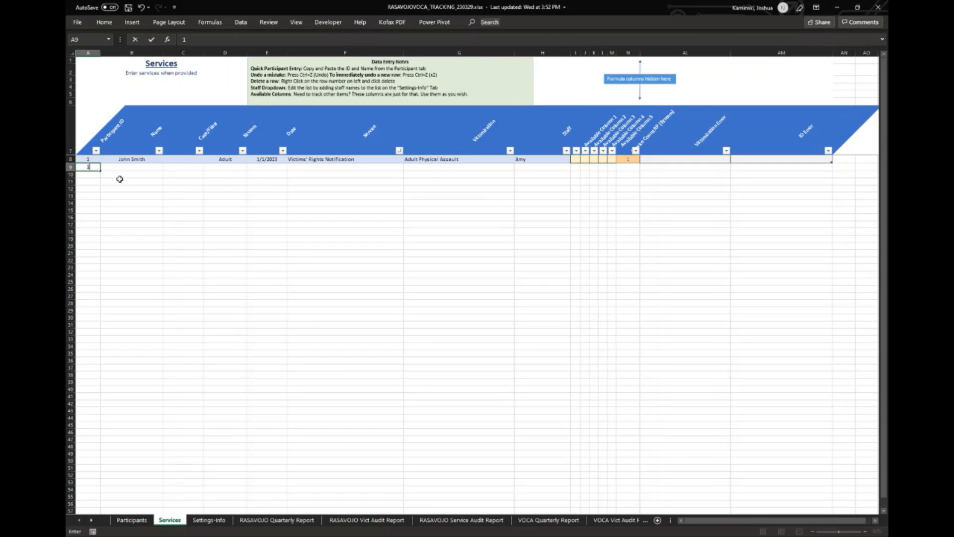
left_click(129, 167)
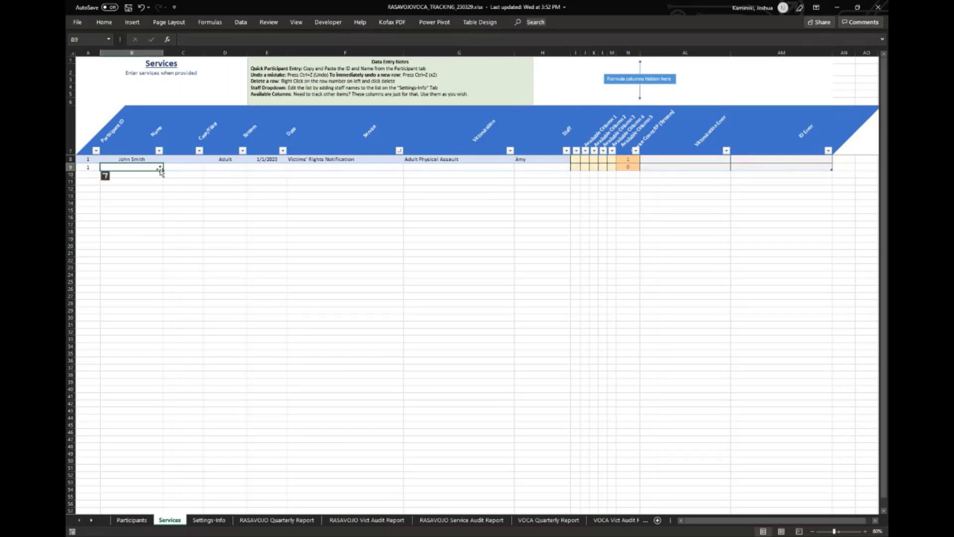
left_click(147, 159)
right_click(146, 159)
left_click(169, 177)
left_click(148, 168)
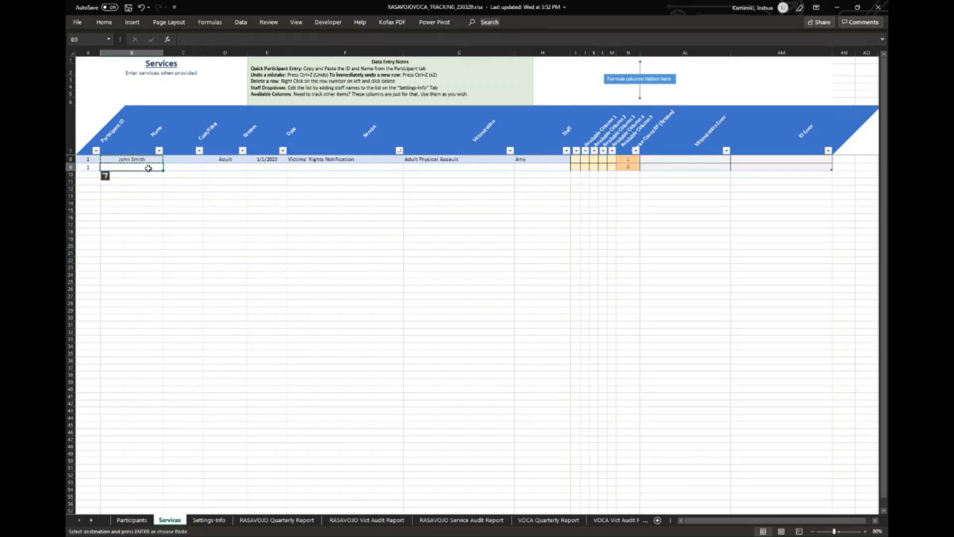
right_click(149, 168)
left_click(171, 209)
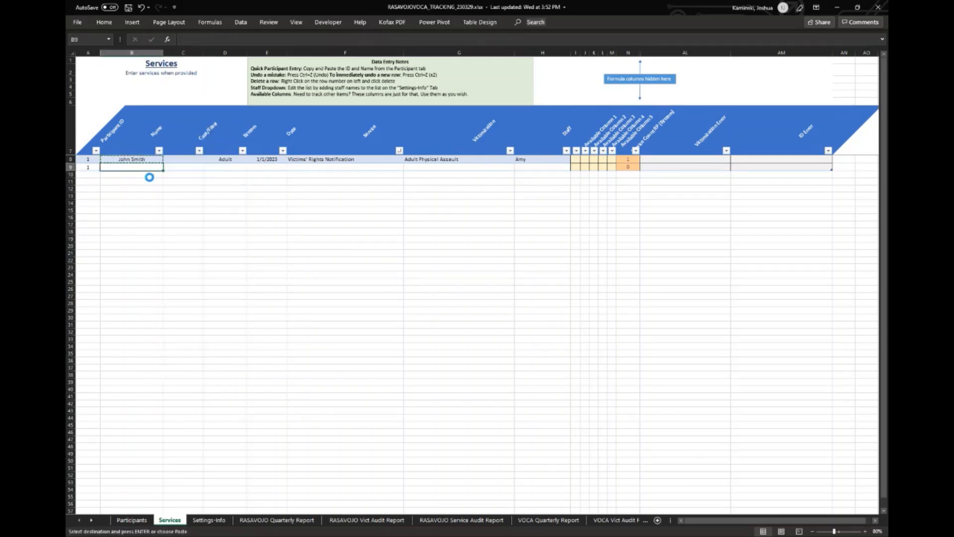
left_click(173, 166)
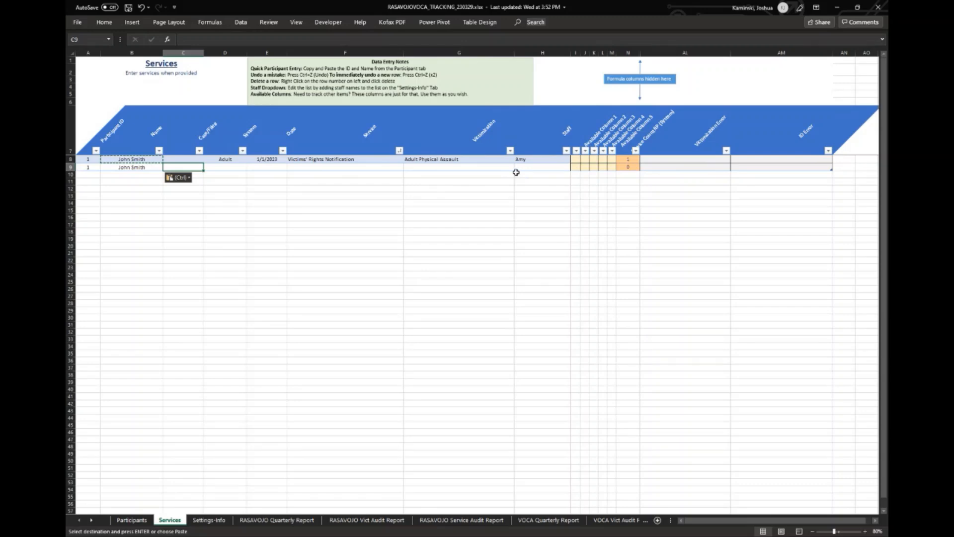
left_click(271, 191)
left_click(273, 220)
left_click(266, 262)
left_click(268, 302)
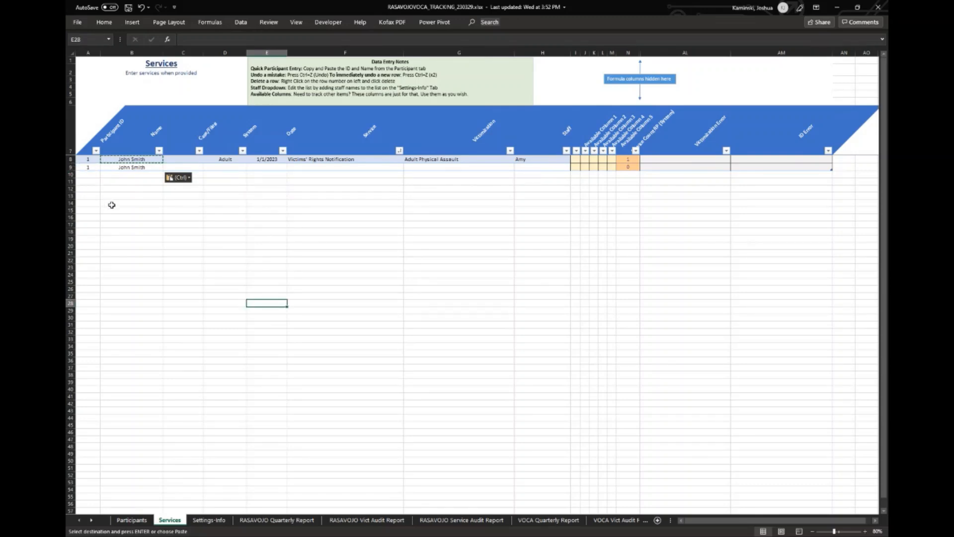
Step: Set the second service entry's System to Adult
left_click(222, 168)
left_click(251, 169)
left_click(247, 177)
left_click(251, 168)
left_click(234, 173)
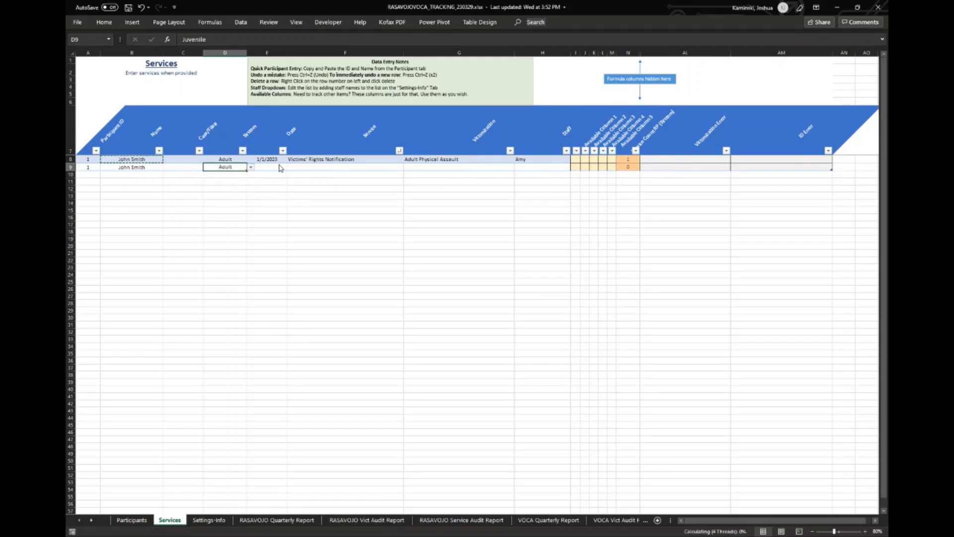
Step: Clear the Service Count RP (System) formula in the second service entry
left_click(452, 165)
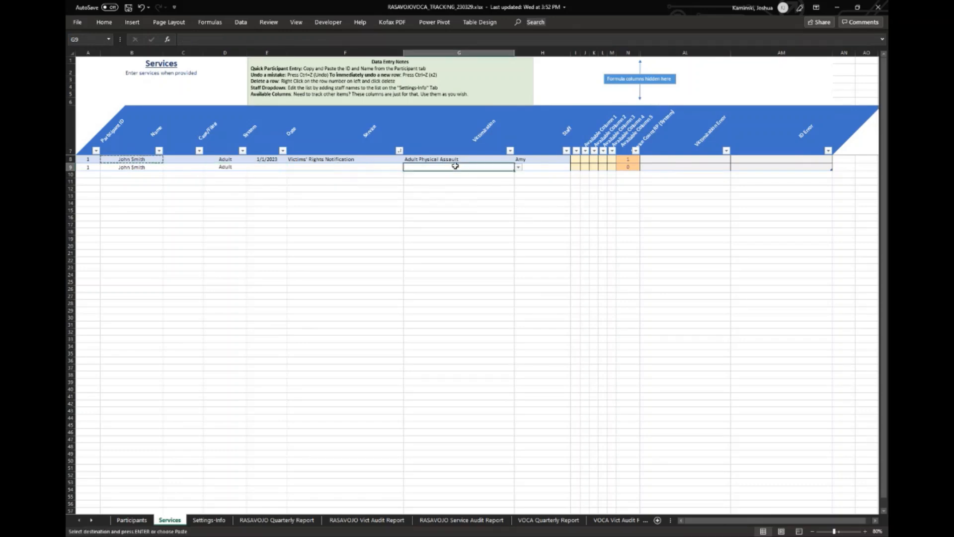
left_click(626, 167)
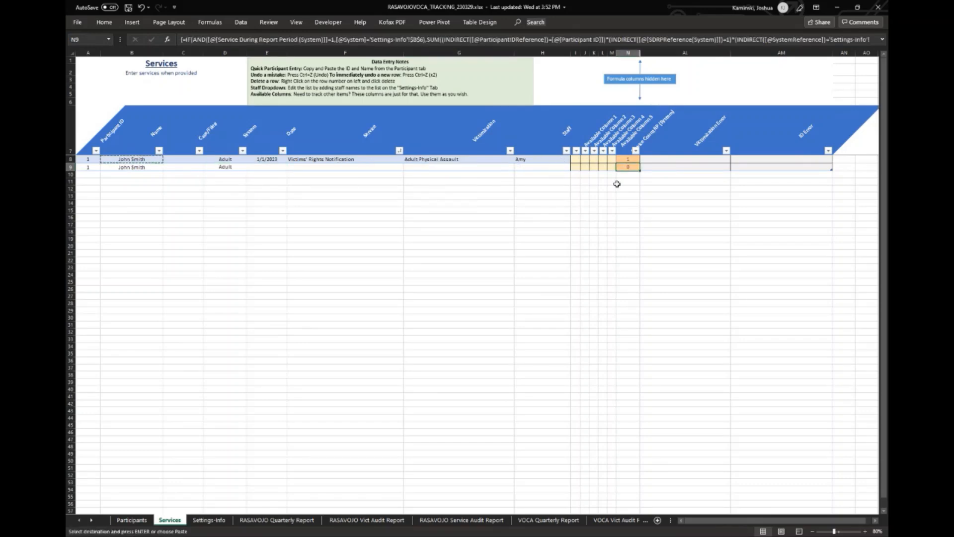
key("Delete")
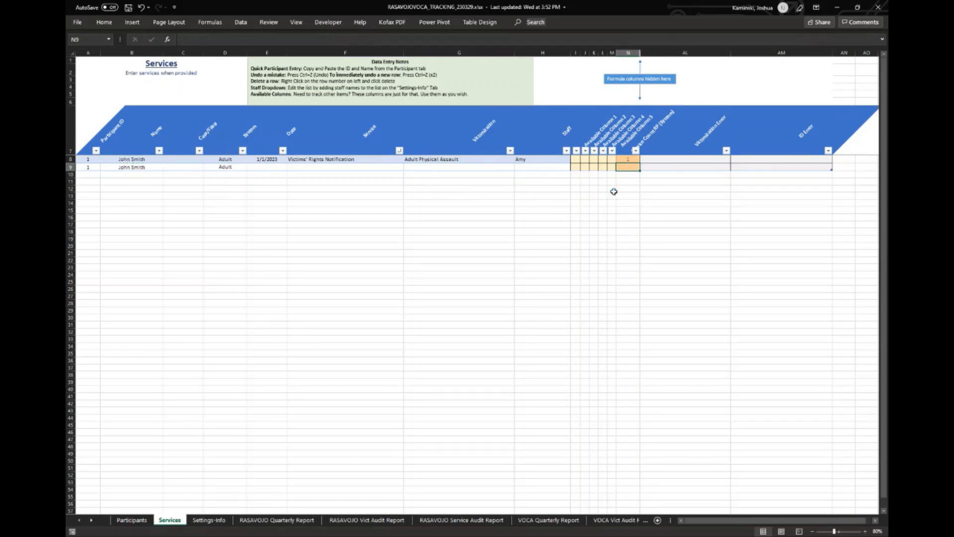
Step: Delete the entire second service entry, row 9, from the Services sheet
left_click(70, 167)
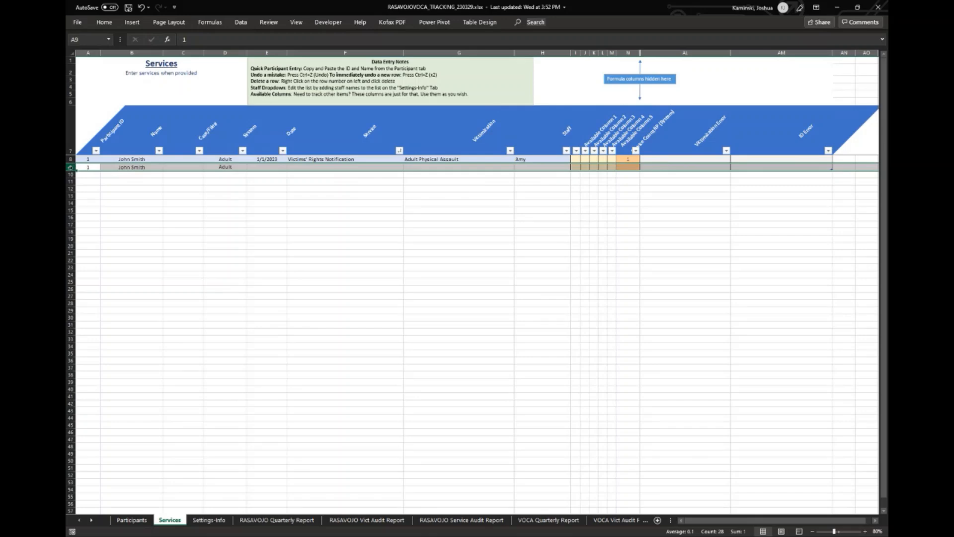
right_click(71, 168)
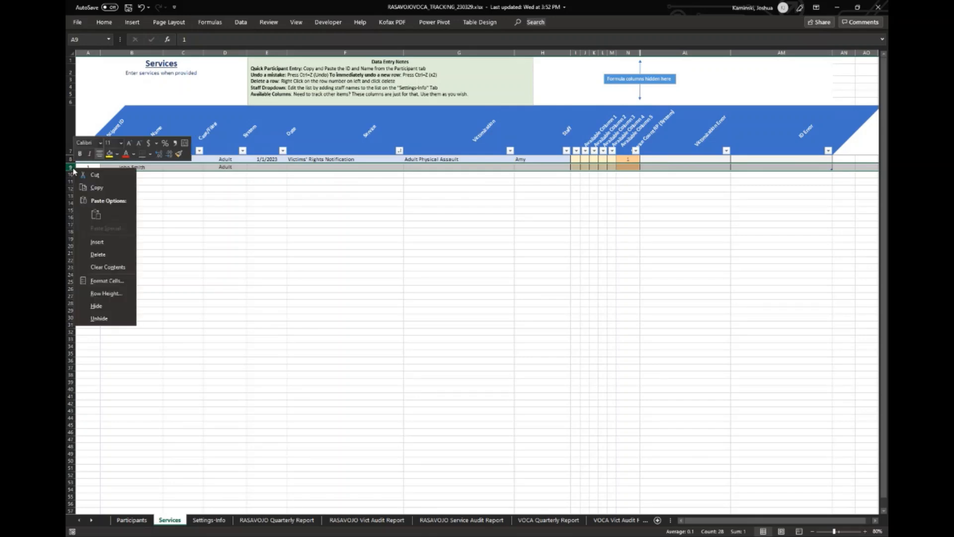
left_click(103, 256)
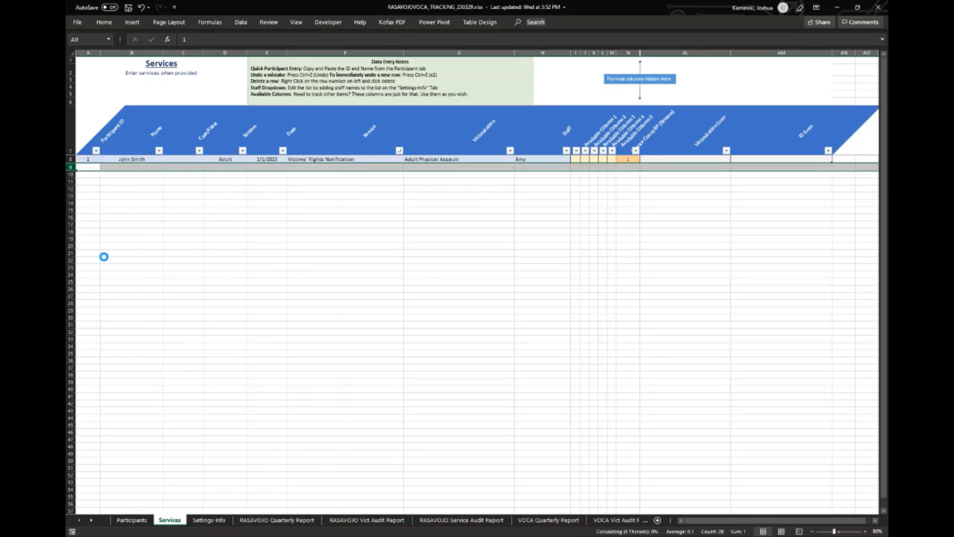
left_click(310, 223)
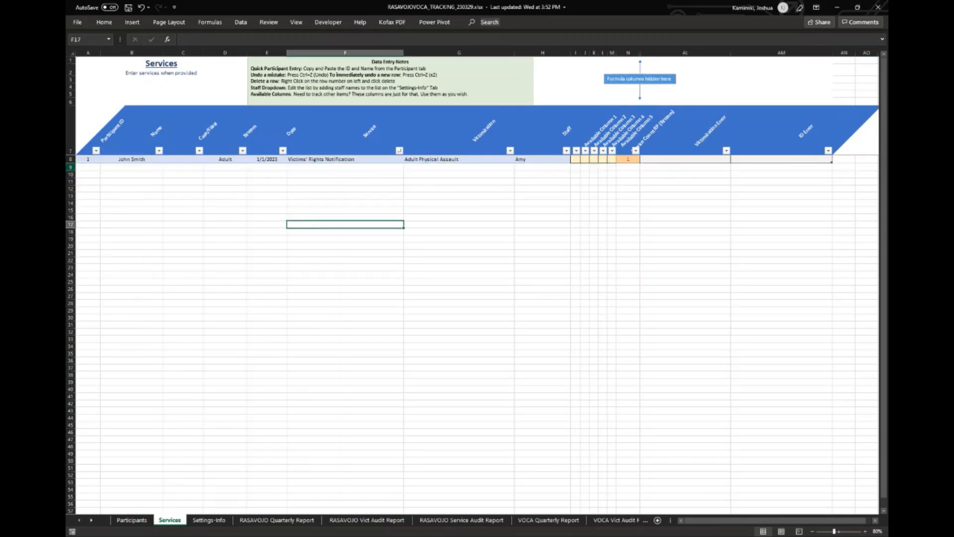
Step: Start a new service entry in row 9 of the Services sheet with participant ID 1 and the participant's name
left_click(89, 167)
type("1")
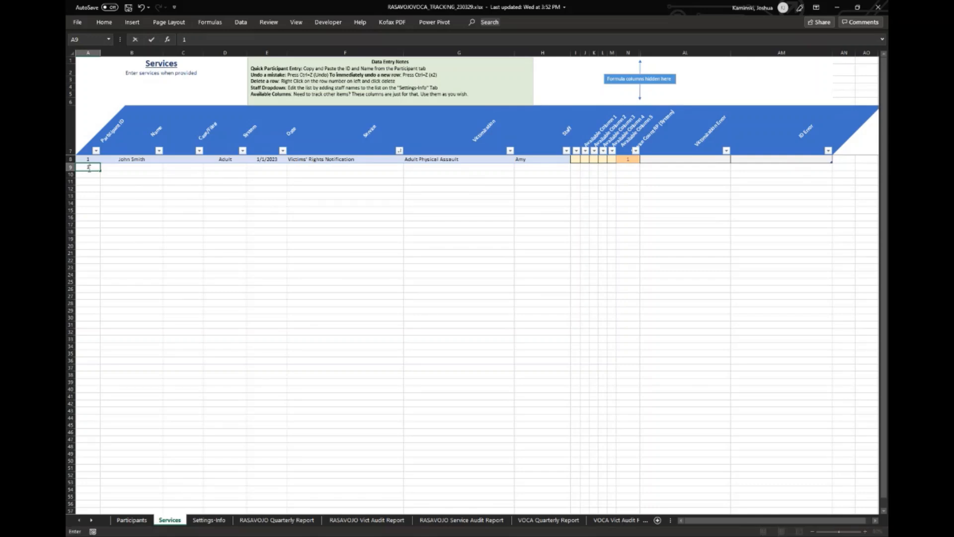
key("Return")
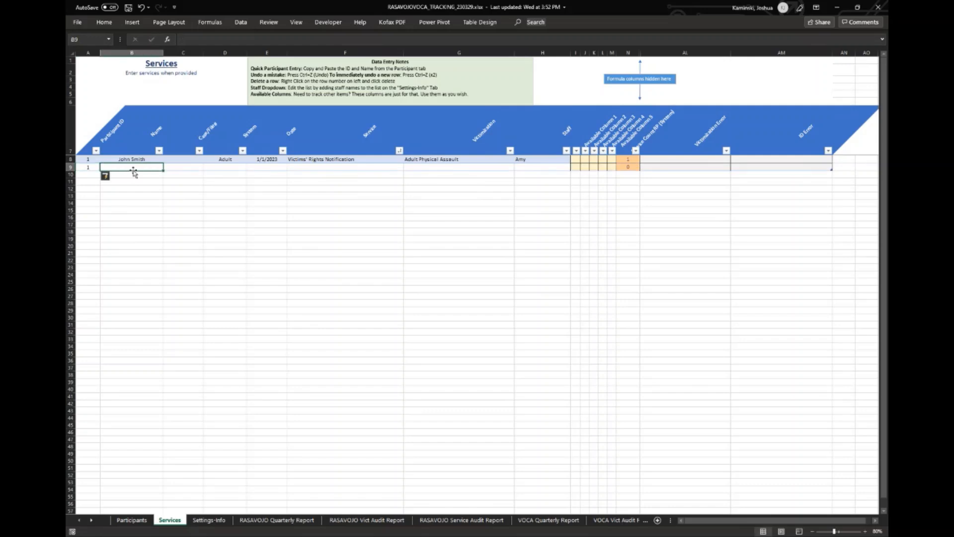
left_click(631, 169)
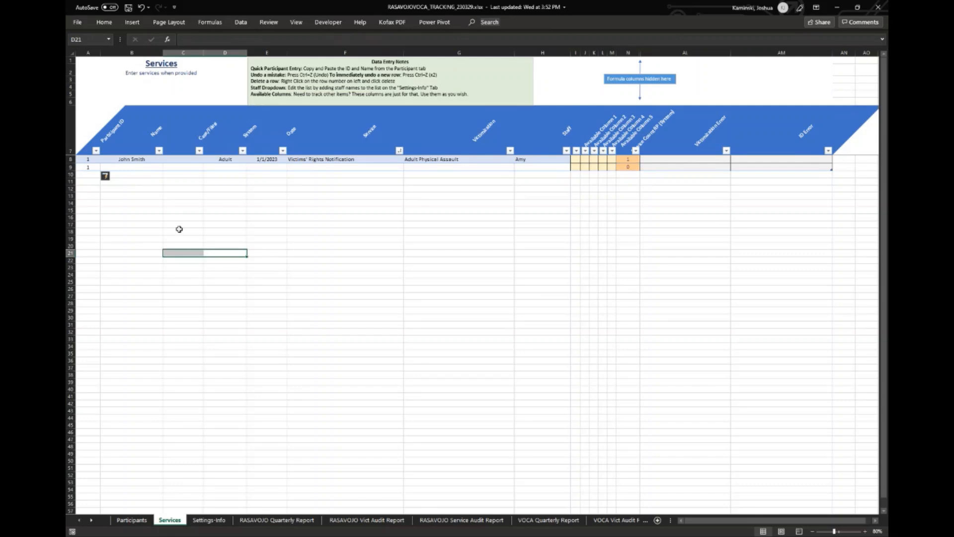
left_click(148, 167)
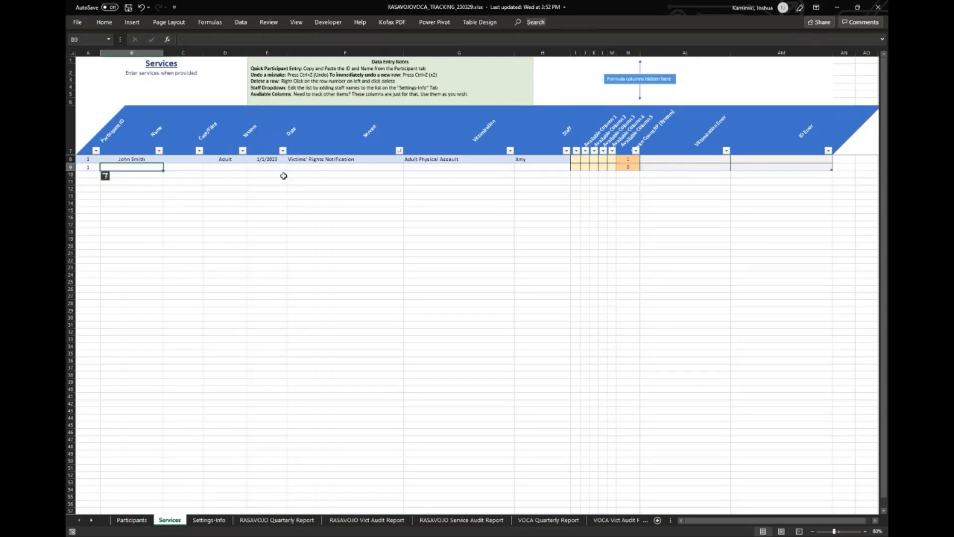
type("John Smith")
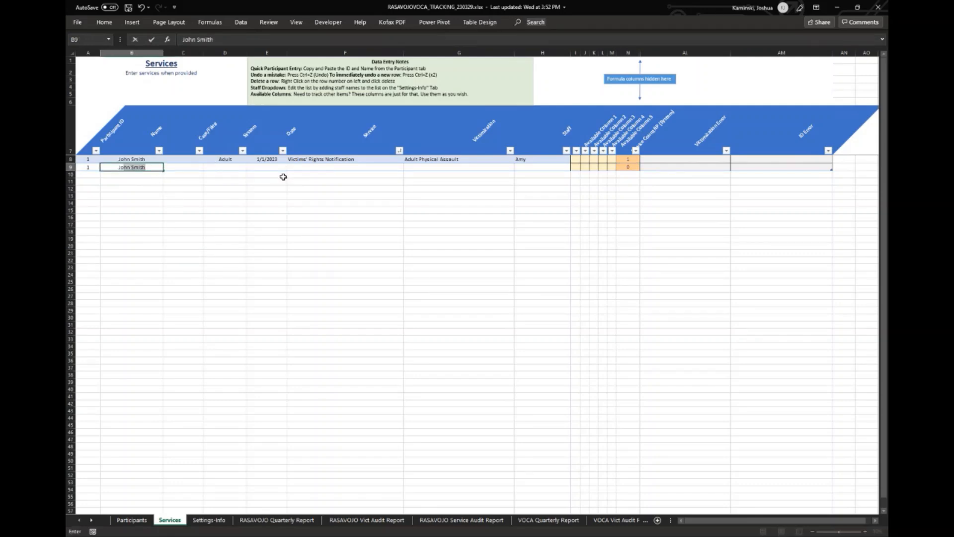
key("Tab")
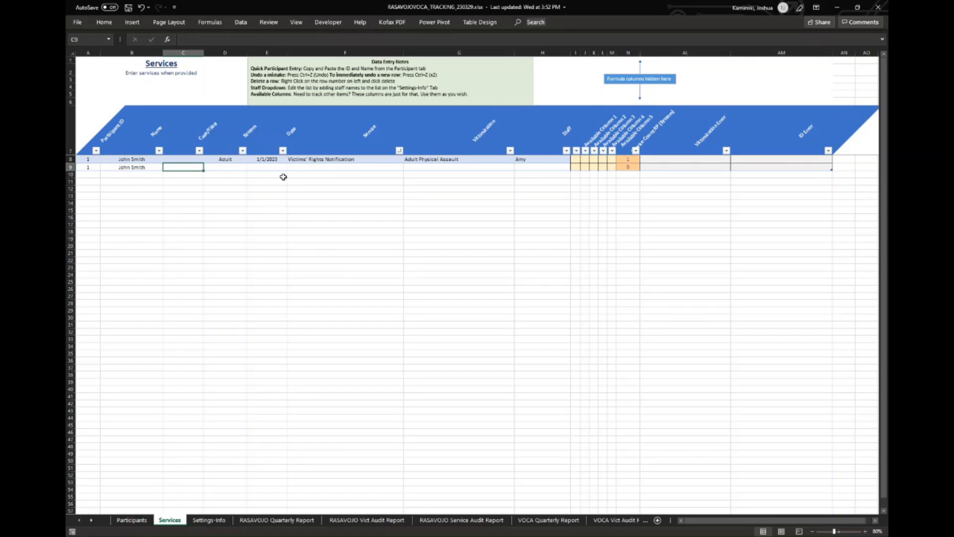
Step: Set the row 9 service entry's System to Adult and its date to 1/1/23
left_click(231, 168)
left_click(250, 168)
left_click(236, 174)
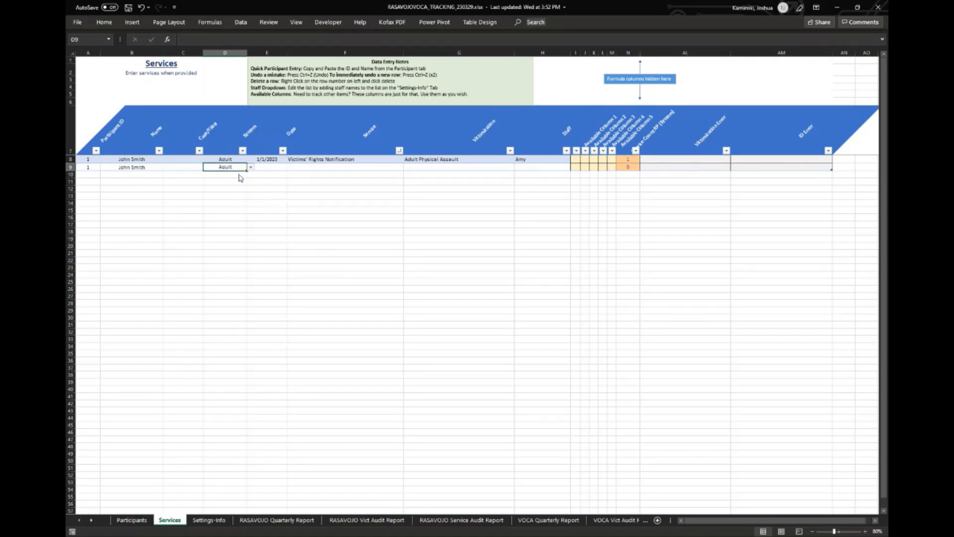
left_click(268, 168)
type("1/1/23")
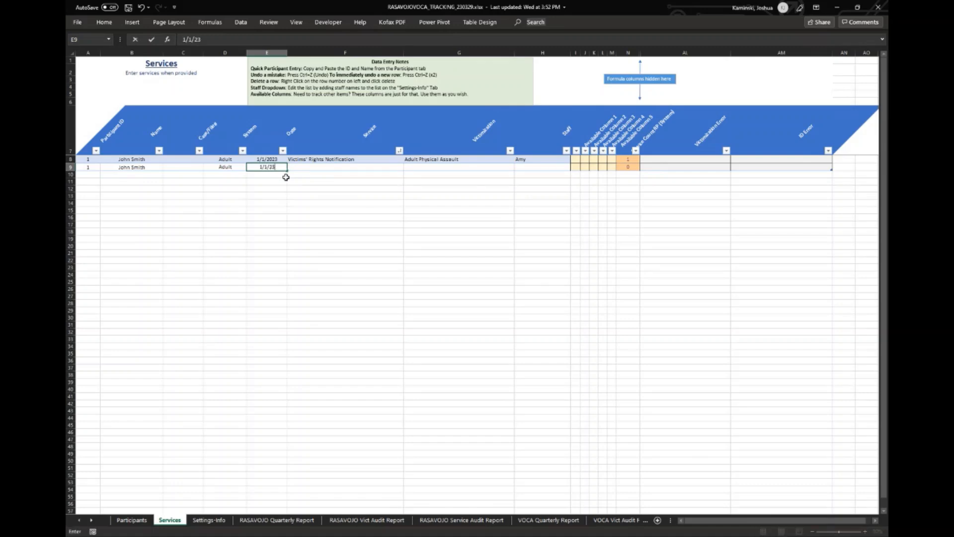
key("Tab")
left_click(275, 167)
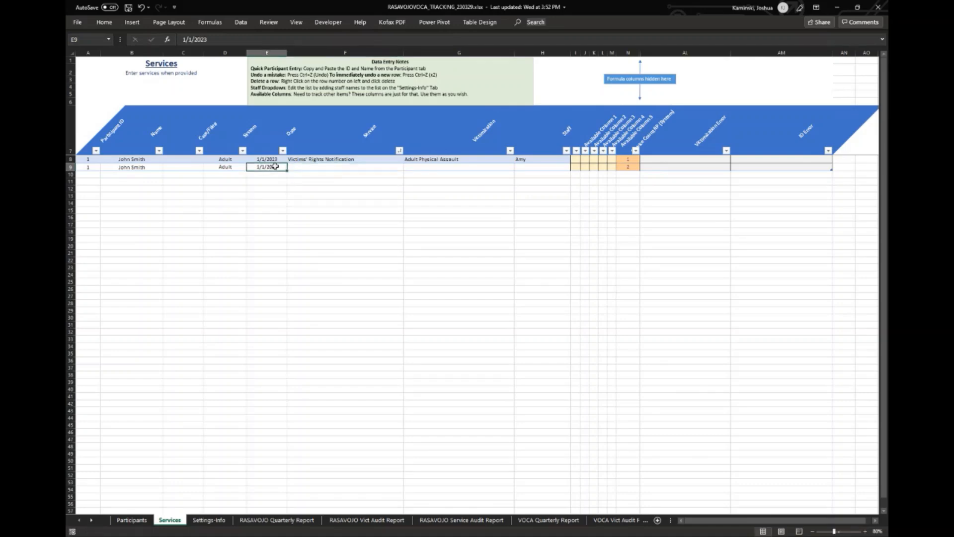
Step: Set the row 9 entry's service to Accompaniment and its victimization to Adult Physical Assault
left_click(325, 167)
left_click(407, 167)
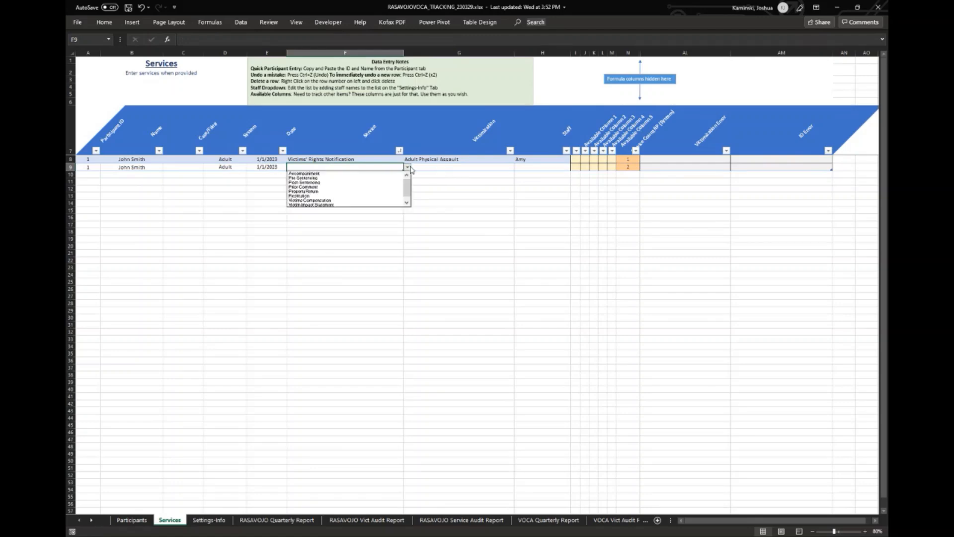
left_click(382, 174)
left_click(477, 168)
left_click(518, 167)
left_click(481, 177)
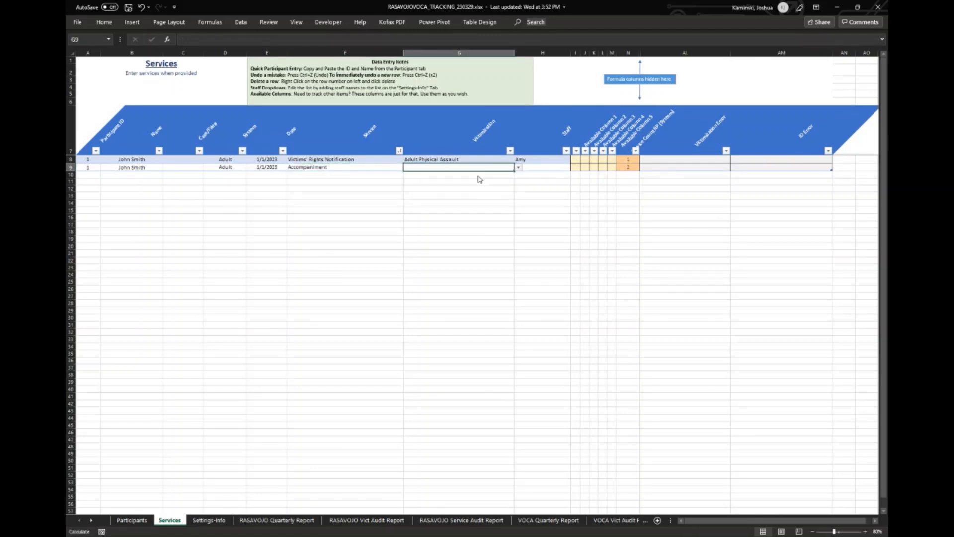
left_click(518, 167)
scroll(503, 177, "up", 1)
left_click(504, 174)
Step: Assign the row 9 service entry to the same staff member as the row above
left_click(544, 167)
left_click(575, 167)
left_click(548, 174)
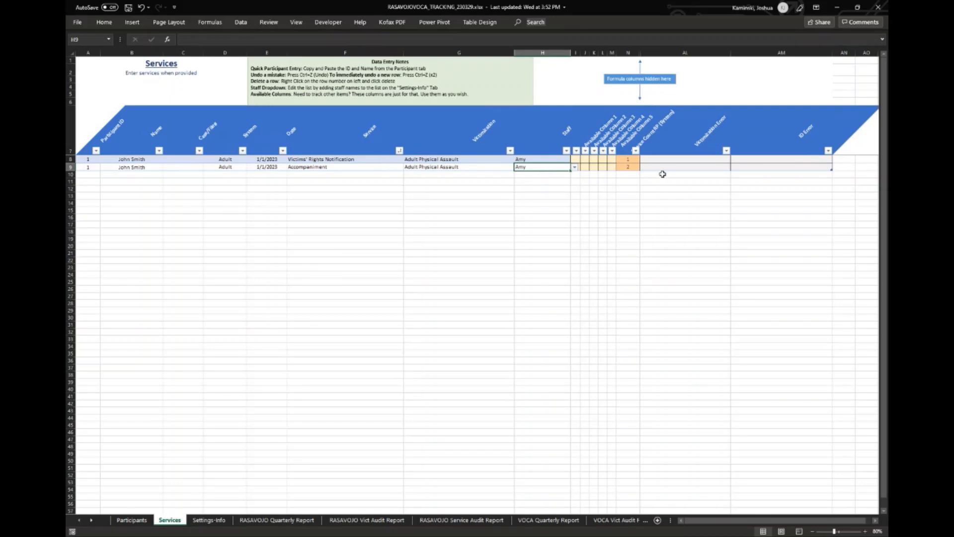
left_click(368, 201)
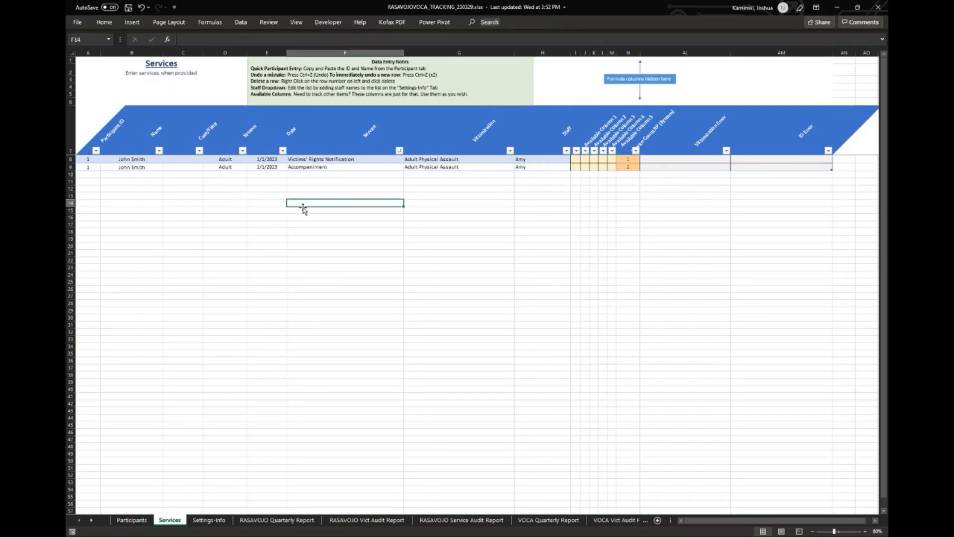
Step: Examine the first participant's automatic calculations for the report period on the Participants sheet
left_click(87, 174)
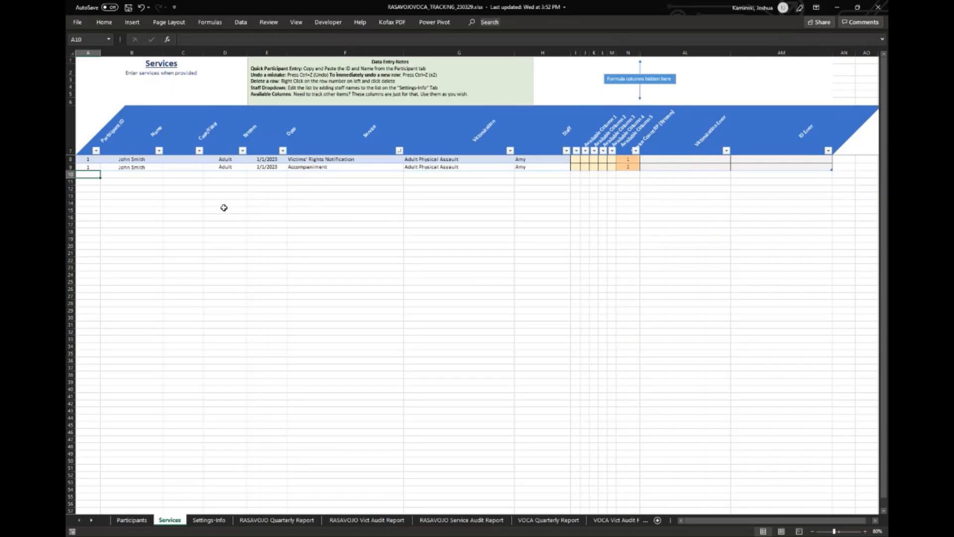
left_click(132, 519)
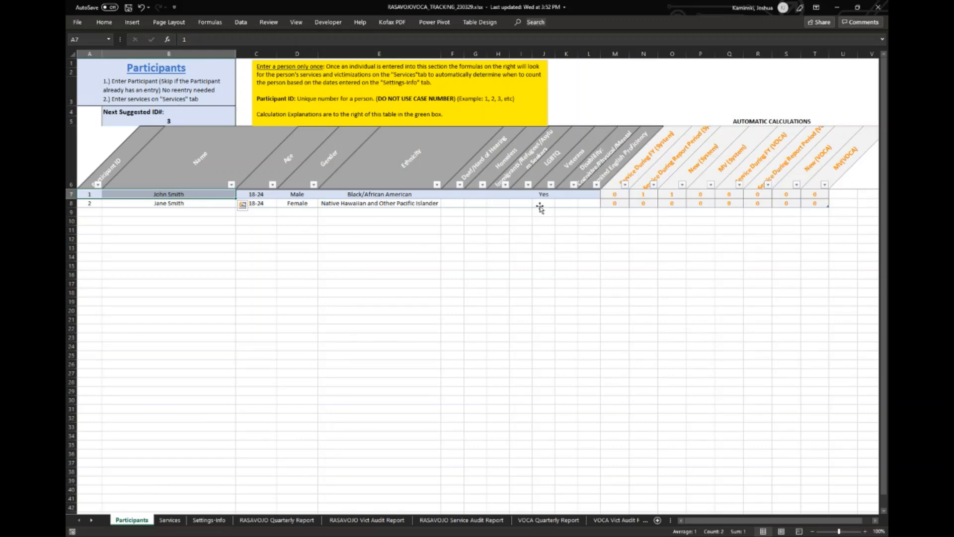
left_click(392, 203)
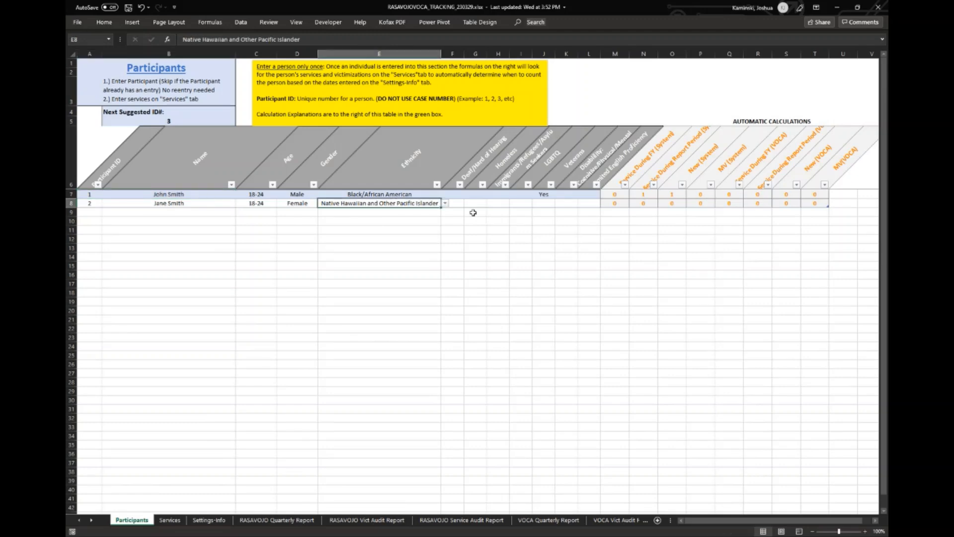
left_click(676, 194)
left_click(644, 196)
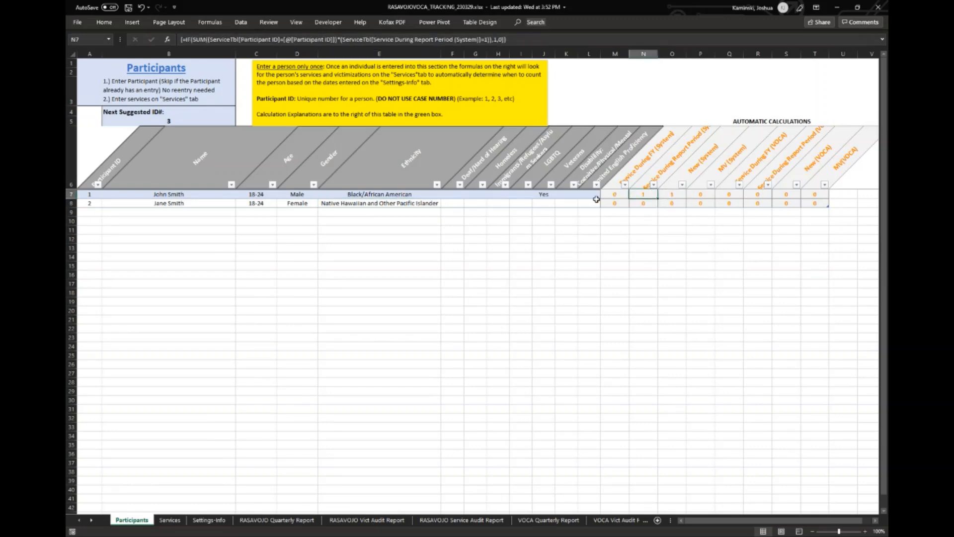
left_click(563, 196)
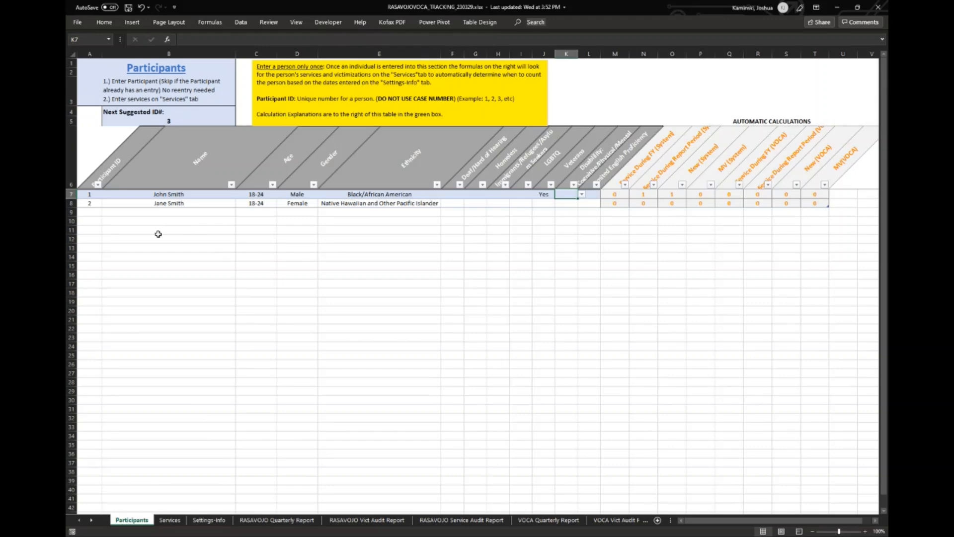
Step: Start a third participant entry in row 9 of the Participants sheet with the duplicate ID 1
left_click(94, 213)
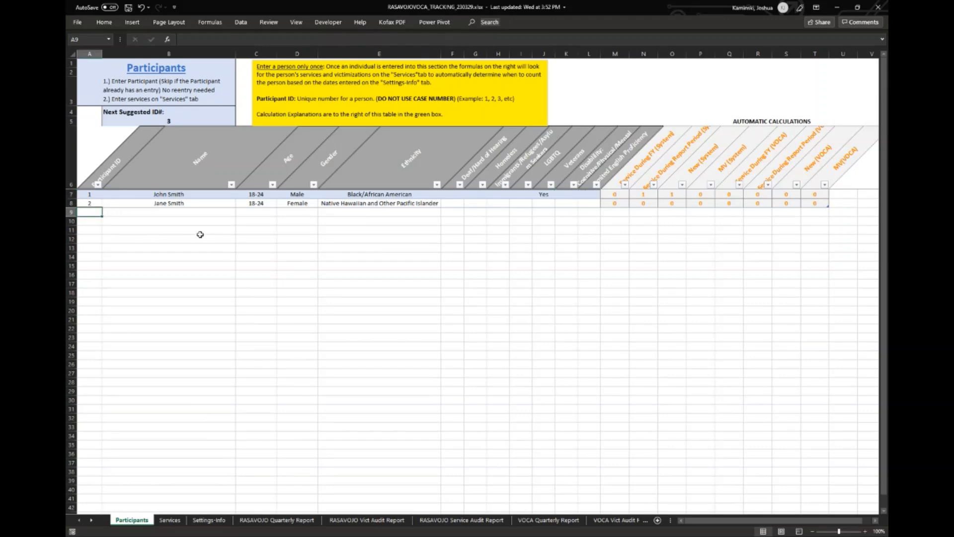
type("1")
key("Tab")
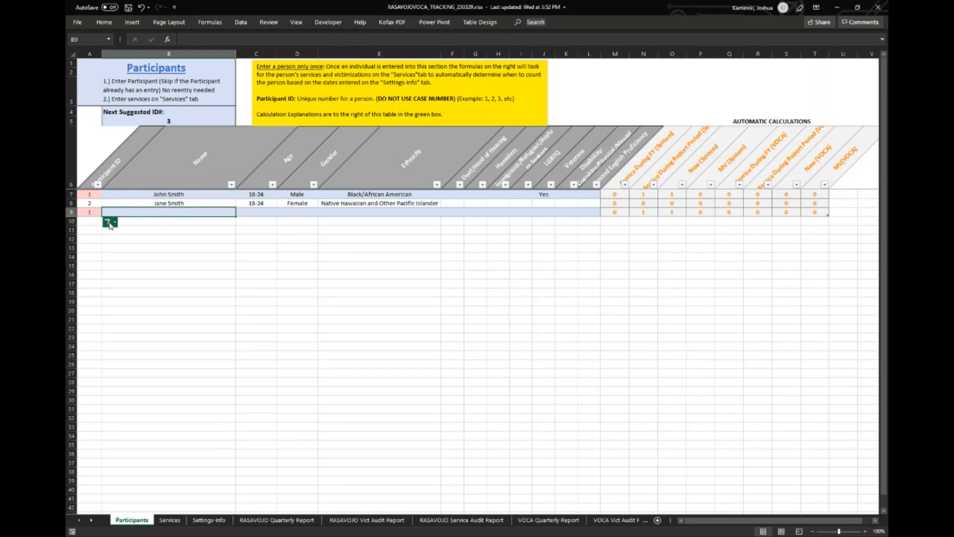
Step: Change the third participant entry's ID to 3 and enter the first participant's name again
left_click(94, 212)
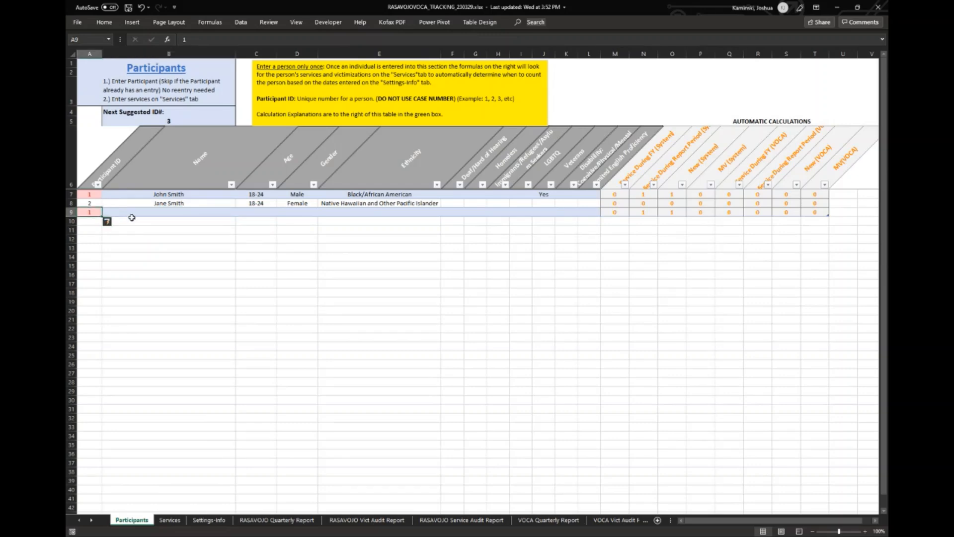
type("3")
key("Tab")
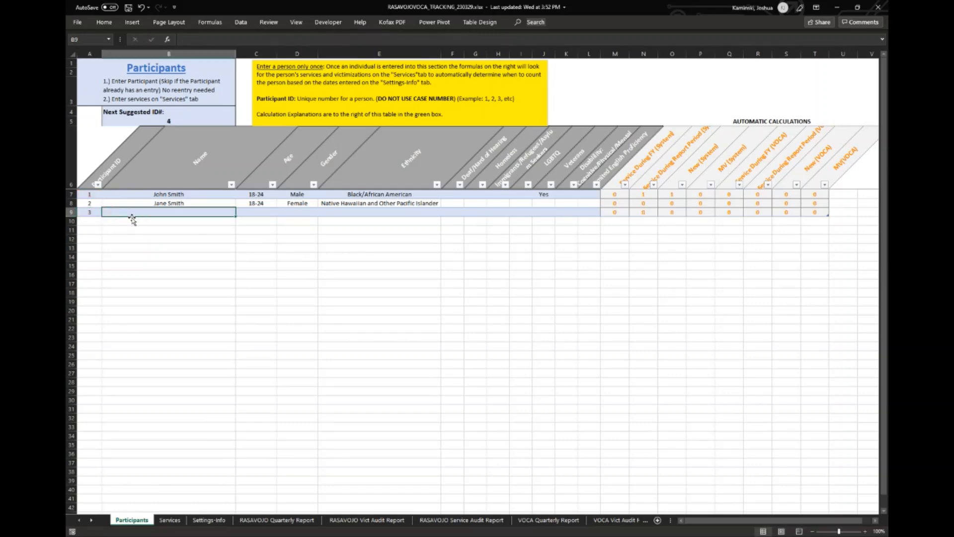
type("John Smith")
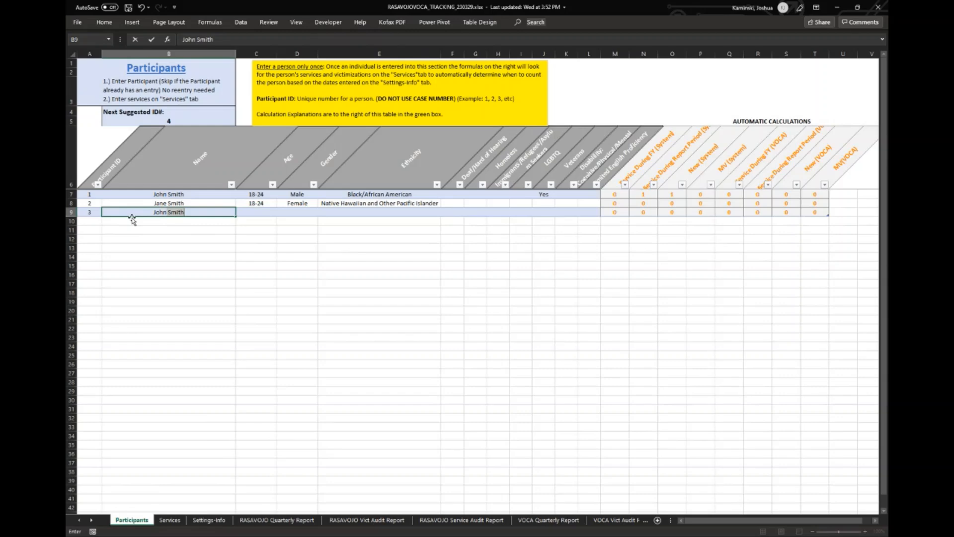
key("Tab")
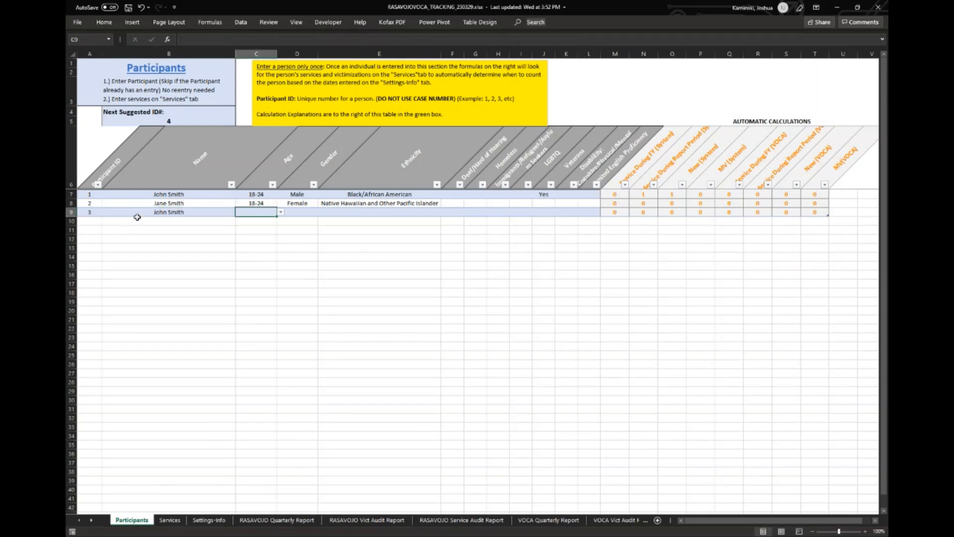
Step: Delete the entire third participant entry, row 9, from the Participants sheet
left_click(71, 212)
right_click(71, 212)
left_click(107, 296)
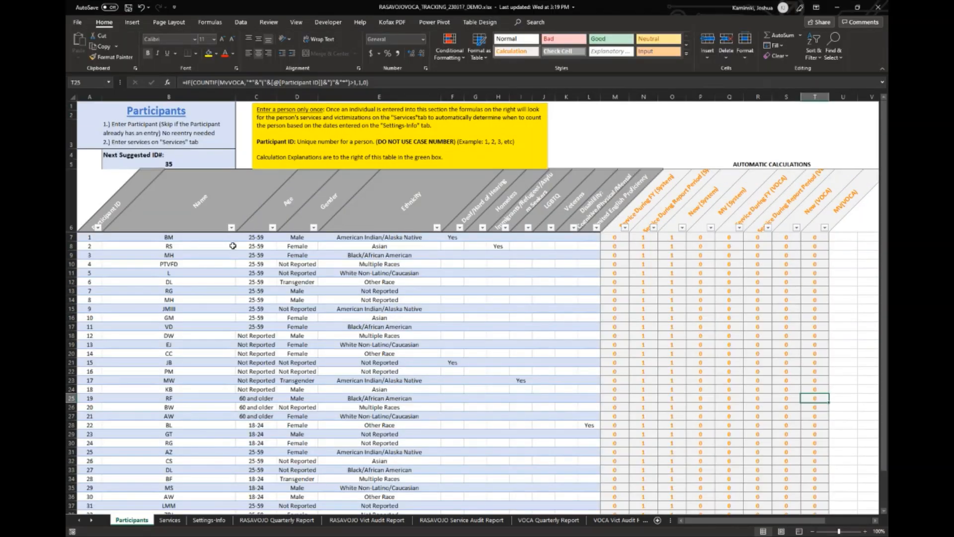
Step: Look through the filled-in participant list and its demographics in the demo workbook
scroll(233, 245, "down", 5)
scroll(146, 289, "up", 5)
scroll(214, 342, "down", 3)
scroll(216, 346, "up", 3)
scroll(162, 291, "down", 2)
scroll(193, 309, "up", 2)
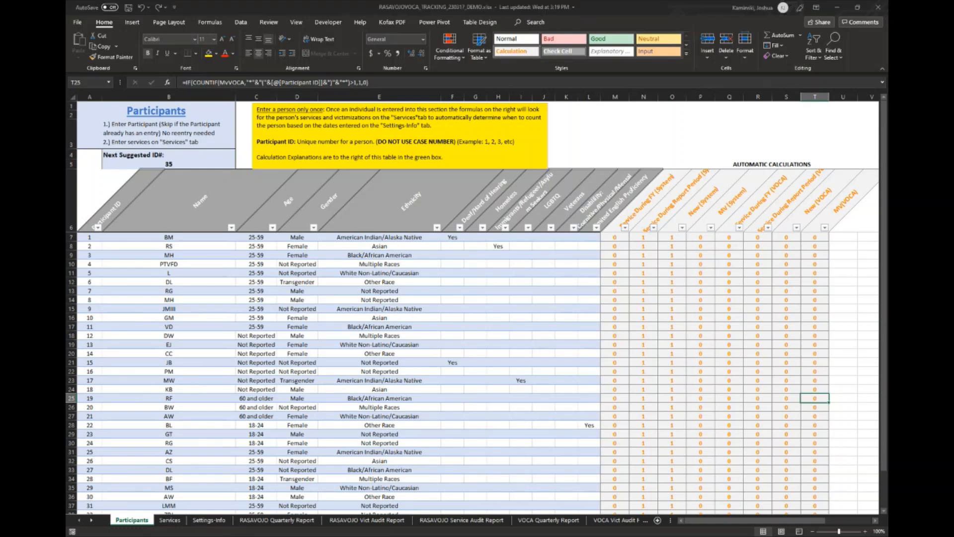
left_click(753, 48)
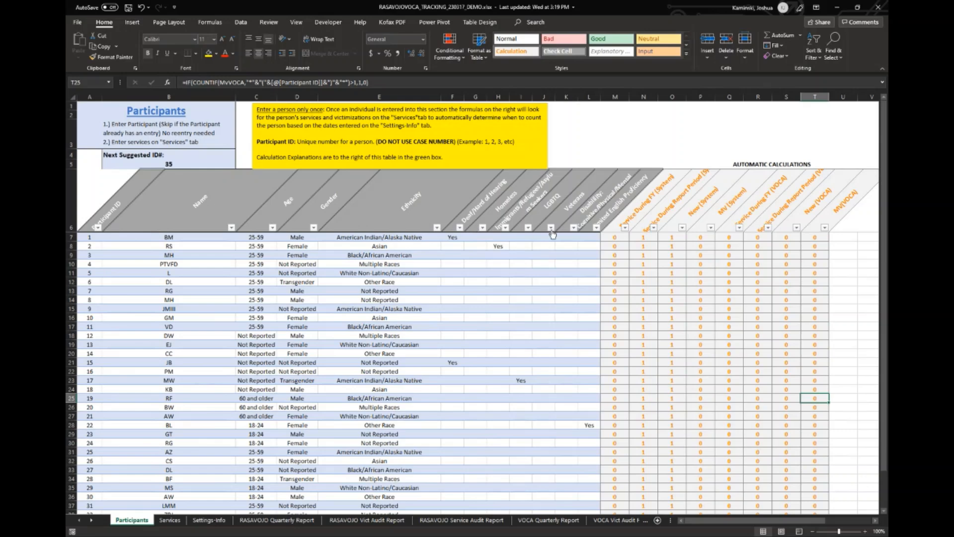
Step: View the filter options of the Participant ID and Name columns without applying a filter
left_click(98, 227)
left_click(98, 228)
left_click(231, 228)
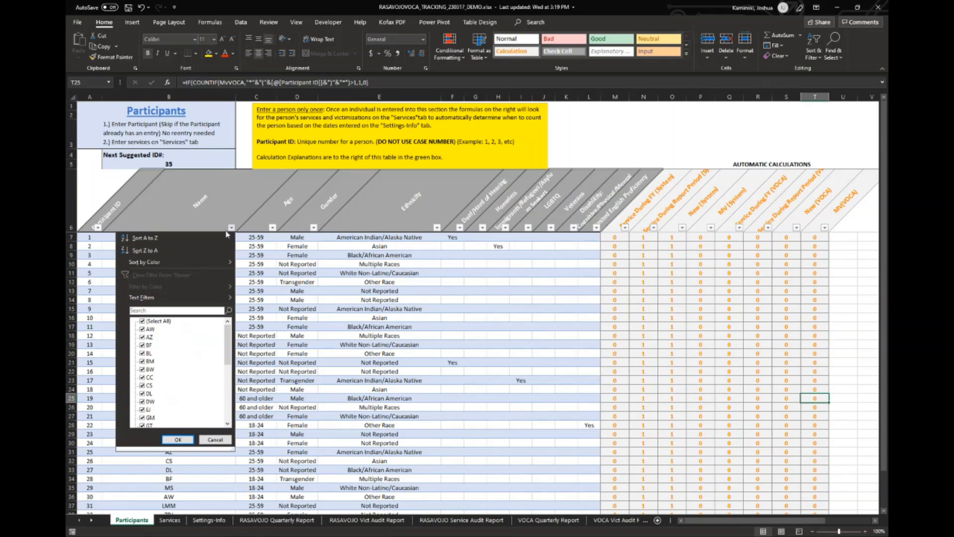
key("Escape")
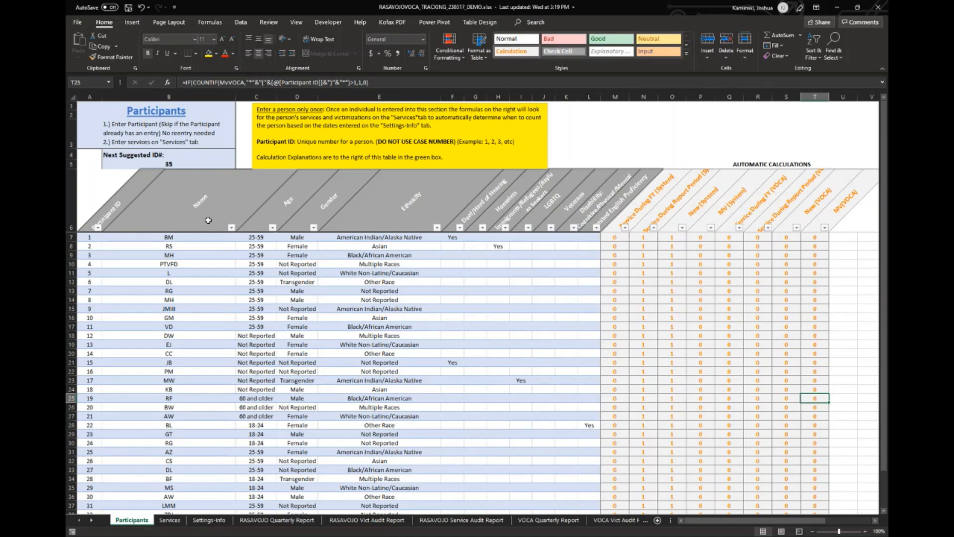
Step: Search the Name column's filter for D without applying it, and view the MV (System) column's filter values
left_click(231, 228)
left_click(151, 310)
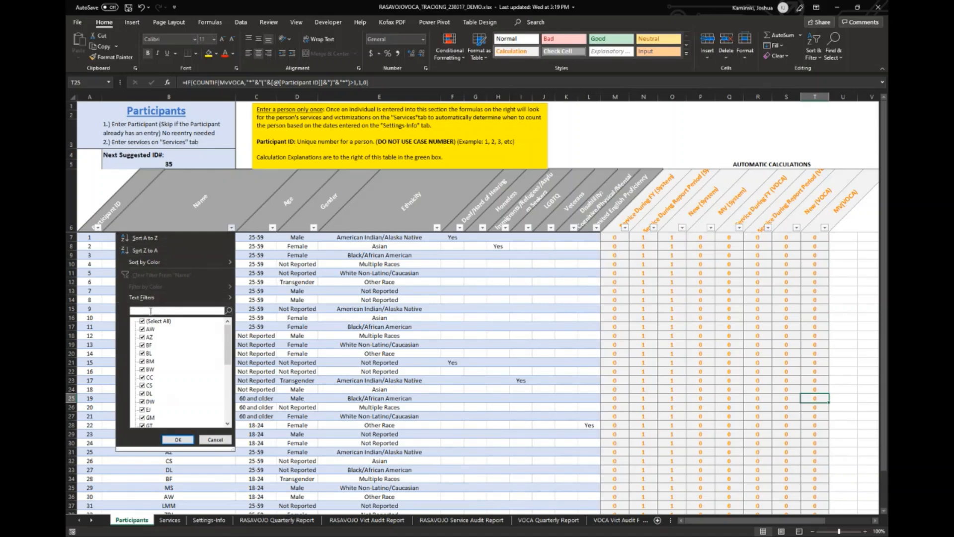
type("D")
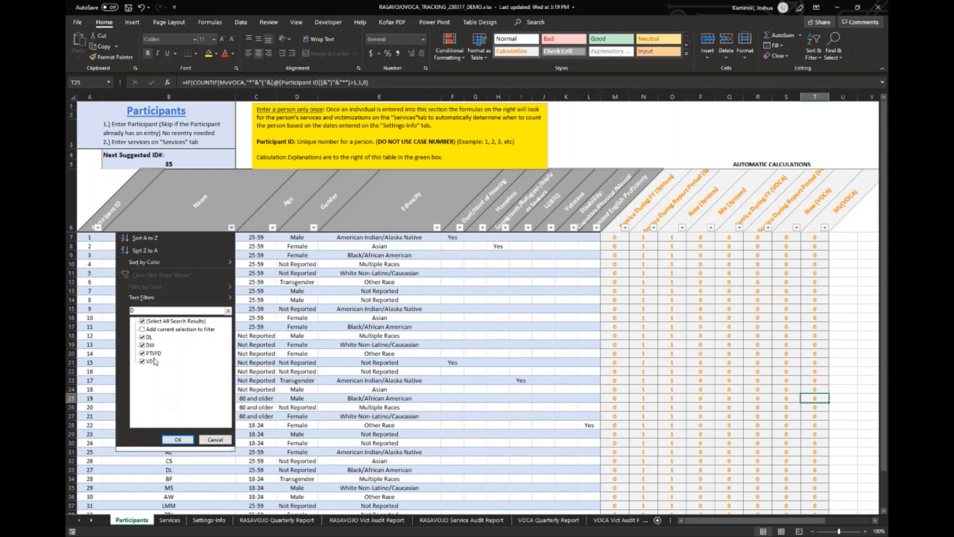
left_click(228, 310)
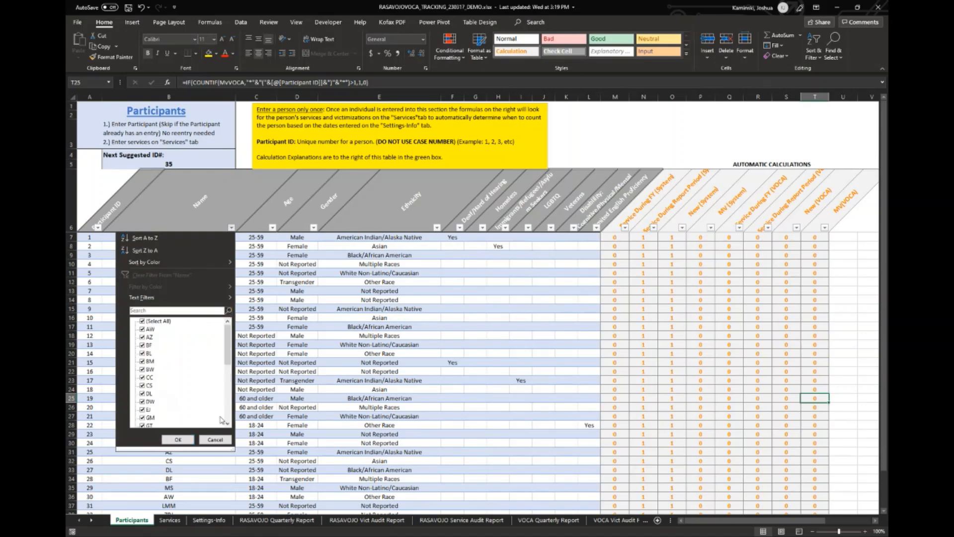
left_click(214, 439)
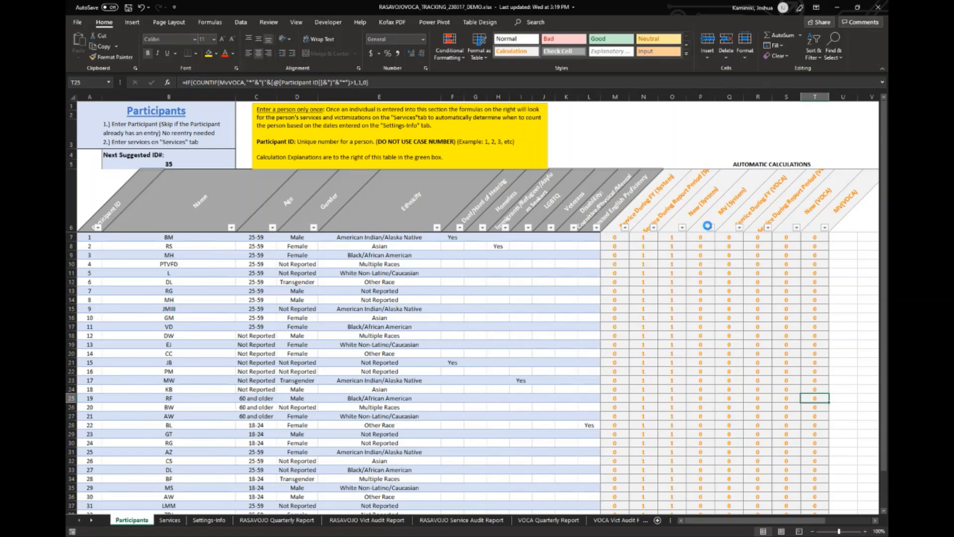
left_click(709, 228)
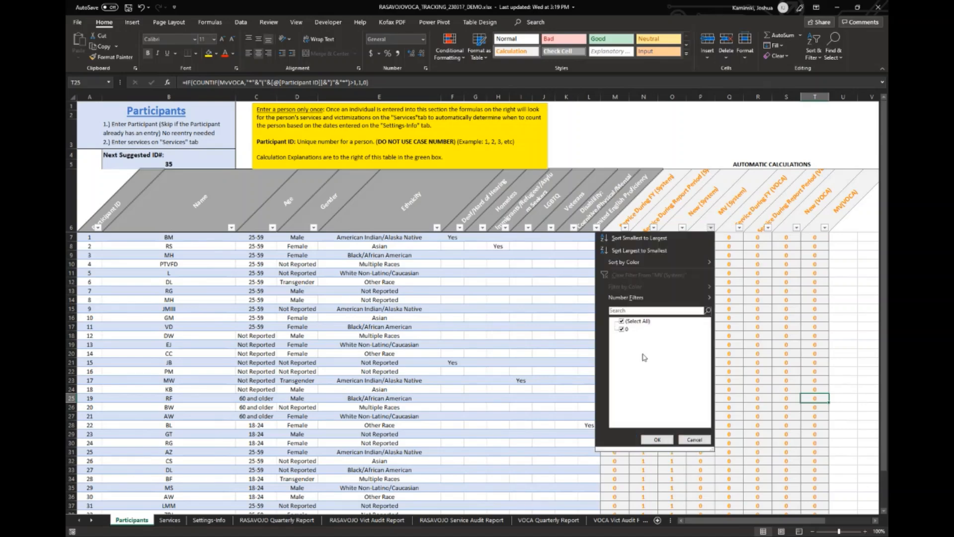
left_click(700, 440)
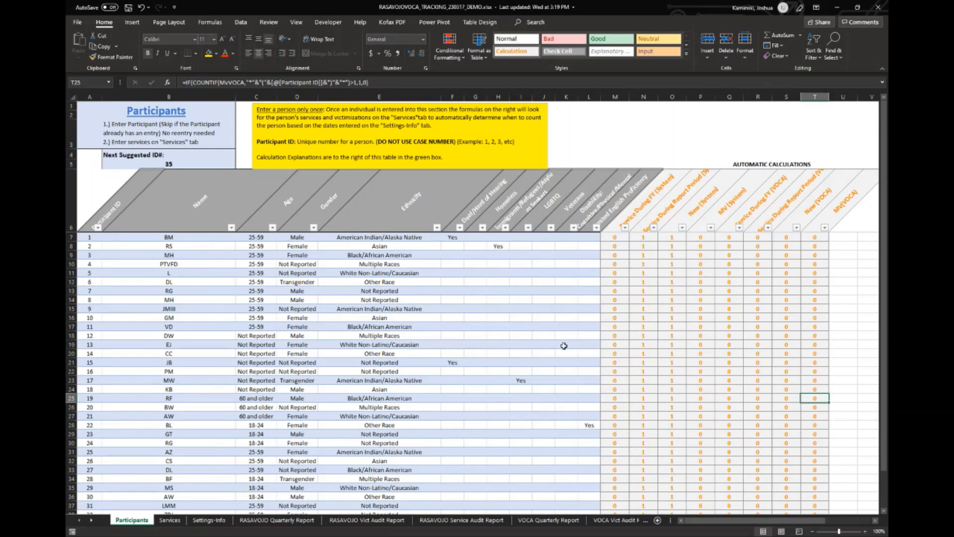
Step: Filter the Name column of the Services sheet to show only the entries for BL
left_click(169, 521)
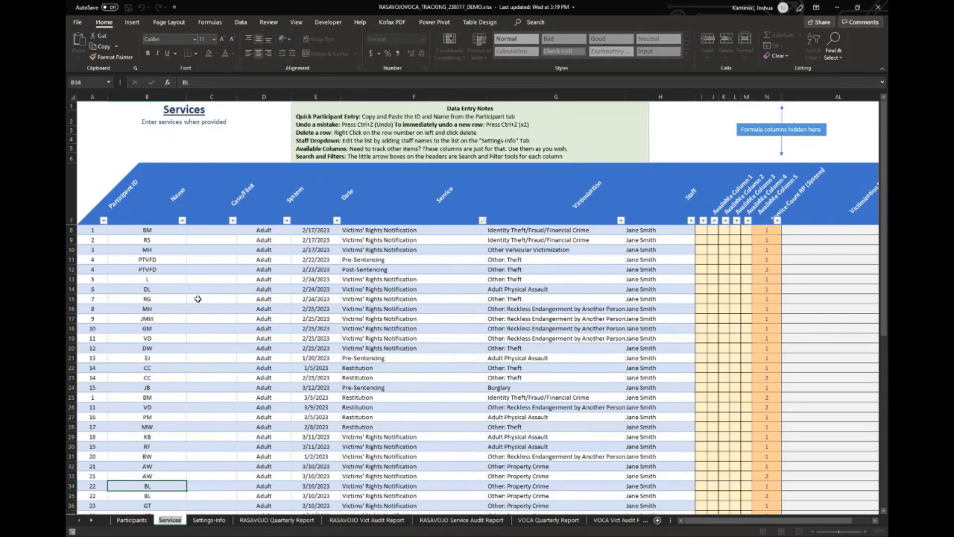
left_click(164, 316)
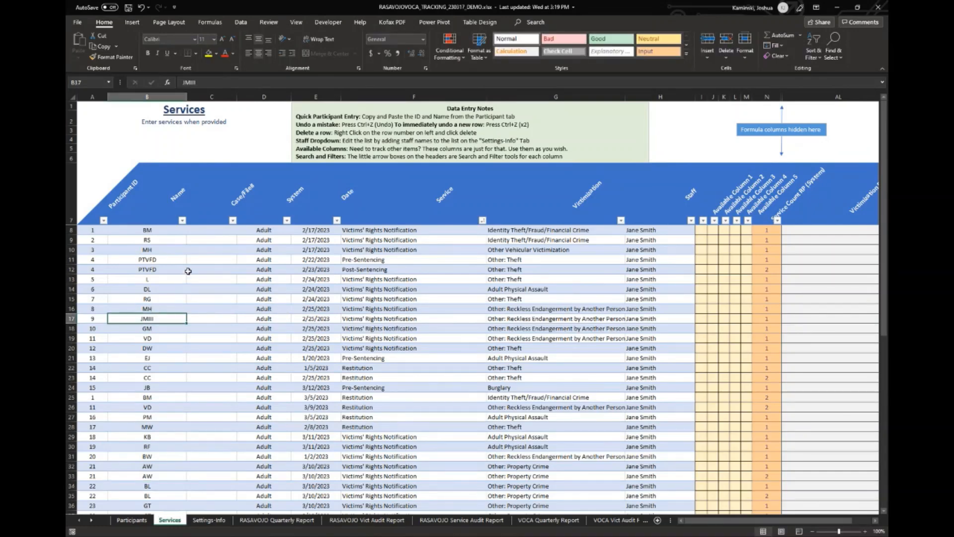
left_click(183, 221)
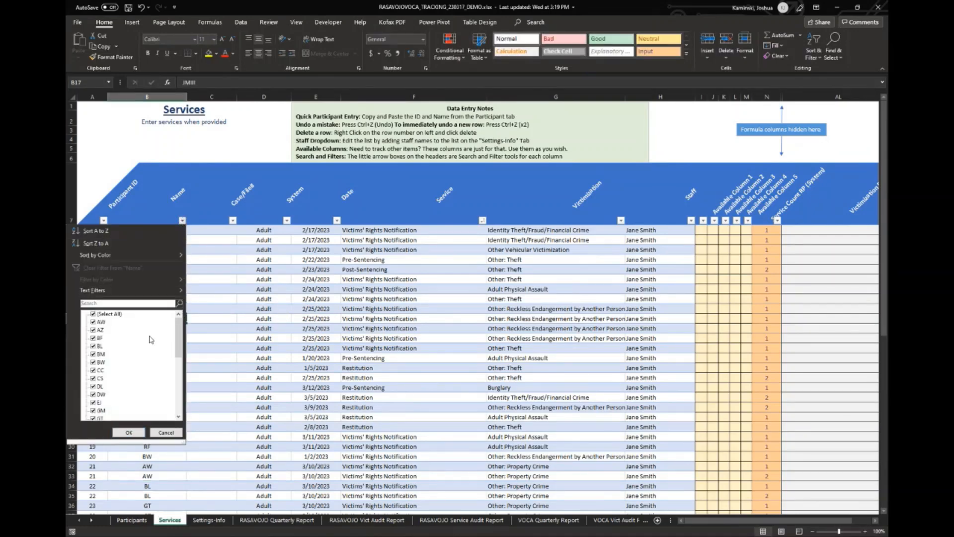
left_click(110, 301)
type("BL")
left_click(129, 432)
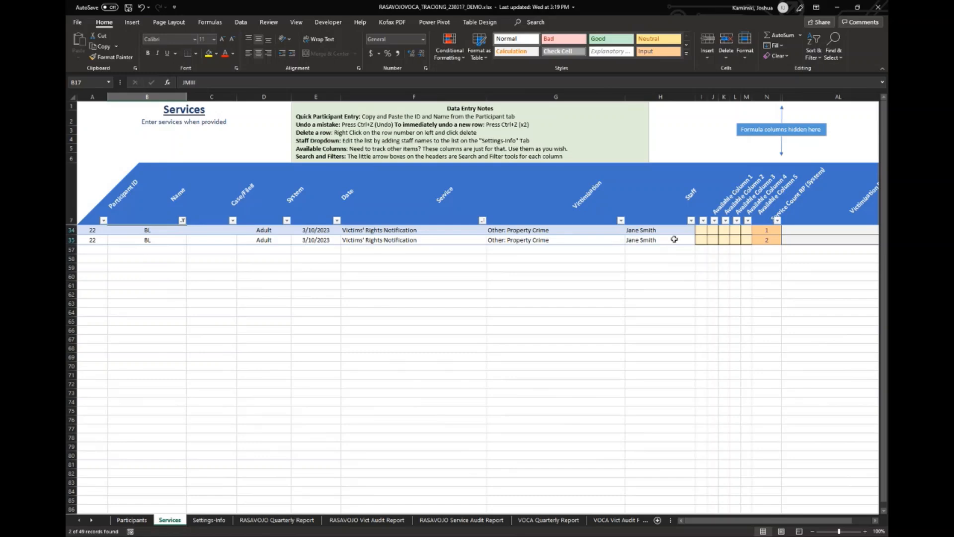
Step: Clear all filters from the Services table
left_click(182, 221)
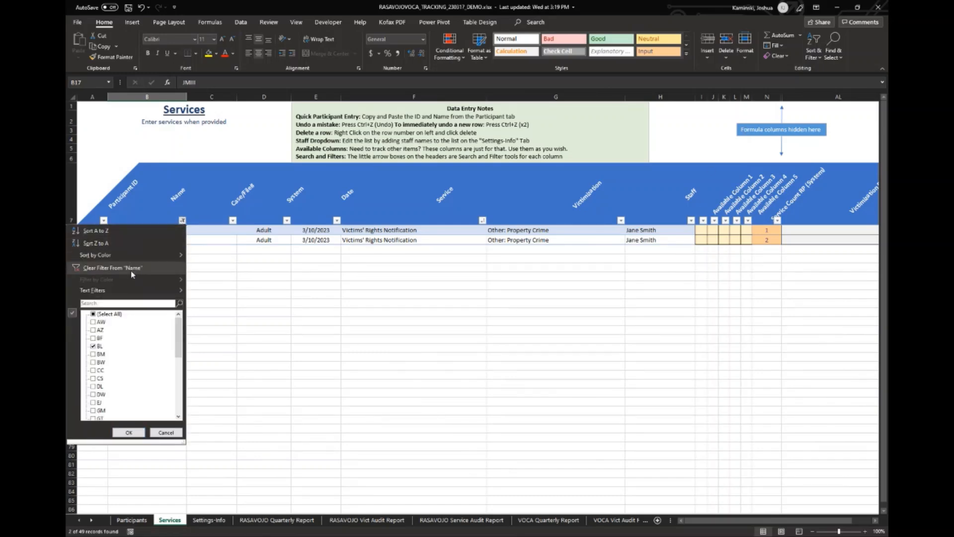
left_click(819, 55)
left_click(815, 55)
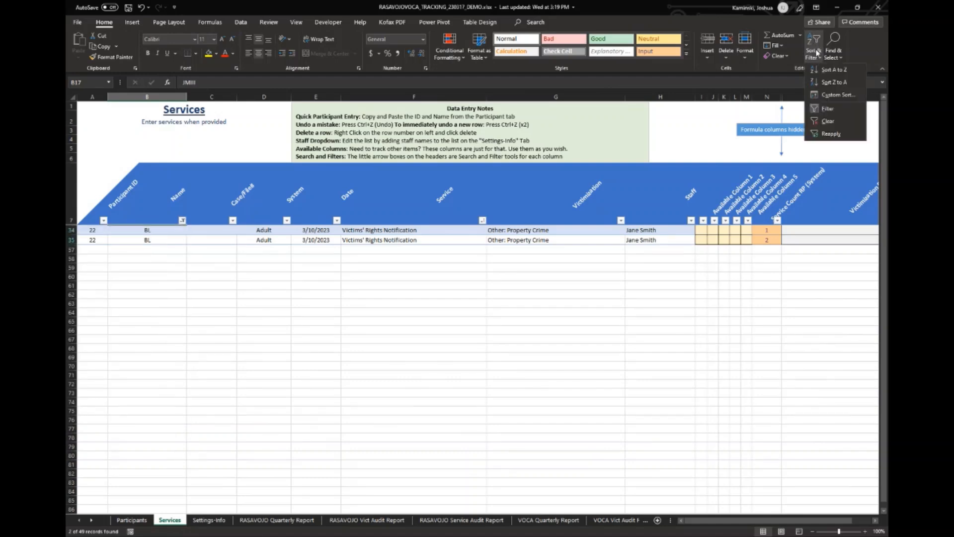
left_click(833, 123)
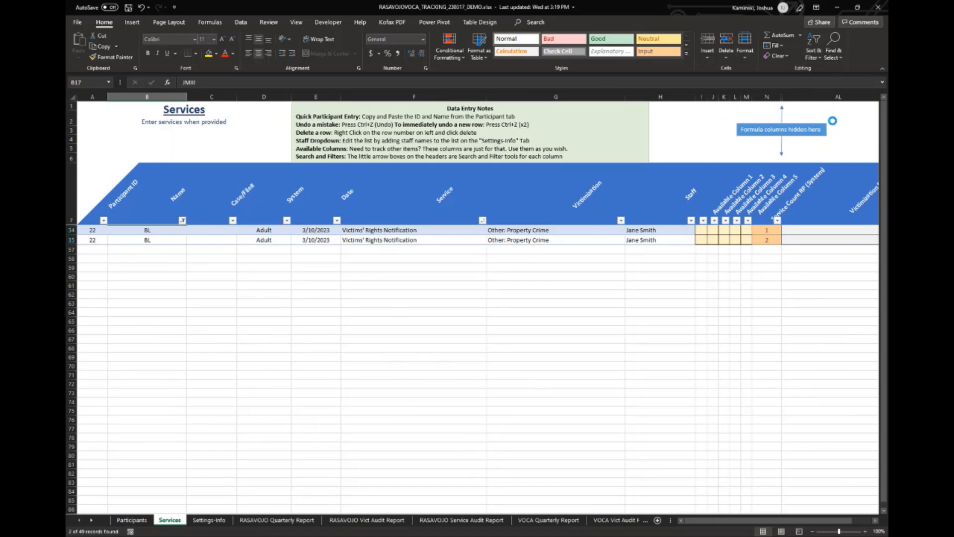
left_click(254, 330)
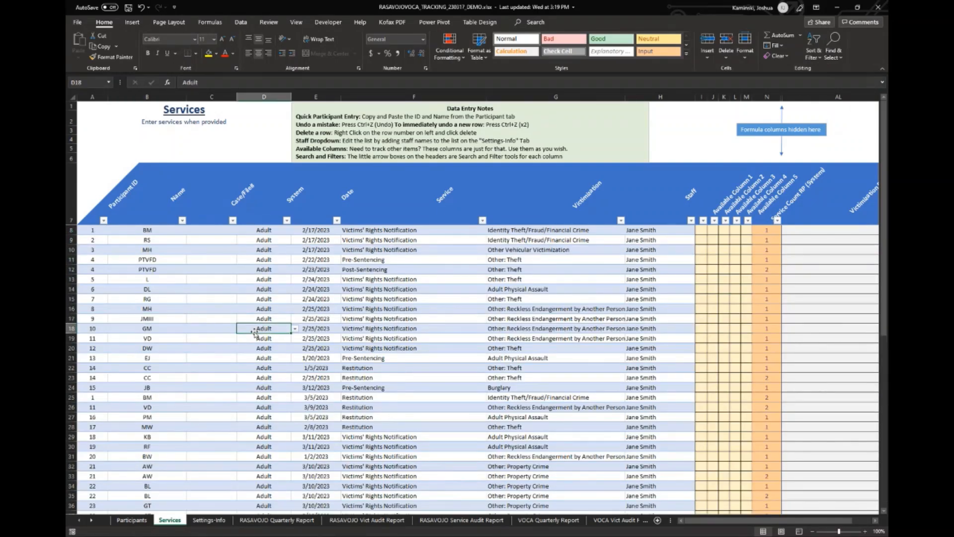
Step: Look through the service entries and view the Date column's filter options without applying one
scroll(259, 338, "down", 8)
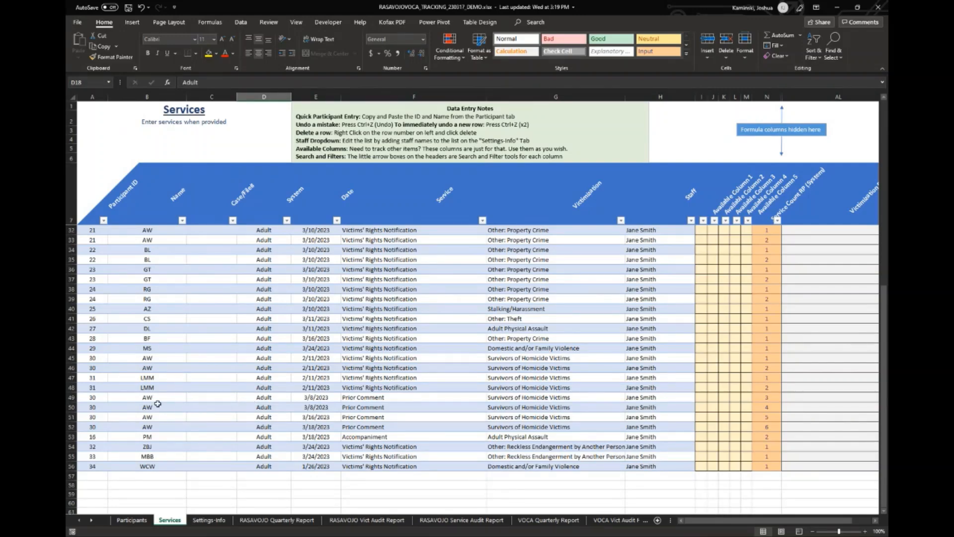
scroll(158, 403, "up", 8)
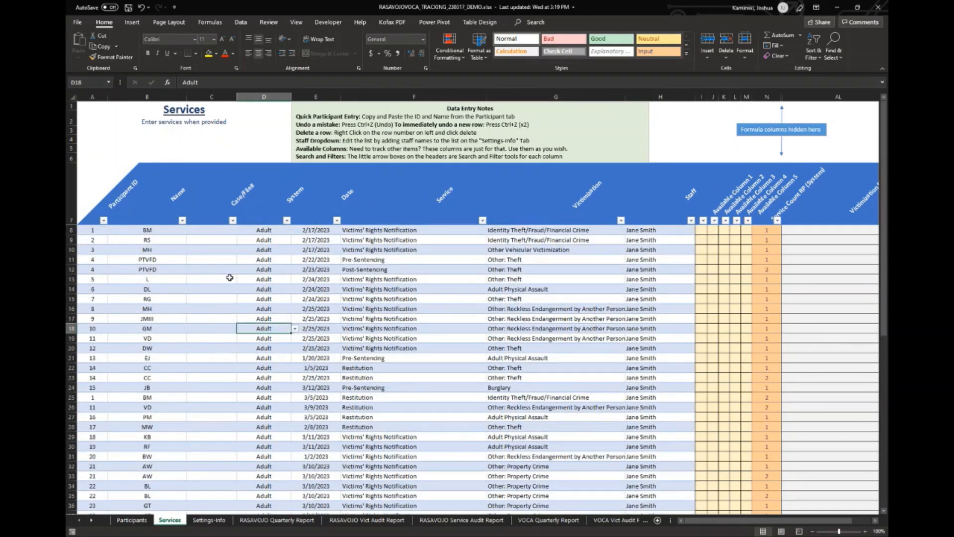
left_click(337, 221)
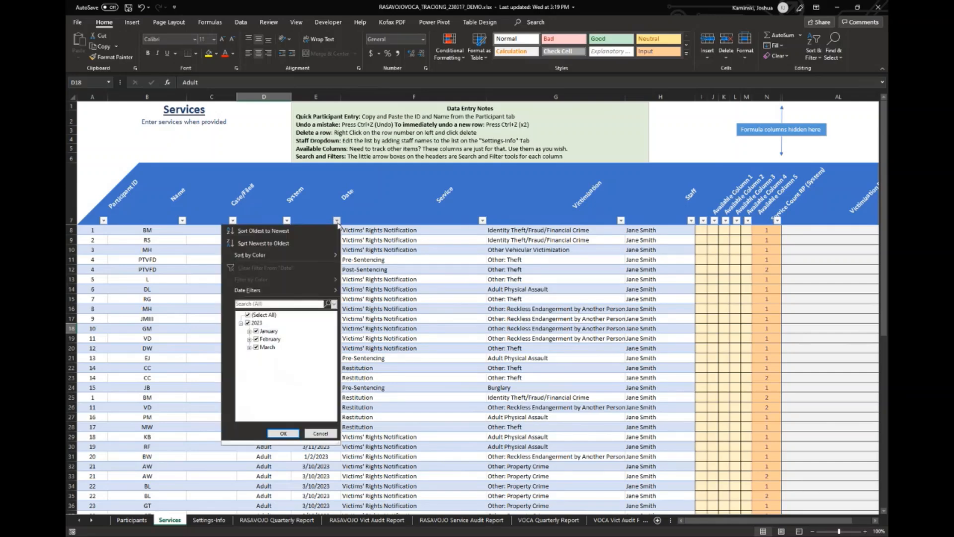
mouse_move(308, 260)
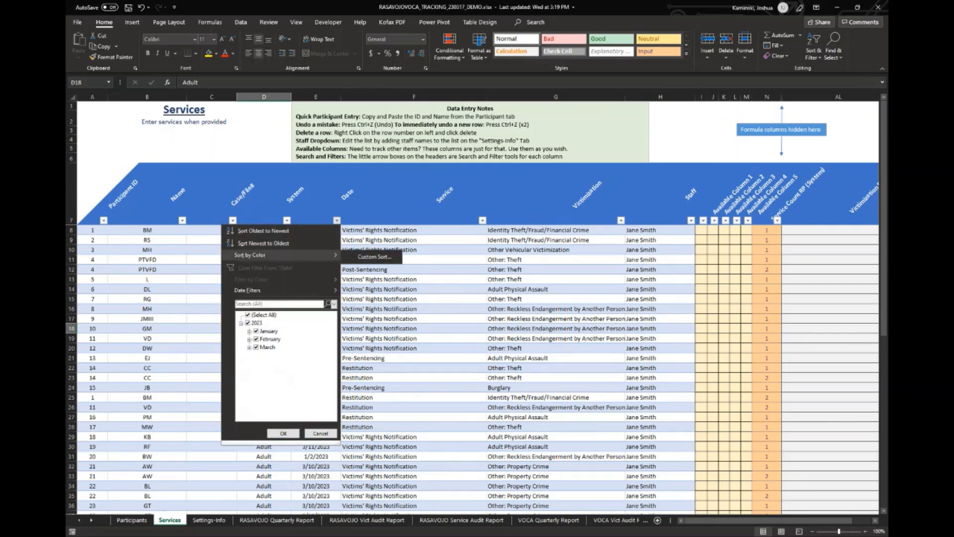
left_click(124, 207)
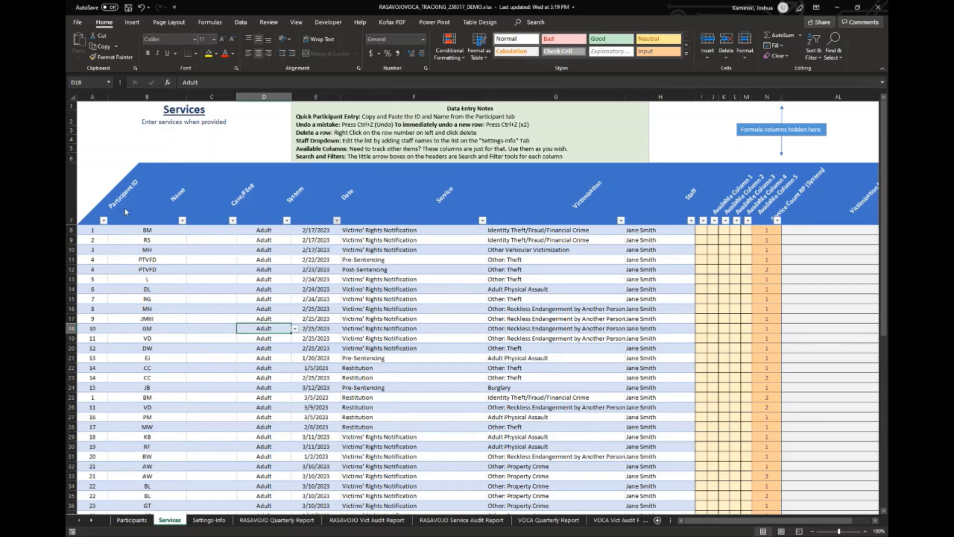
Step: Change the Participant ID of GM in row 16 of the Participants sheet to the already used ID 30
left_click(130, 519)
scroll(99, 325, "down", 8)
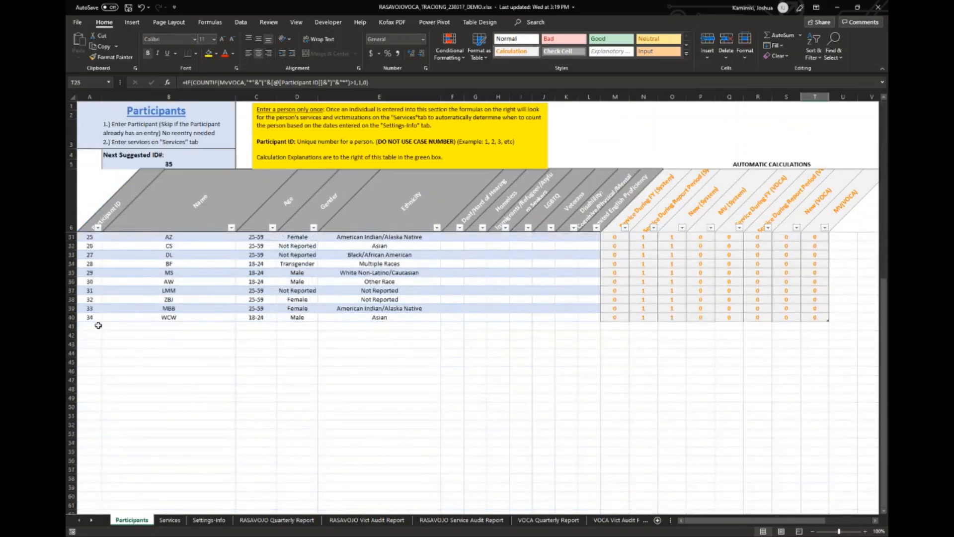
scroll(98, 318, "up", 7)
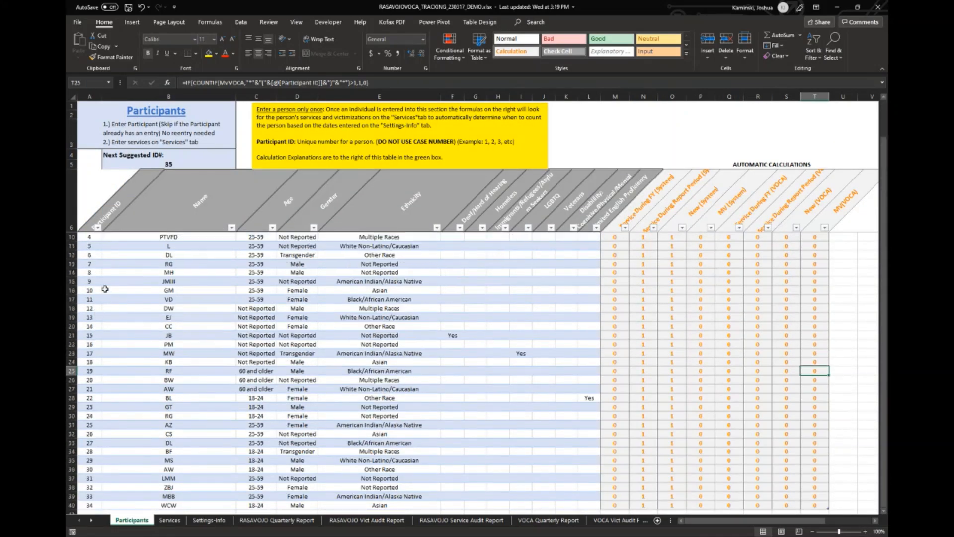
left_click(93, 290)
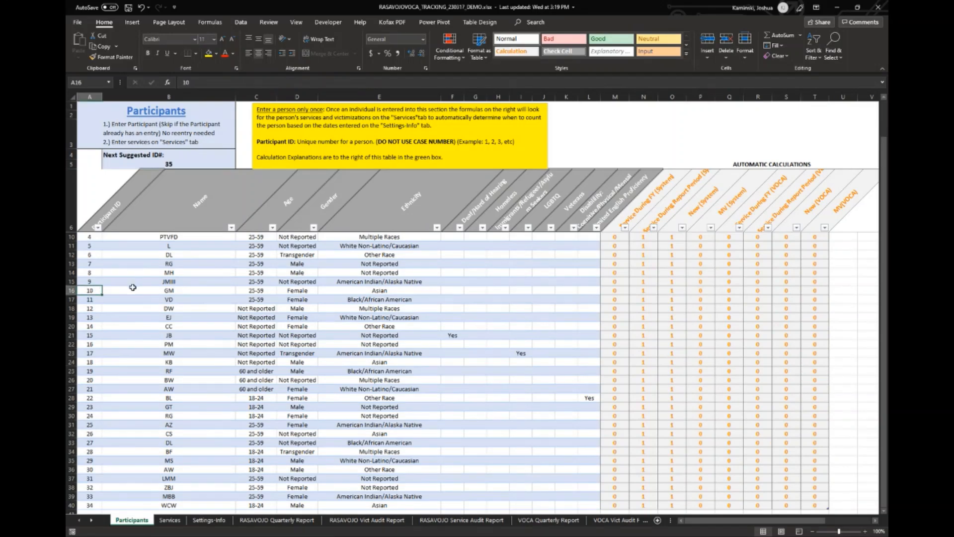
type("30")
key("Return")
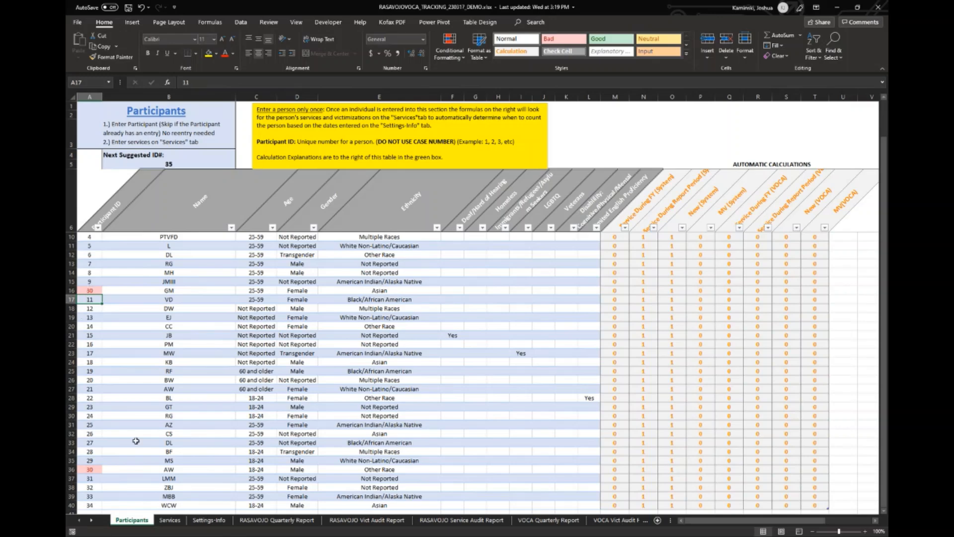
Step: Filter the Participant ID column by color to show only the highlighted duplicate IDs
scroll(149, 412, "up", 1)
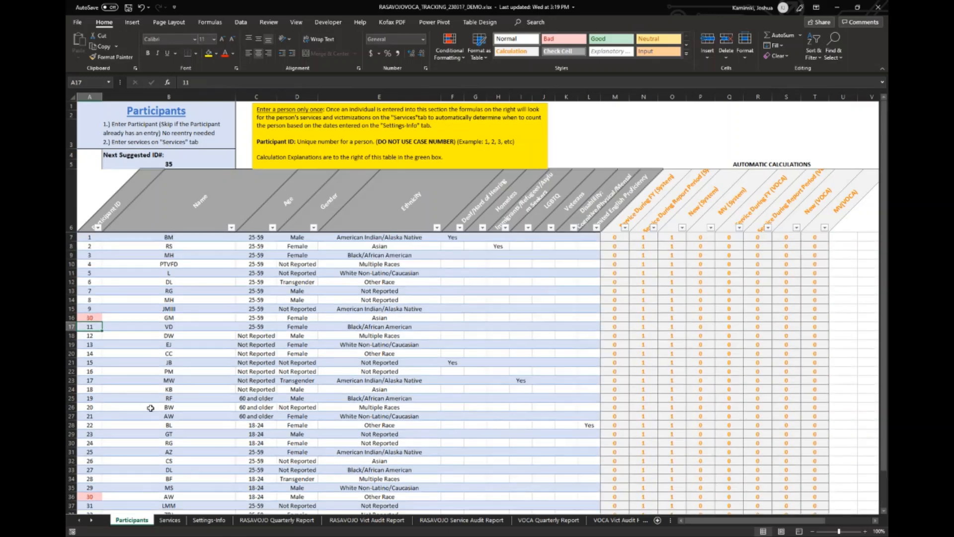
left_click(99, 227)
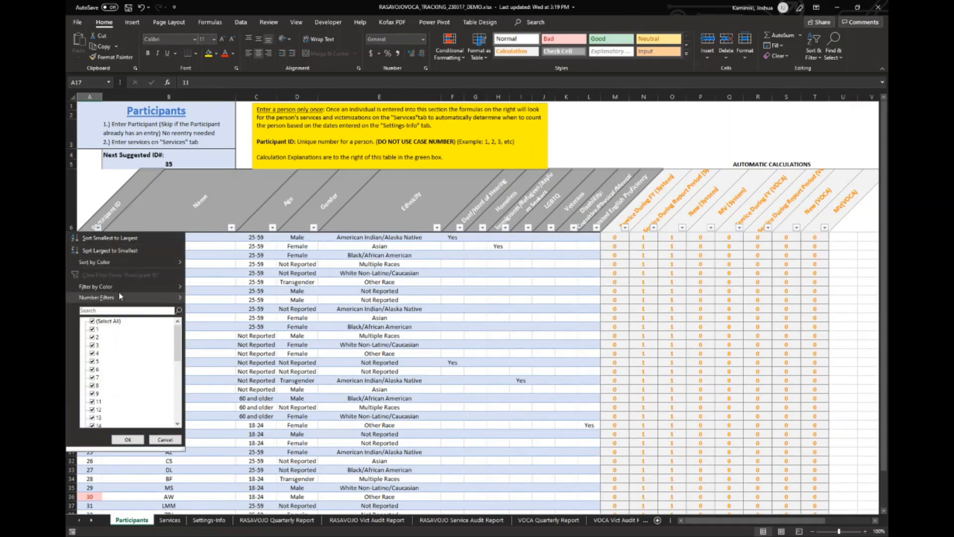
mouse_move(118, 287)
left_click(204, 298)
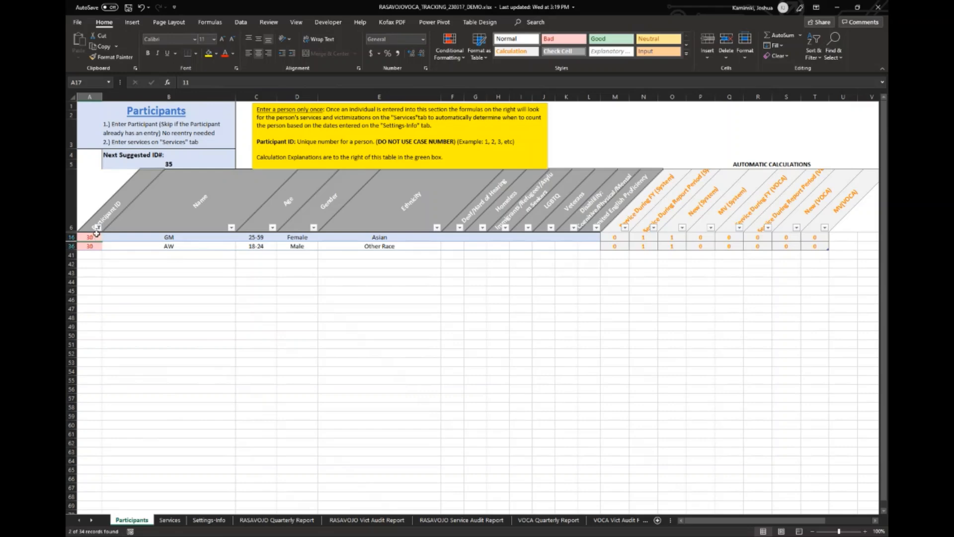
Step: Clear the Participant ID filter and set GM's ID in row 16 back to 10
left_click(98, 228)
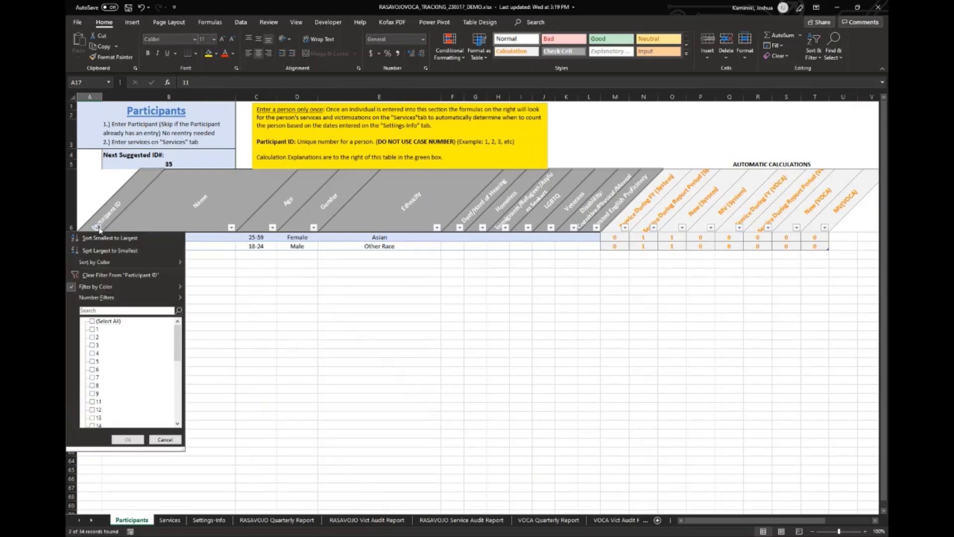
left_click(124, 276)
left_click(90, 318)
type("10")
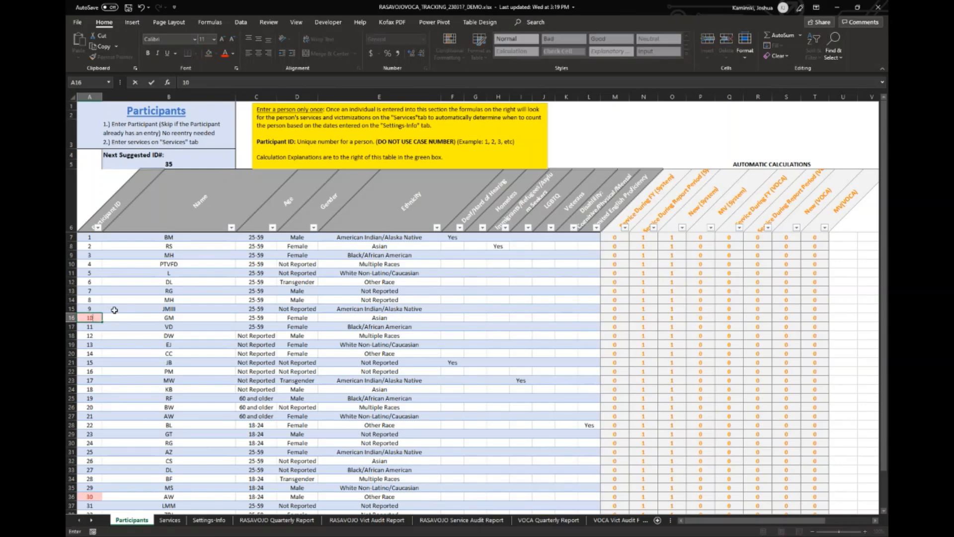
key("Return")
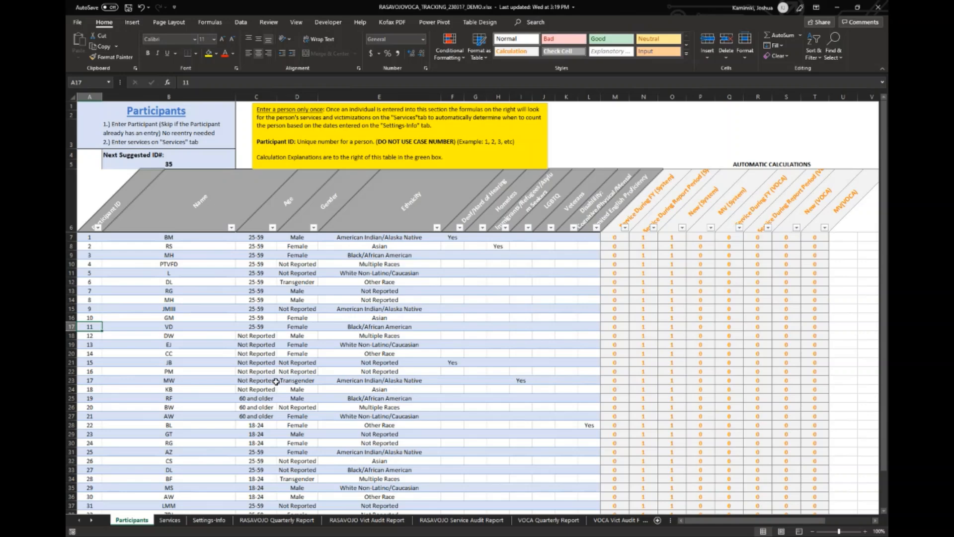
Step: Check the Case/File# and Date column filters on the Services sheet without applying any, and review the entries down to the last row
left_click(174, 522)
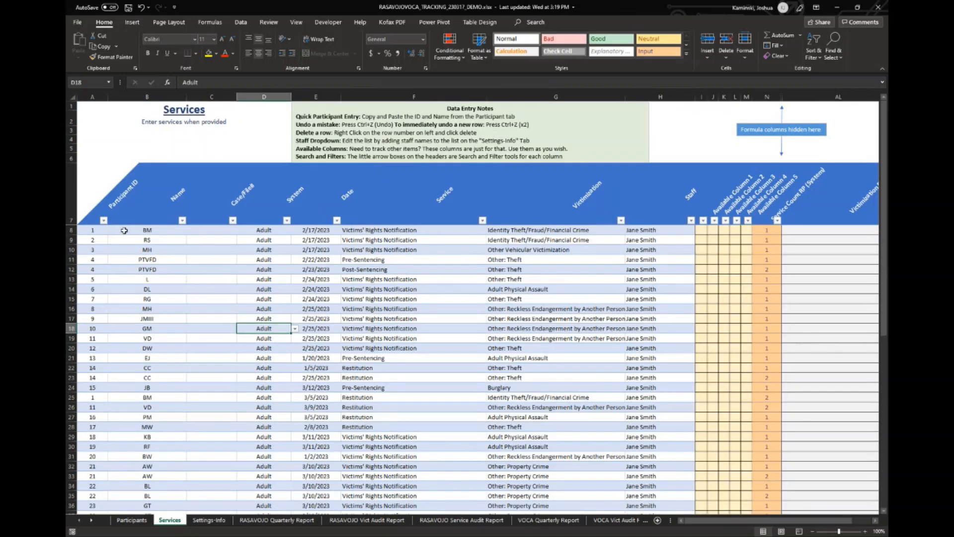
left_click(232, 220)
left_click(233, 220)
left_click(337, 221)
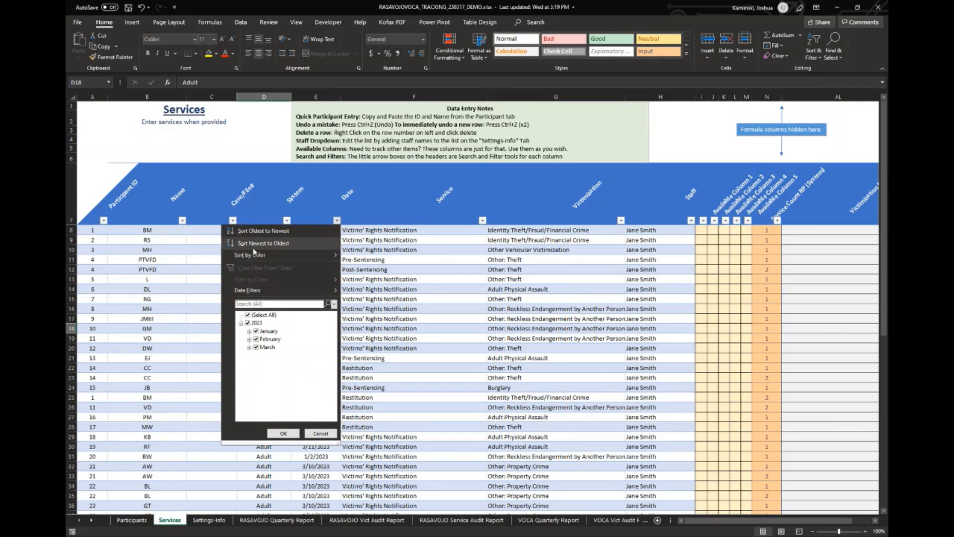
left_click(320, 433)
scroll(435, 306, "down", 9)
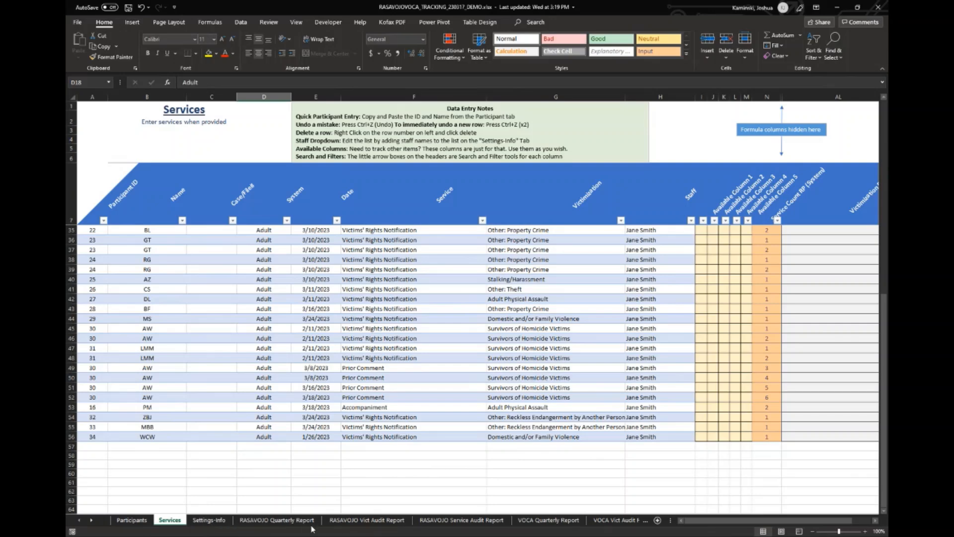
Step: View the RASAVOJO Quarterly Report, and examine the reporting period and year start date fields on the Settings-Info sheet
left_click(277, 520)
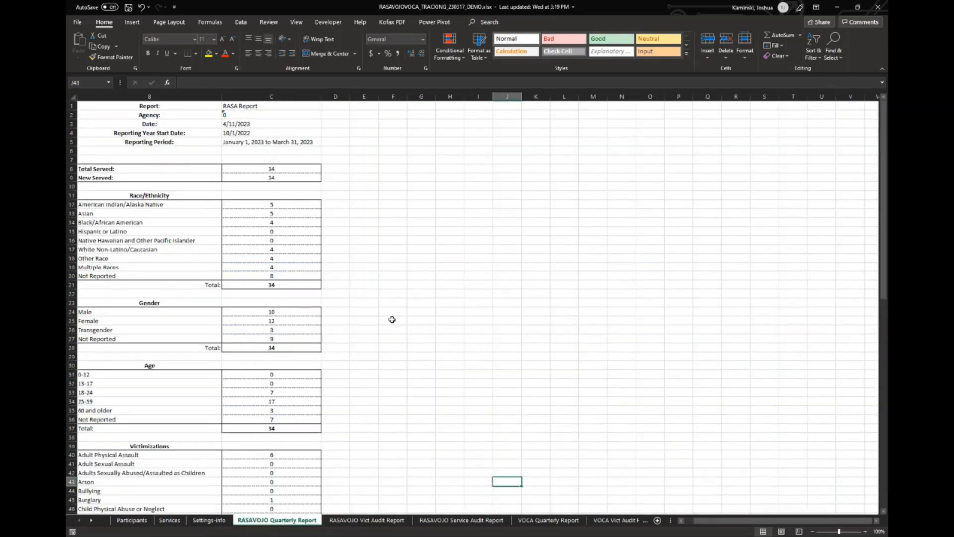
left_click(205, 519)
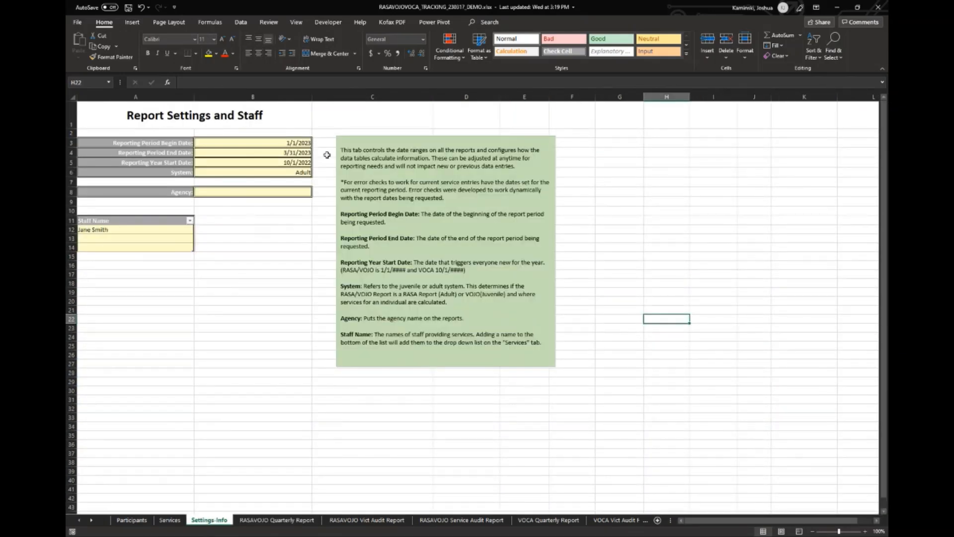
double_click(294, 144)
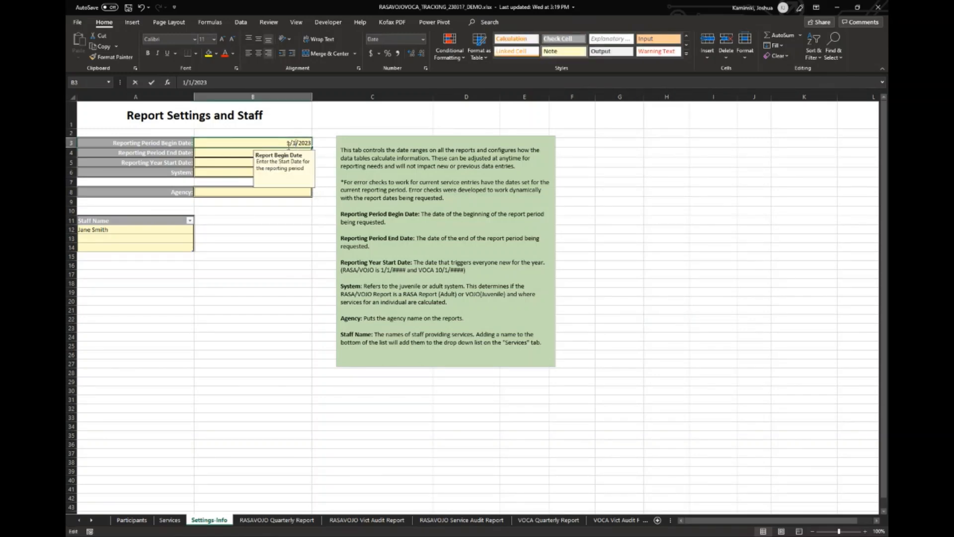
left_click(239, 154)
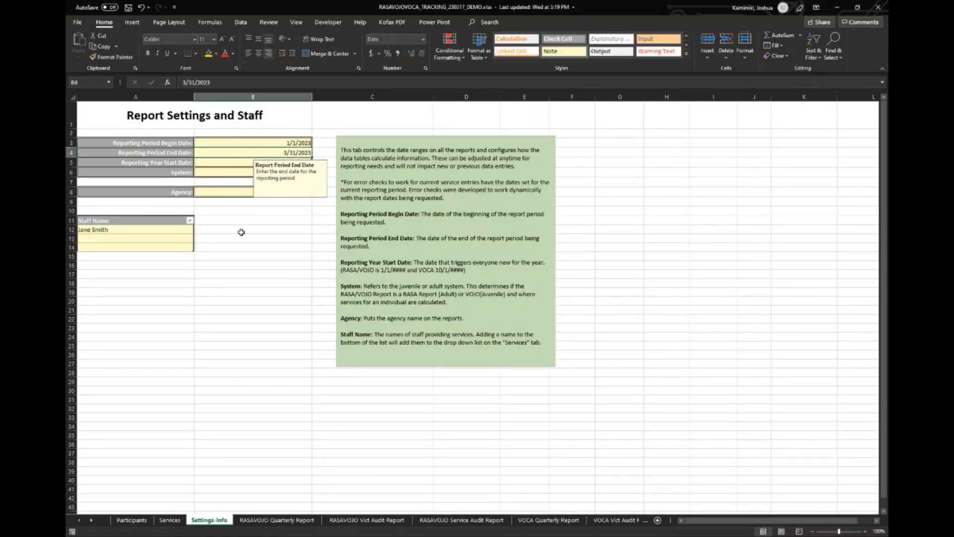
left_click(238, 246)
left_click(258, 160)
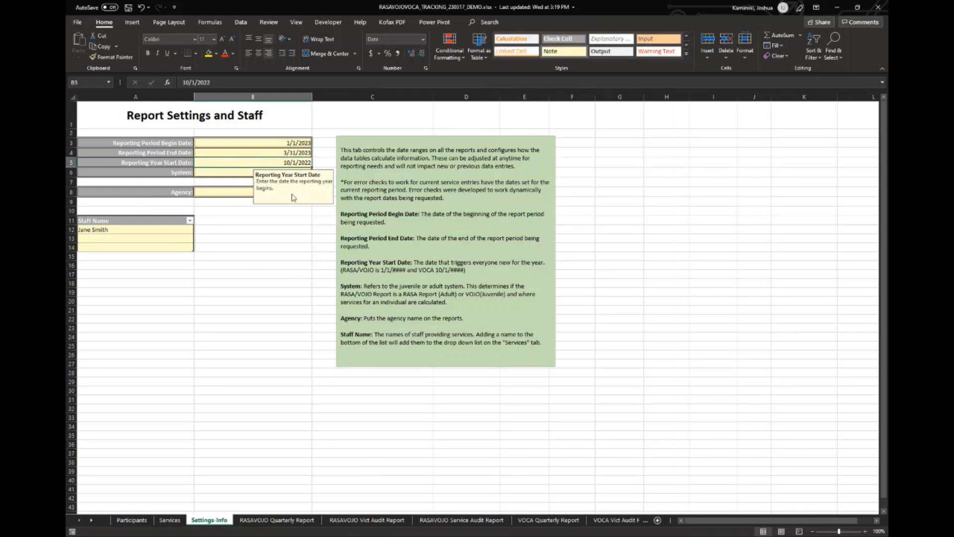
left_click(244, 274)
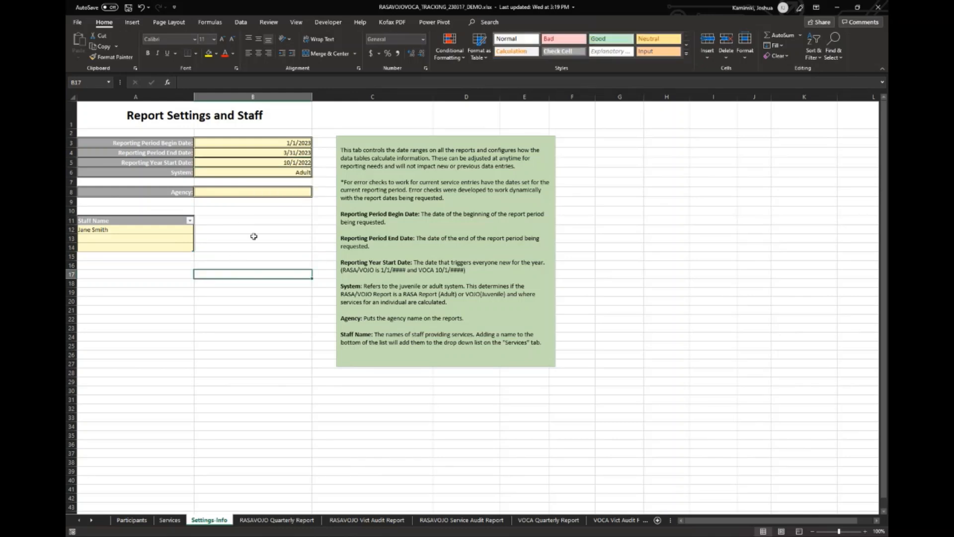
Step: Set the Reporting Year Start Date on the Settings-Info sheet to 1/1/2023
left_click(296, 162)
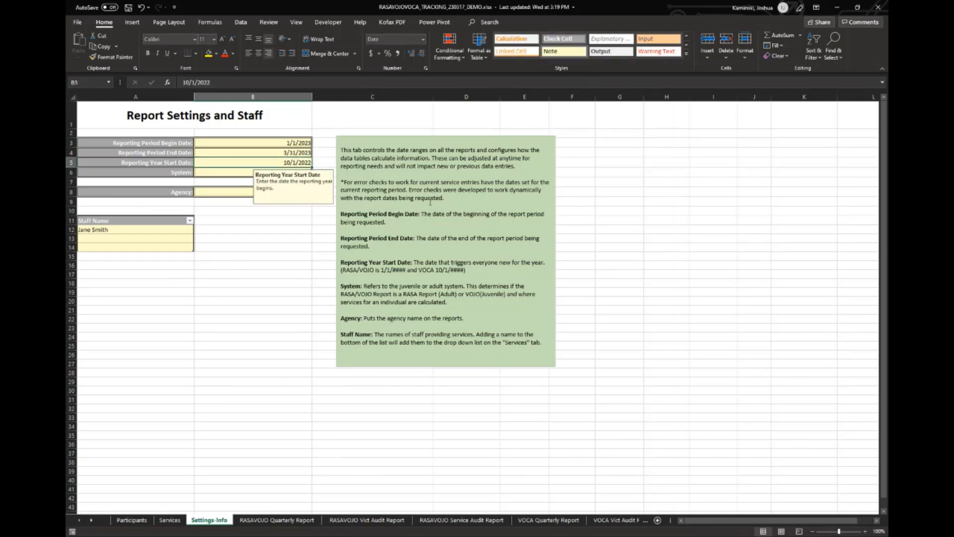
type("1/1")
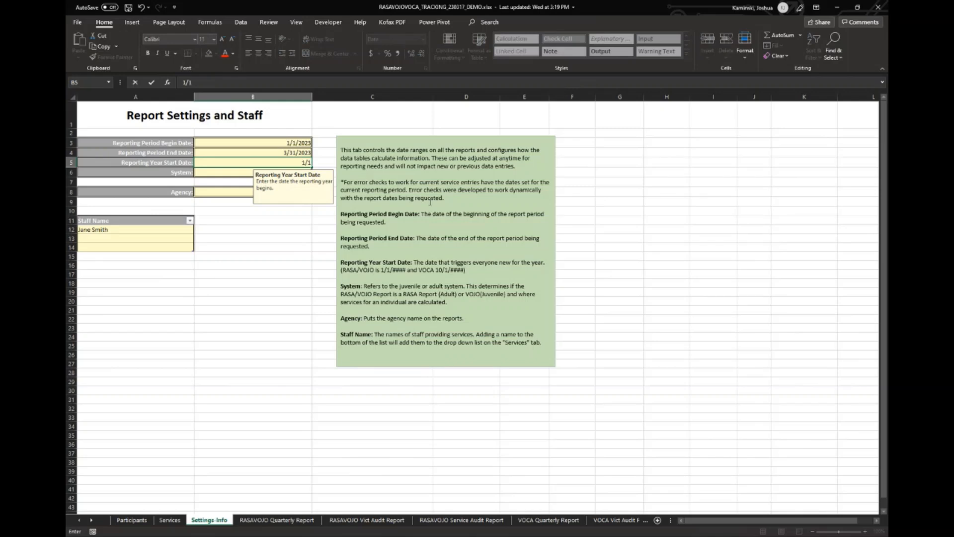
key("Return")
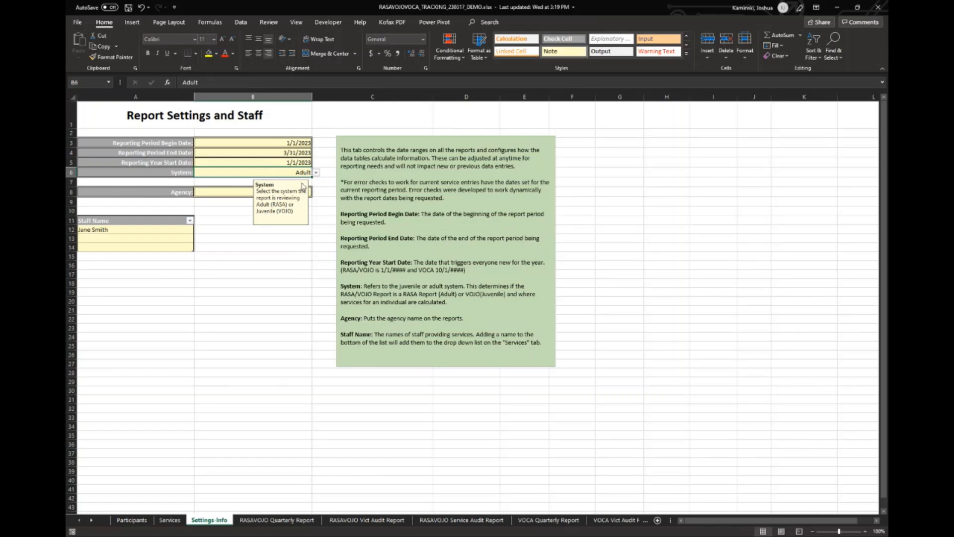
Step: Review the RASAVOJO Quarterly Report from its served totals through demographics, victimizations and special classifications to the services section
left_click(264, 522)
left_click(403, 293)
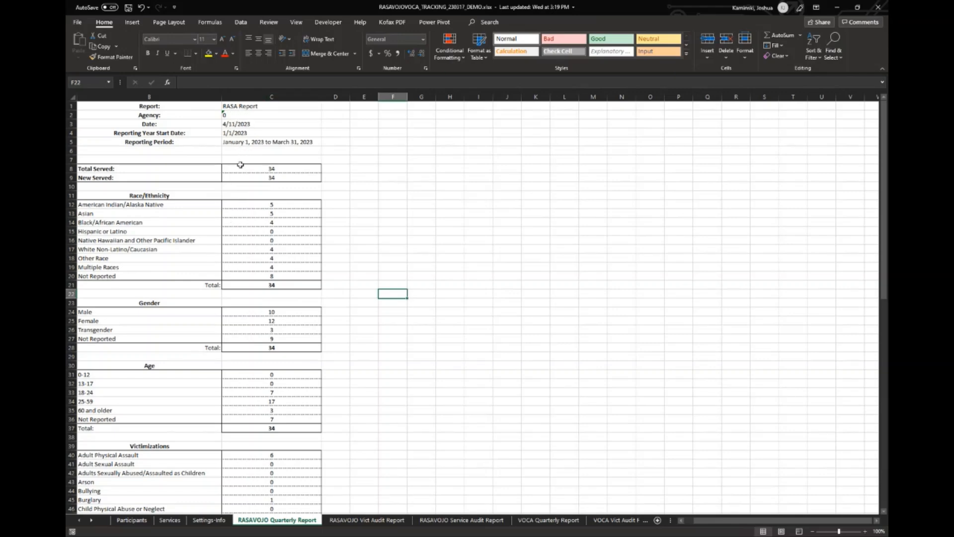
scroll(298, 229, "down", 1)
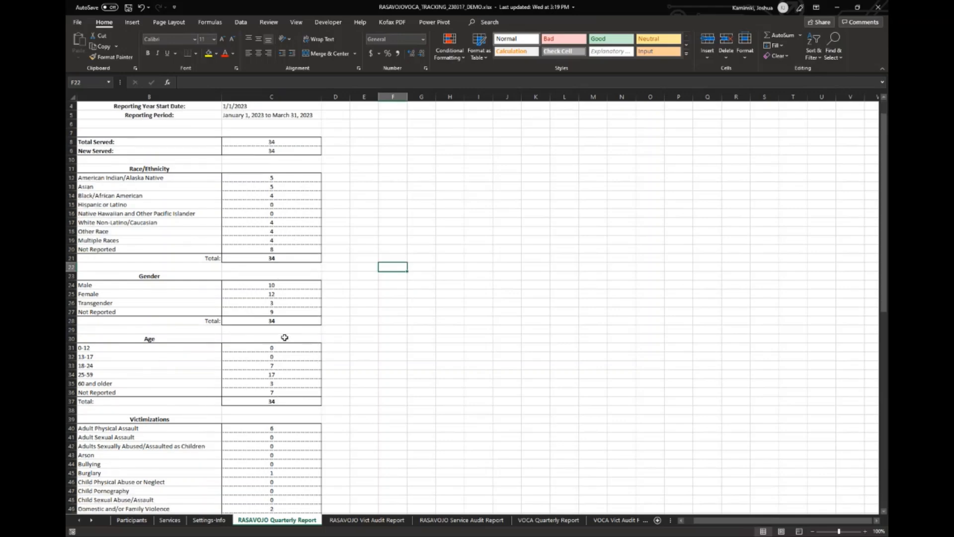
scroll(307, 329, "down", 14)
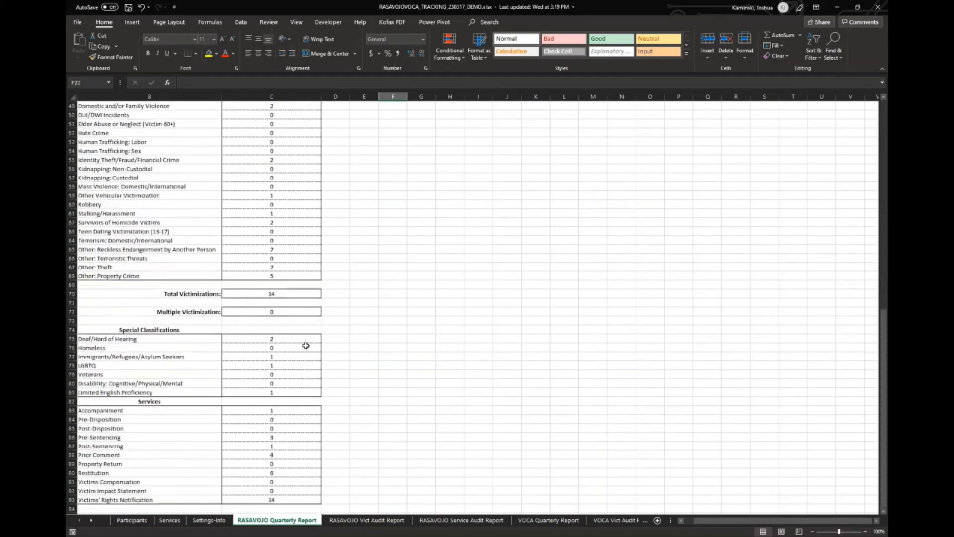
scroll(299, 345, "down", 3)
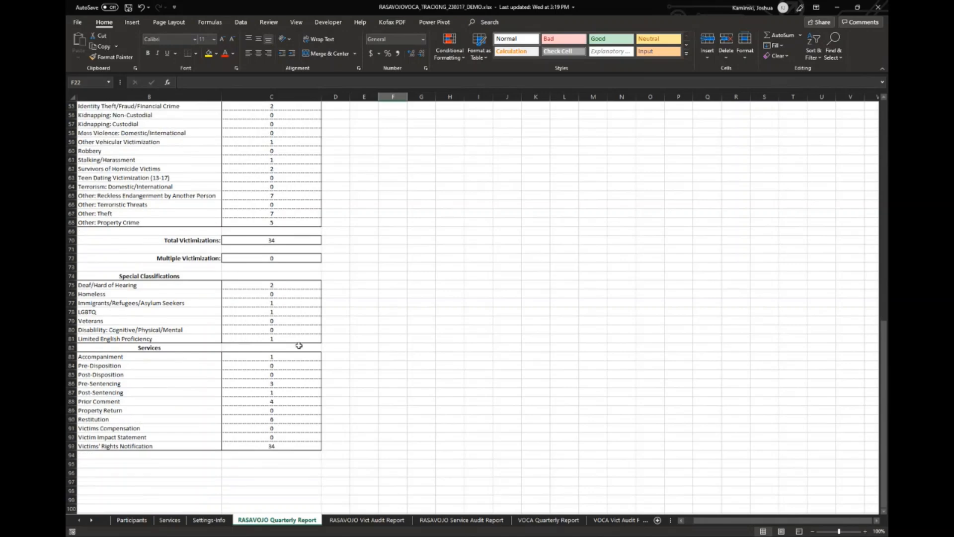
scroll(301, 440, "up", 12)
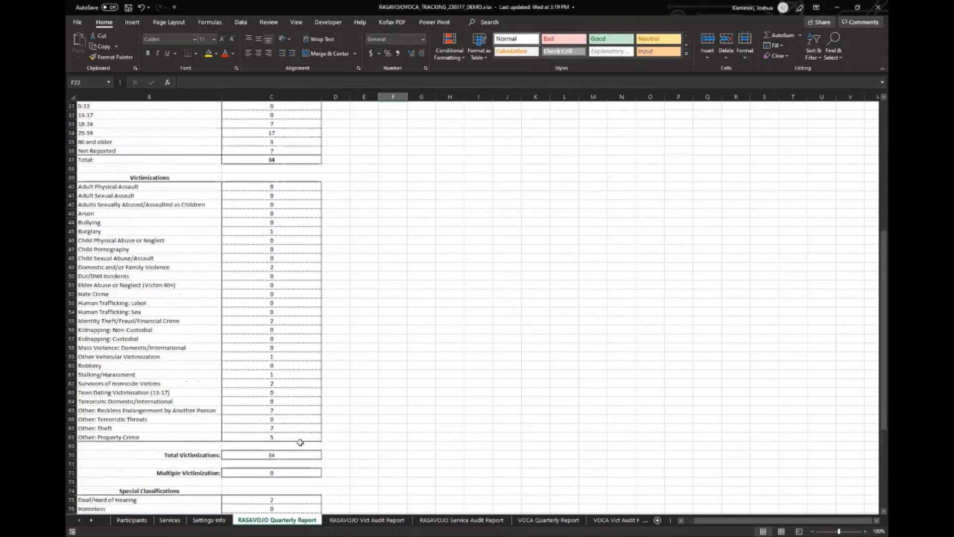
scroll(306, 431, "up", 6)
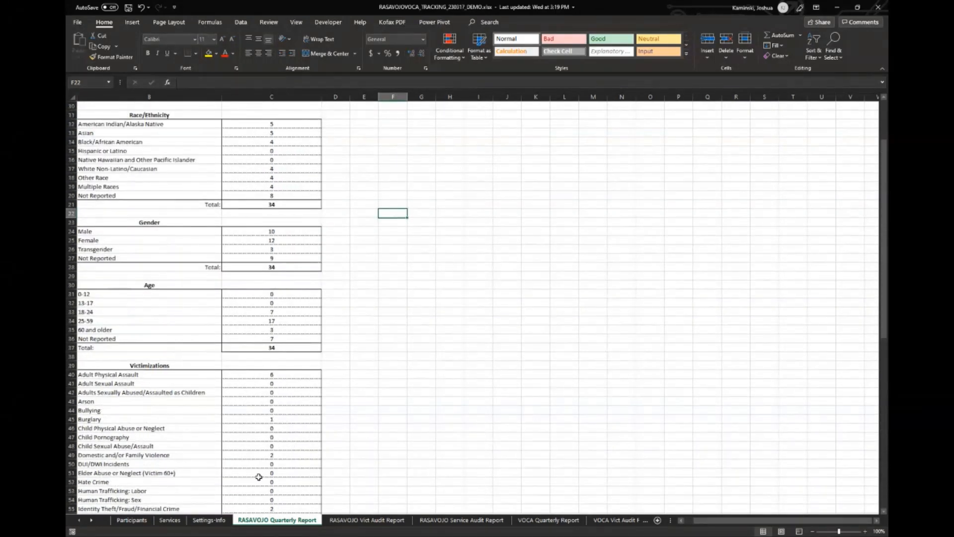
Step: Add a new entry in row 57 of the Services sheet with Participant ID 34 and name WCW
left_click(171, 520)
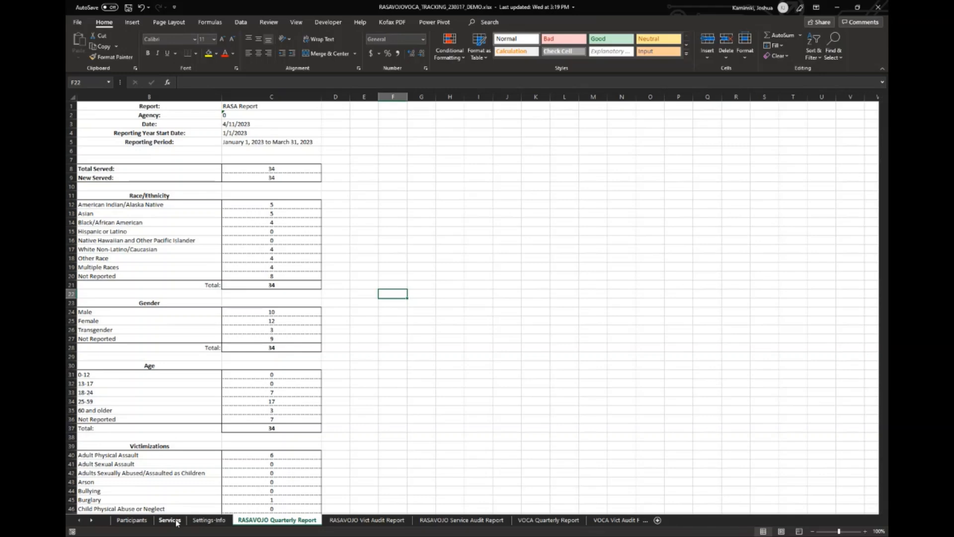
scroll(341, 390, "up", 9)
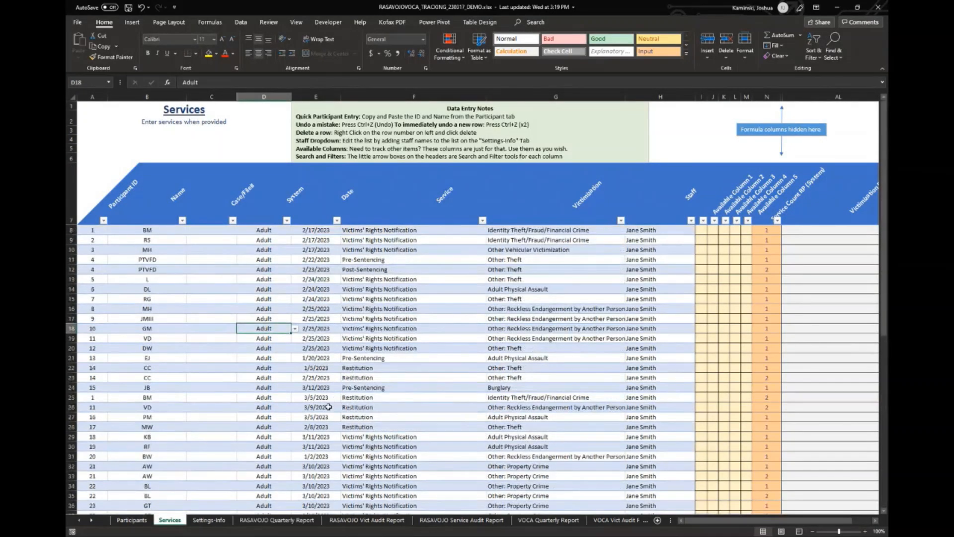
scroll(331, 397, "down", 9)
scroll(334, 362, "down", 7)
scroll(382, 288, "up", 5)
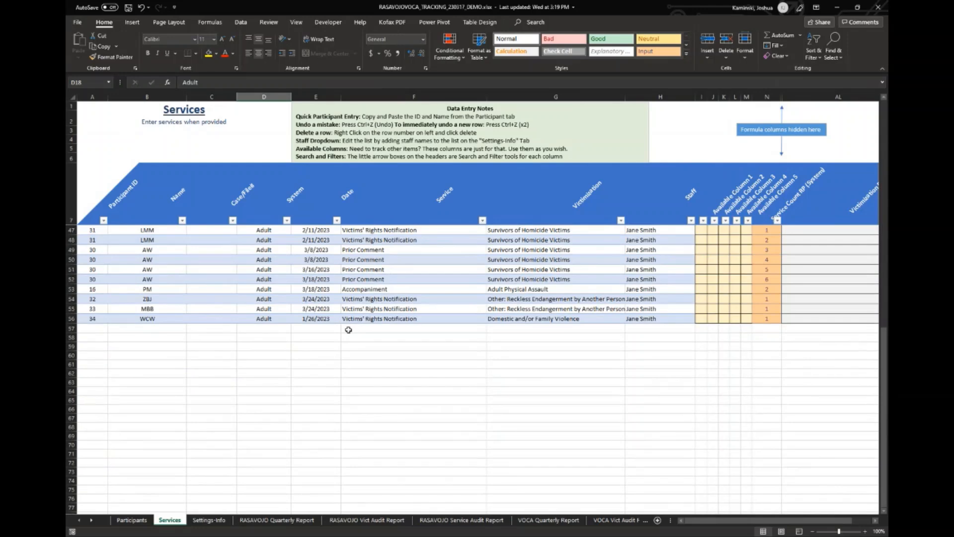
left_click(95, 384)
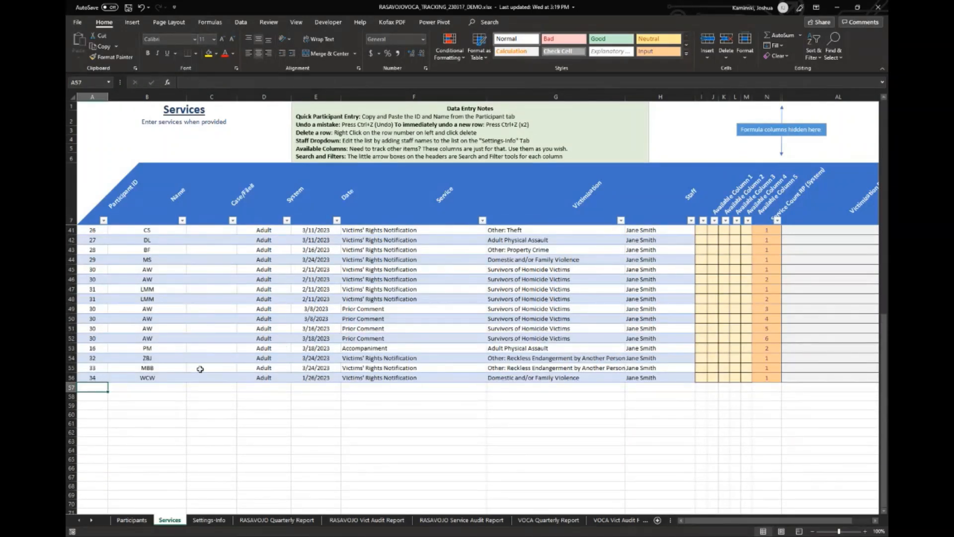
type("34")
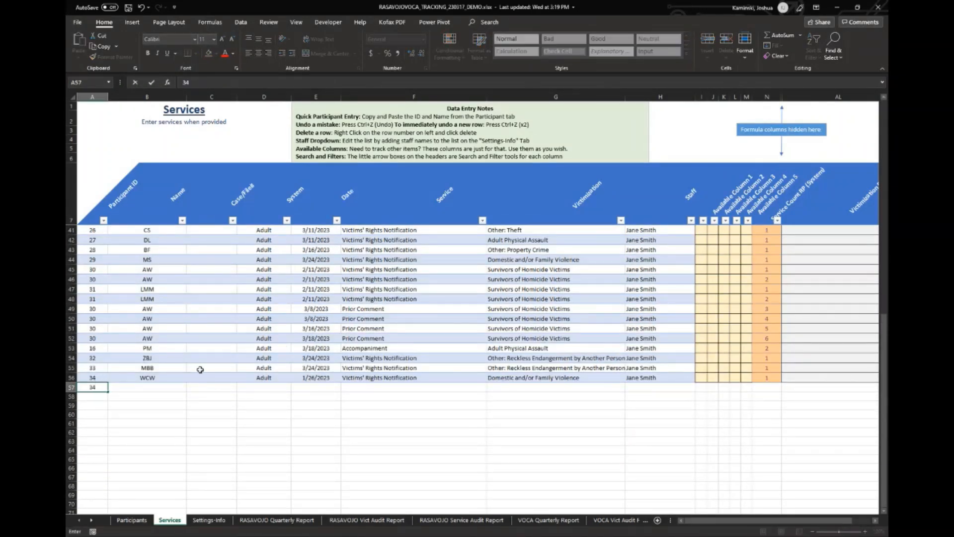
left_click(129, 387)
type("WCW")
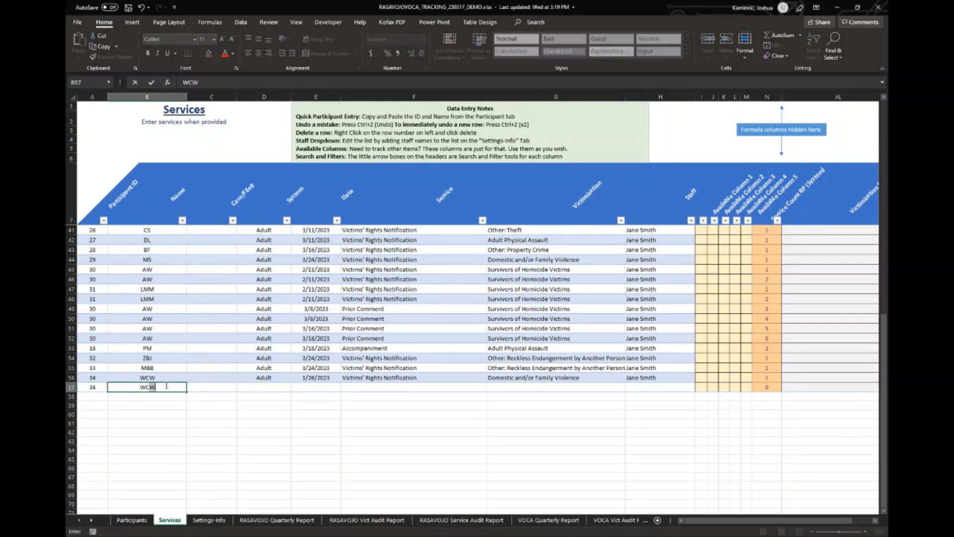
key("Tab")
Step: Set the system of the row 57 service entry to VOCA and its date to 1/26/23
left_click(271, 387)
left_click(295, 387)
left_click(286, 407)
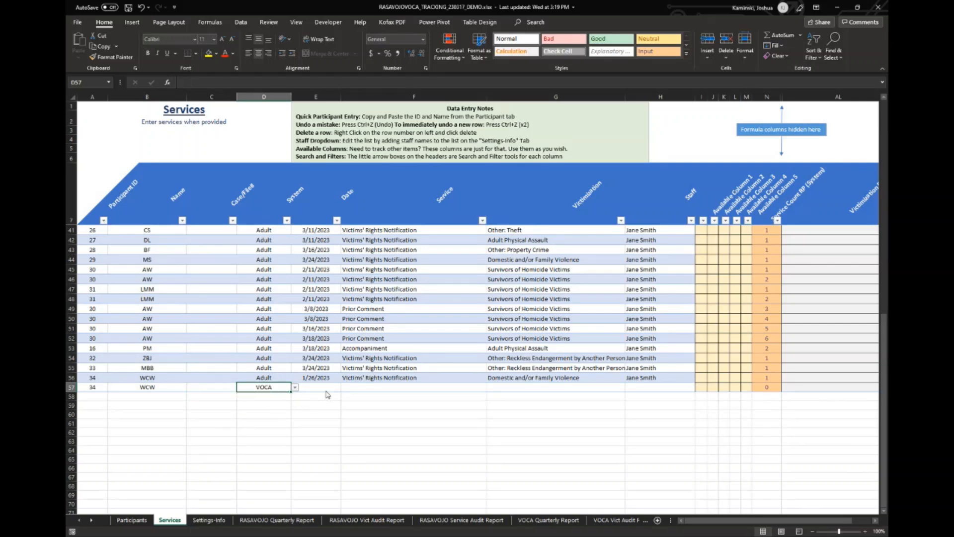
left_click(328, 388)
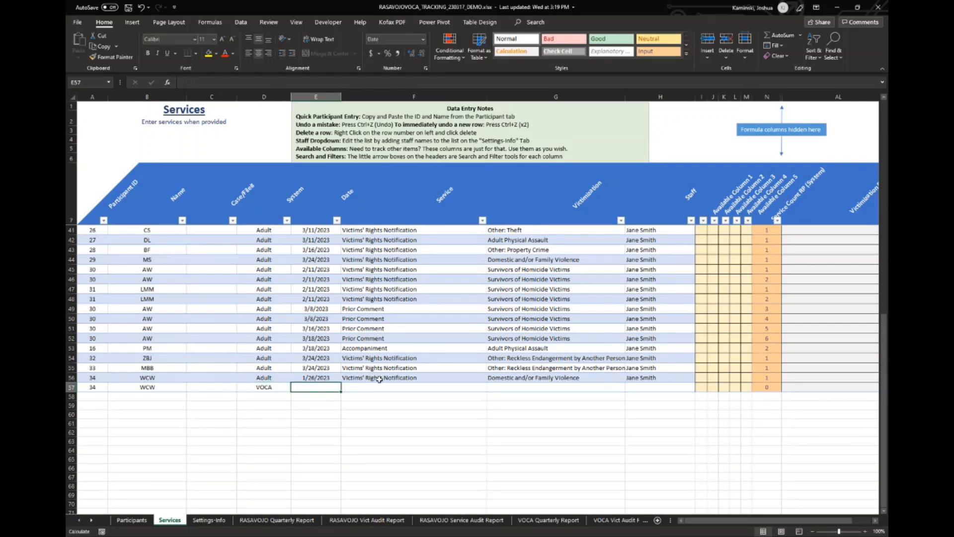
type("1/236")
key("BackSpace")
key("BackSpace")
type("6/23")
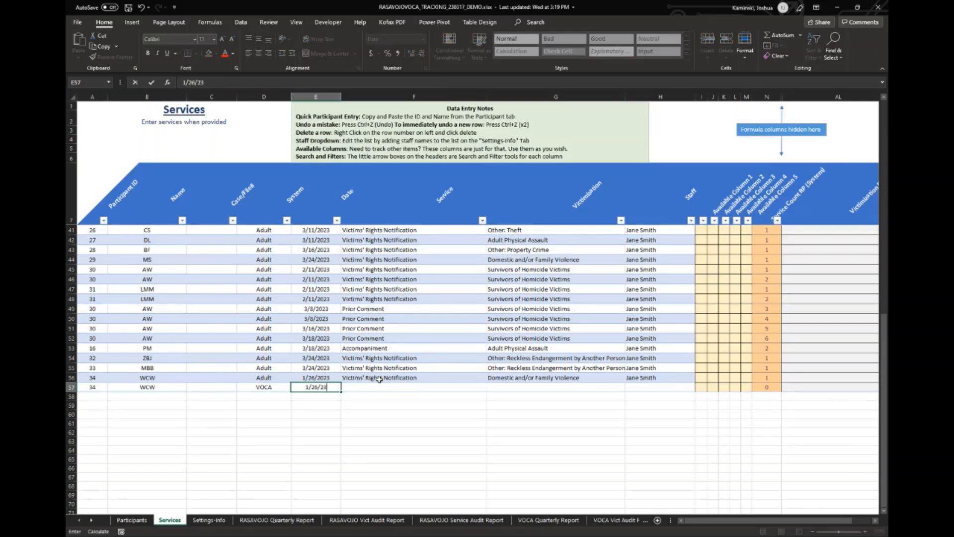
key("Tab")
Step: Set row 57's service to A1. Information about the Criminal Justice Process and its victimization to Domestic and/or Family Violence
left_click(490, 387)
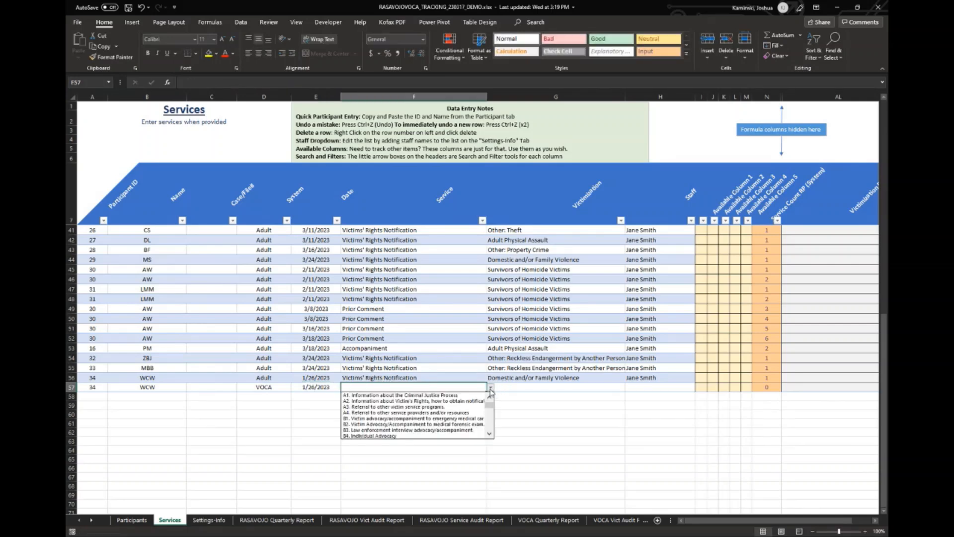
left_click(465, 396)
left_click(555, 386)
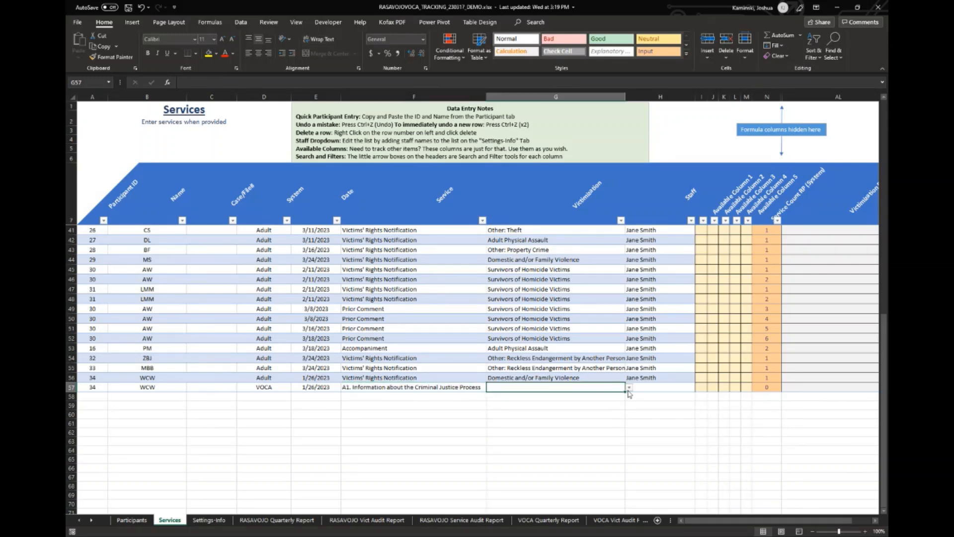
left_click(629, 388)
scroll(608, 434, "down", 2)
left_click(597, 424)
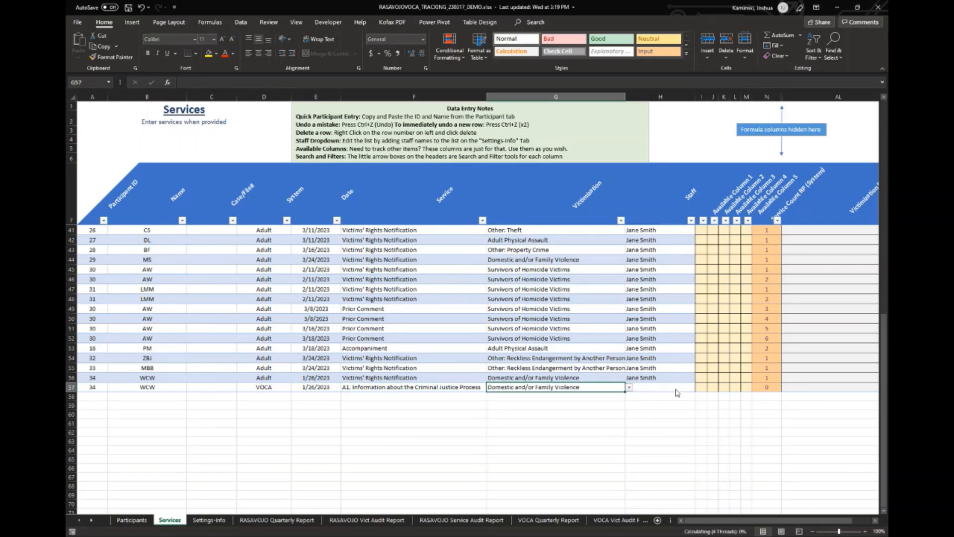
Step: Assign the listed staff member to the VOCA service entry in row 57
left_click(685, 388)
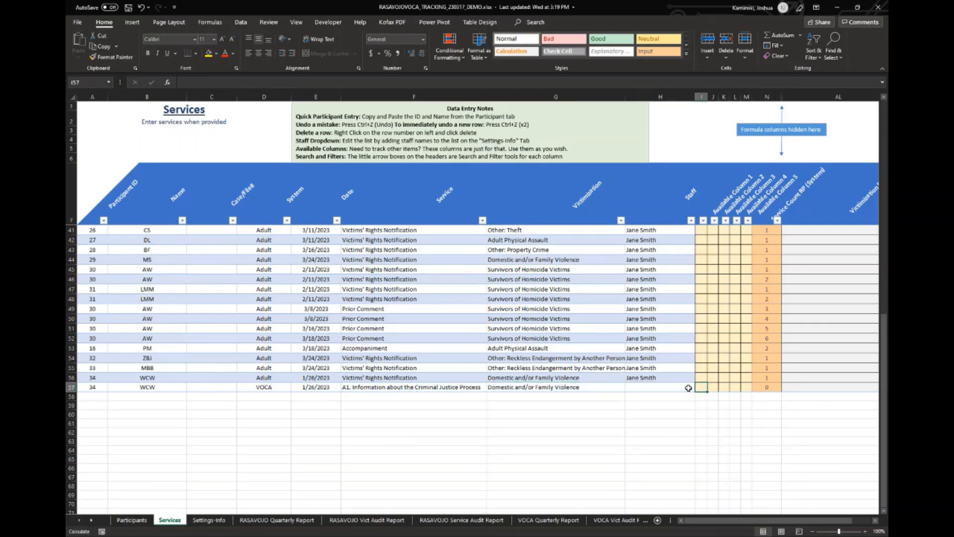
left_click(699, 387)
left_click(682, 399)
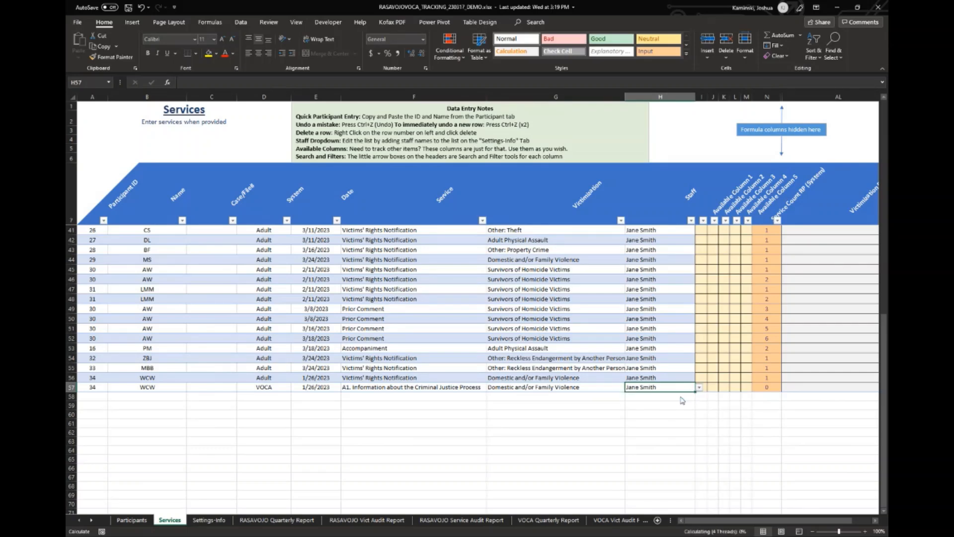
left_click(476, 381)
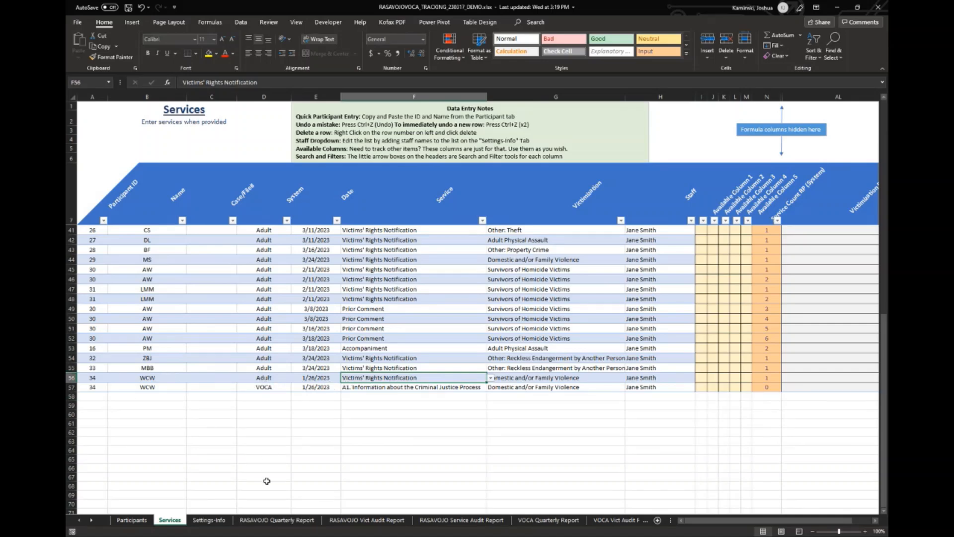
Step: On the Settings-Info sheet, set the Reporting Year Start Date to 10/1/23 and the System to VOCA
left_click(208, 519)
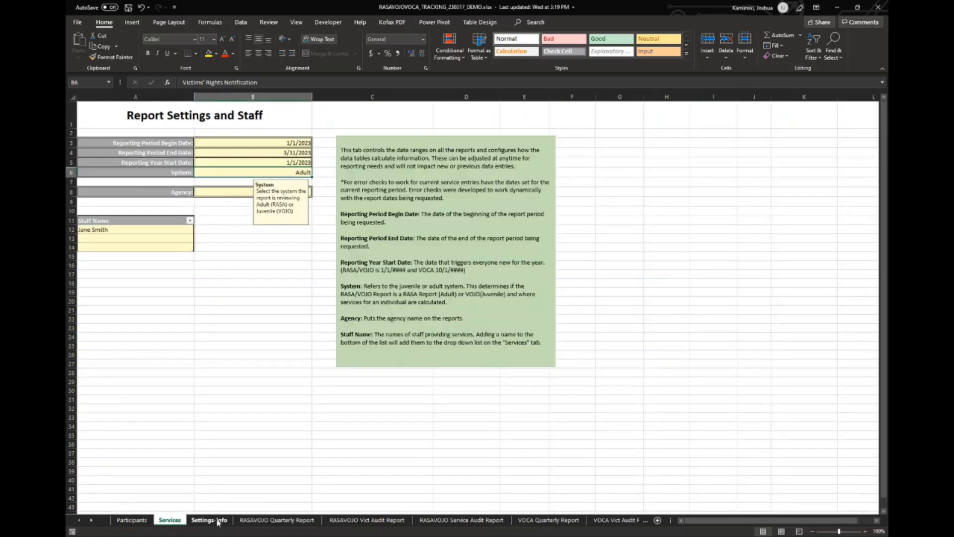
left_click(303, 163)
type("10")
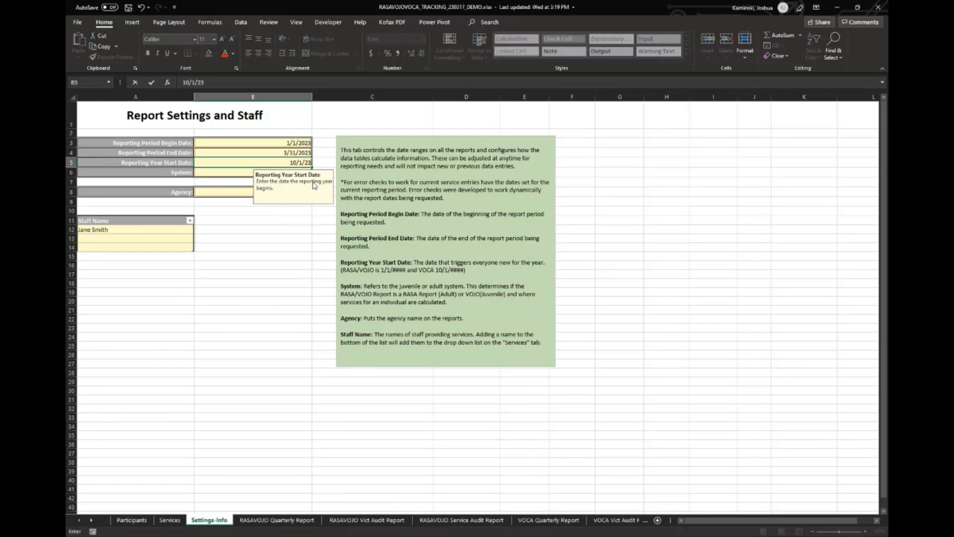
key("Return")
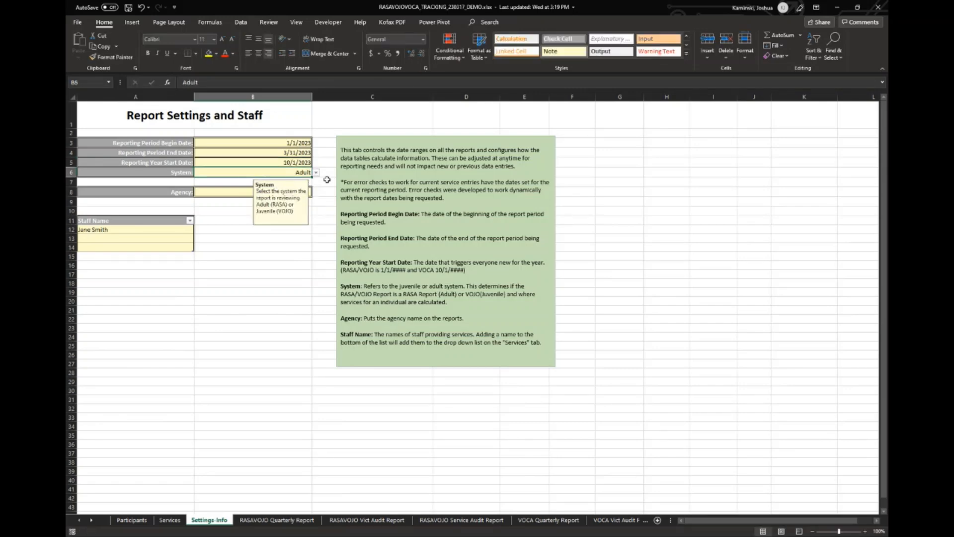
left_click(315, 172)
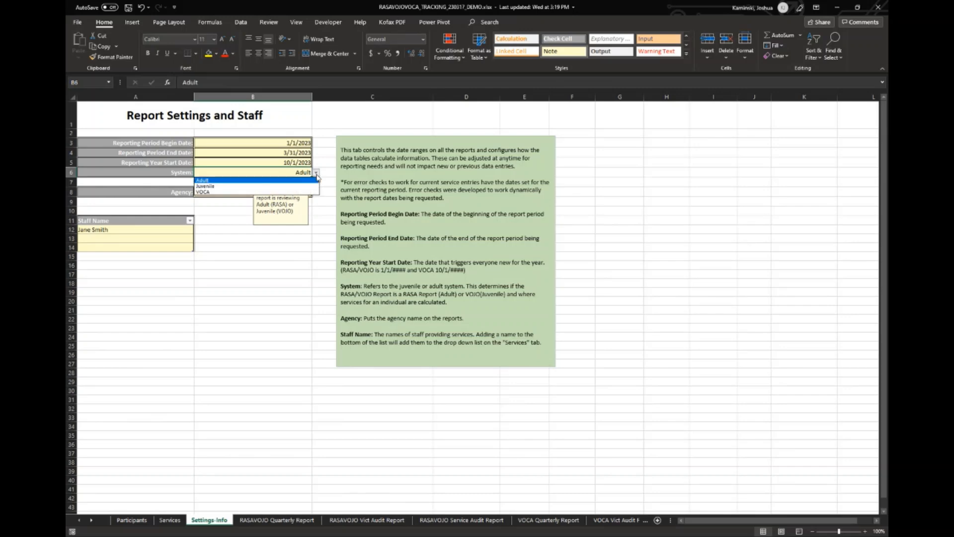
left_click(232, 192)
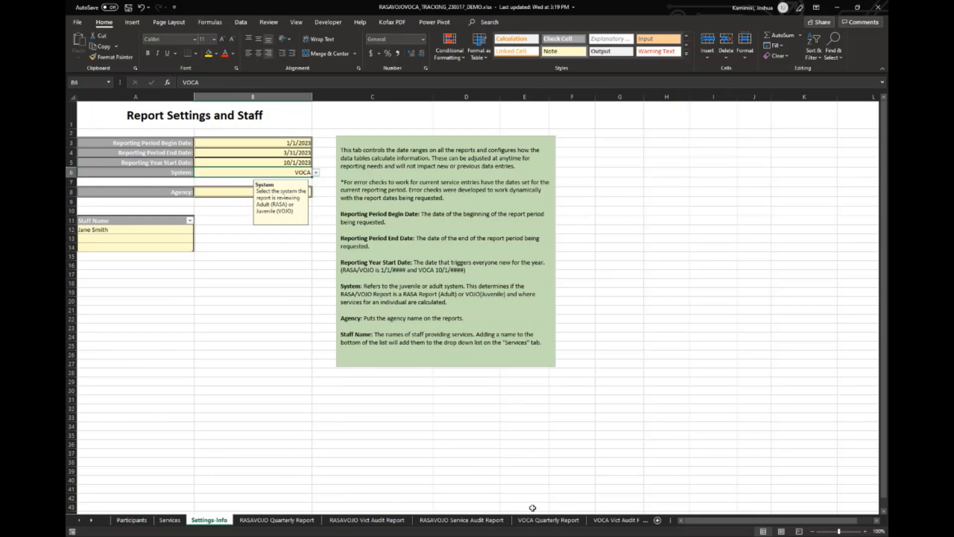
Step: Examine the VOCA Quarterly Report's served totals, demographics, victimizations and service categories, and return to its beginning
left_click_drag(670, 519, 792, 520)
left_click(556, 520)
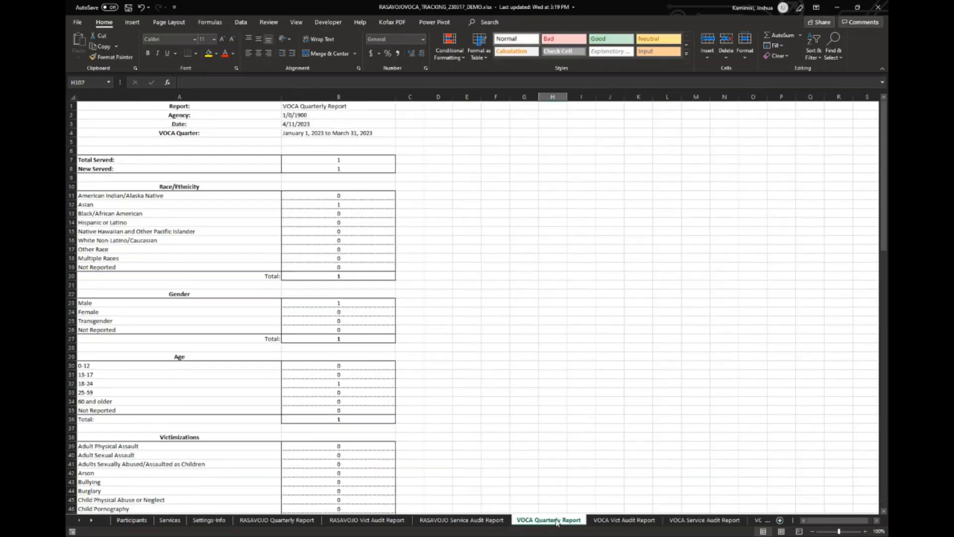
left_click(512, 186)
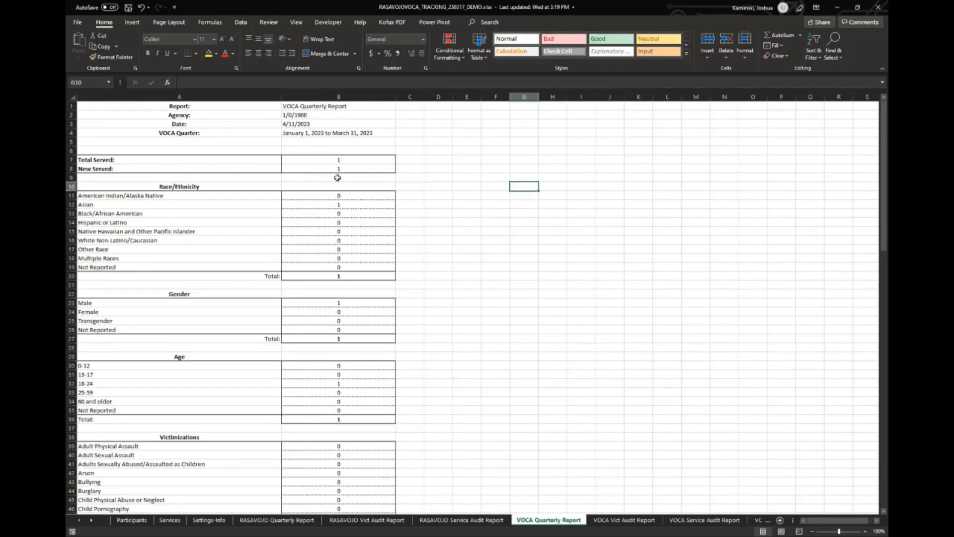
scroll(283, 228, "down", 4)
scroll(298, 248, "up", 4)
scroll(354, 271, "down", 1)
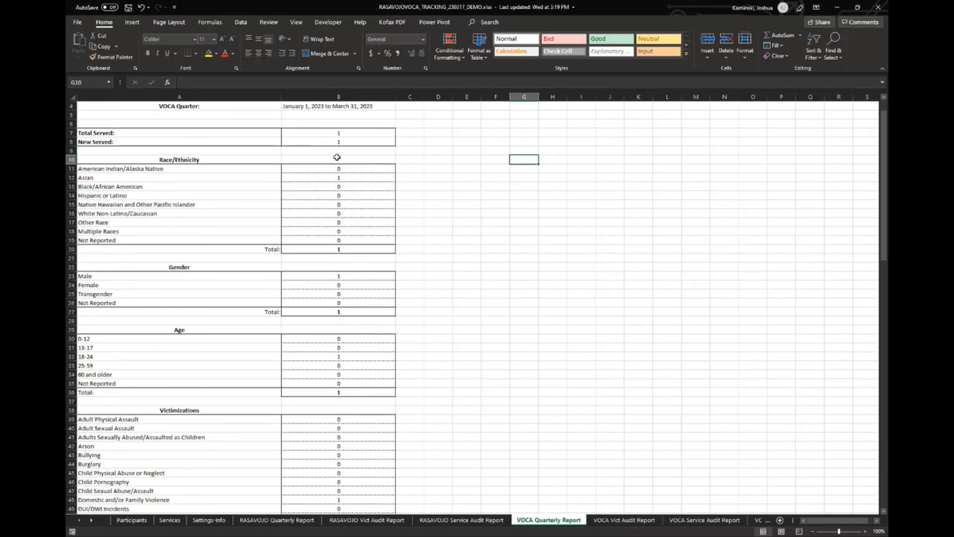
scroll(320, 185, "down", 3)
scroll(320, 188, "down", 4)
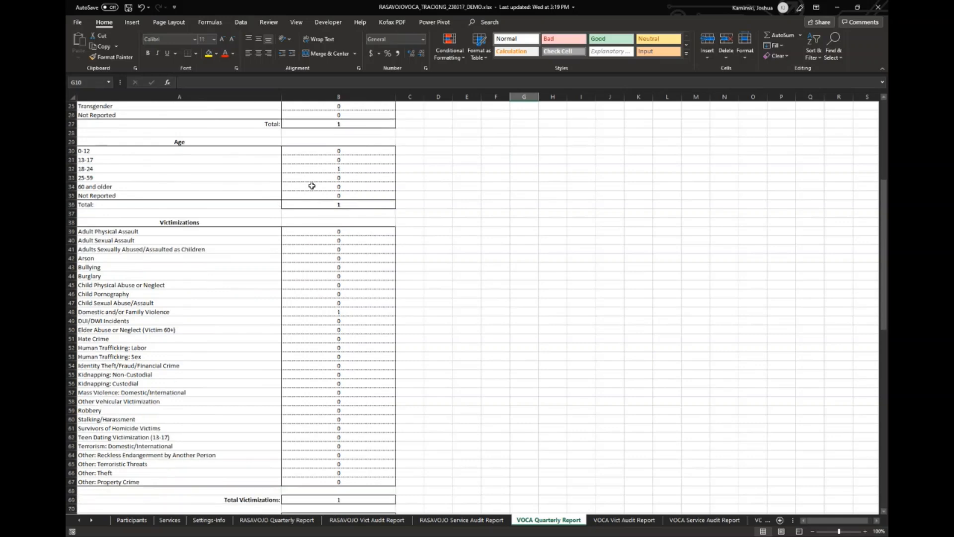
scroll(236, 219, "down", 2)
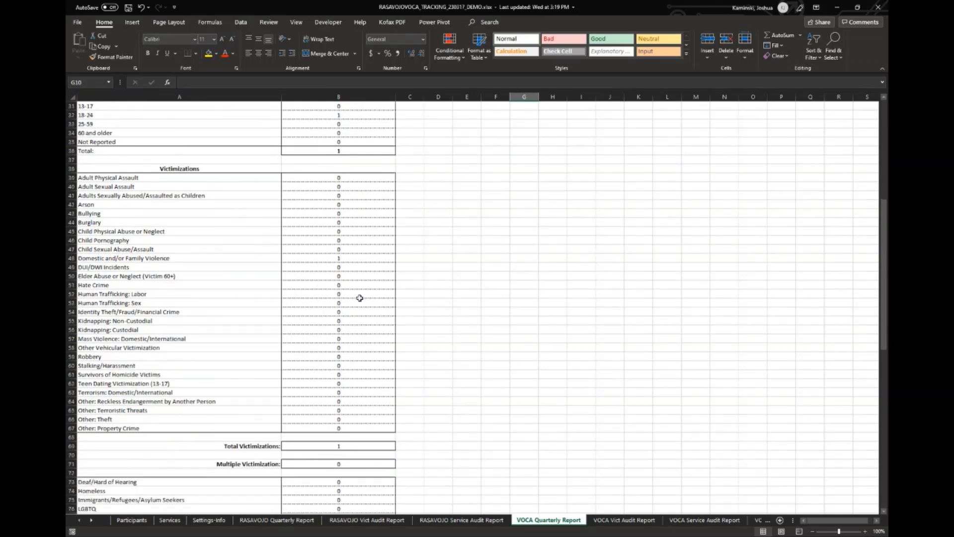
scroll(355, 258, "down", 2)
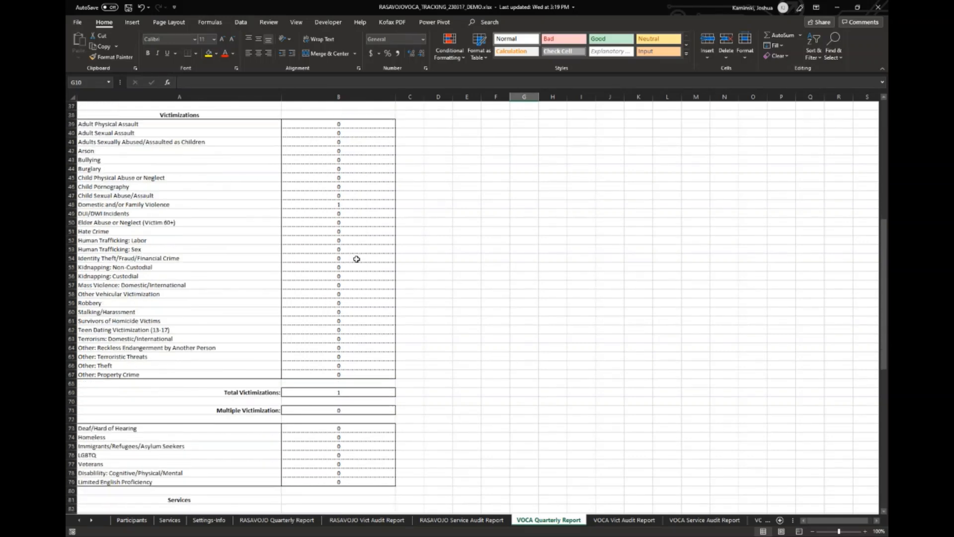
scroll(447, 396, "down", 3)
scroll(443, 392, "down", 7)
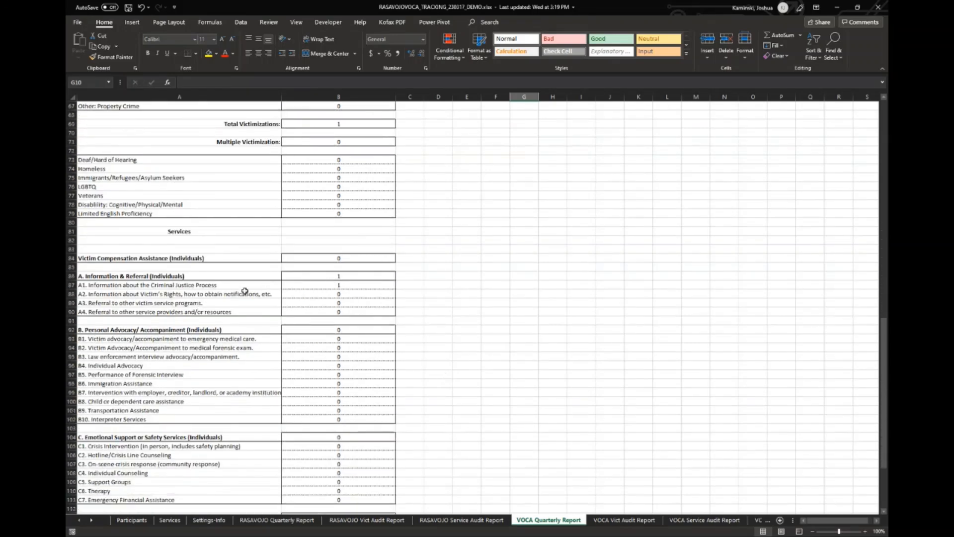
scroll(453, 354, "down", 8)
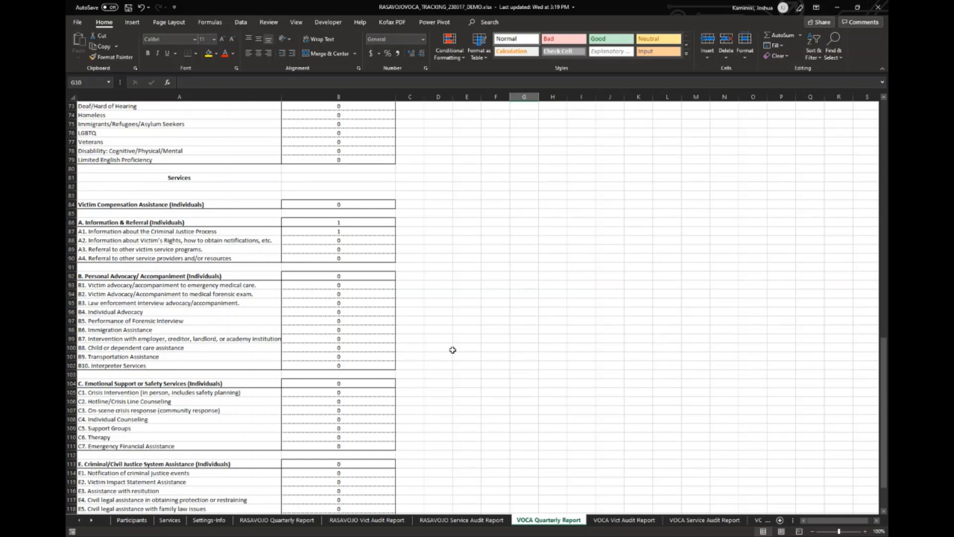
scroll(455, 350, "up", 8)
scroll(453, 357, "up", 20)
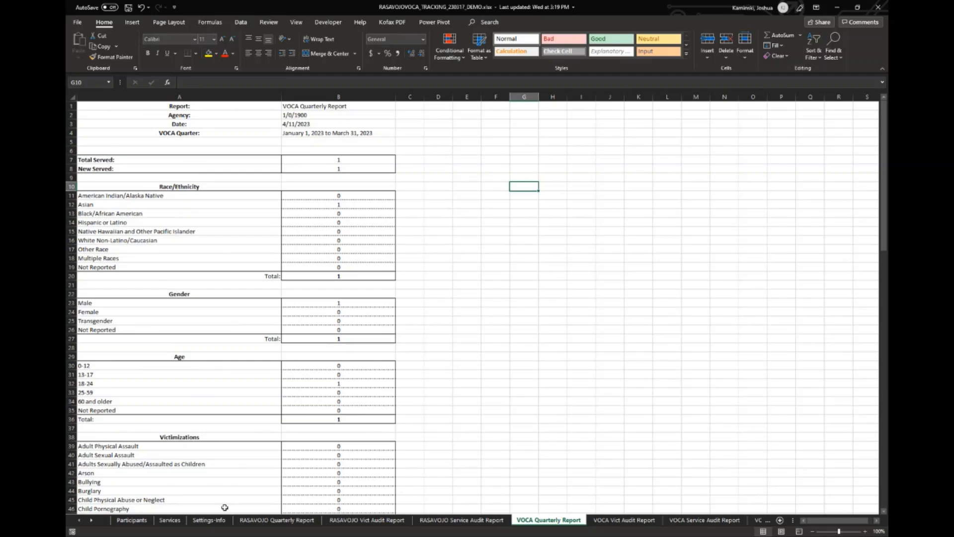
Step: On the Settings-Info sheet, set the System to Adult and return to the beginning of the Services entries
left_click(209, 520)
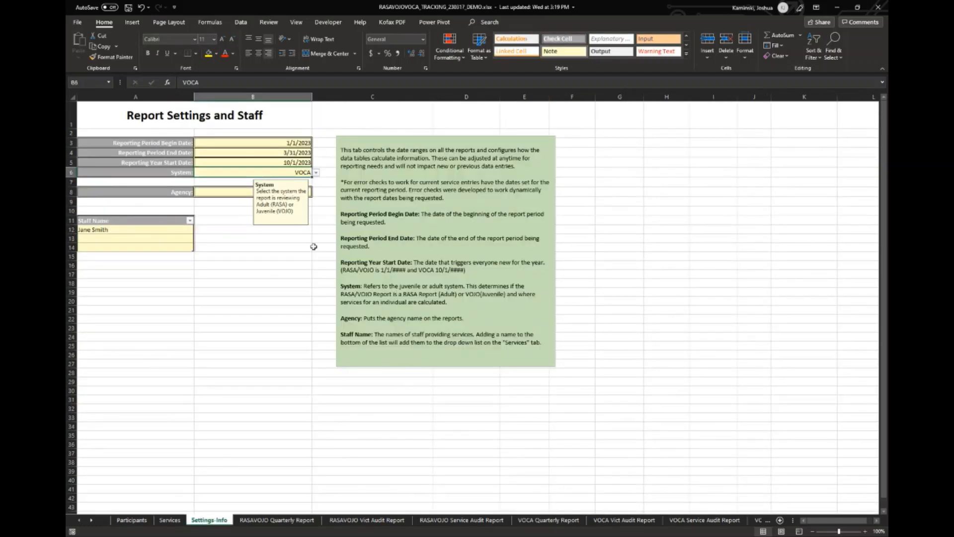
left_click(315, 172)
left_click(301, 188)
left_click(170, 519)
scroll(314, 433, "up", 11)
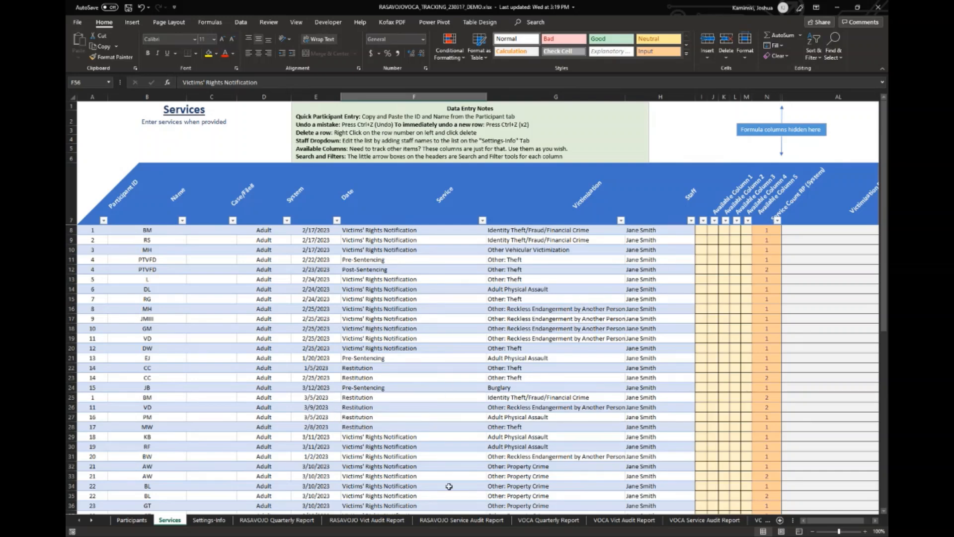
Step: On the RASAVOJO Service Audit Report, set the Service to Restitution
left_click(357, 520)
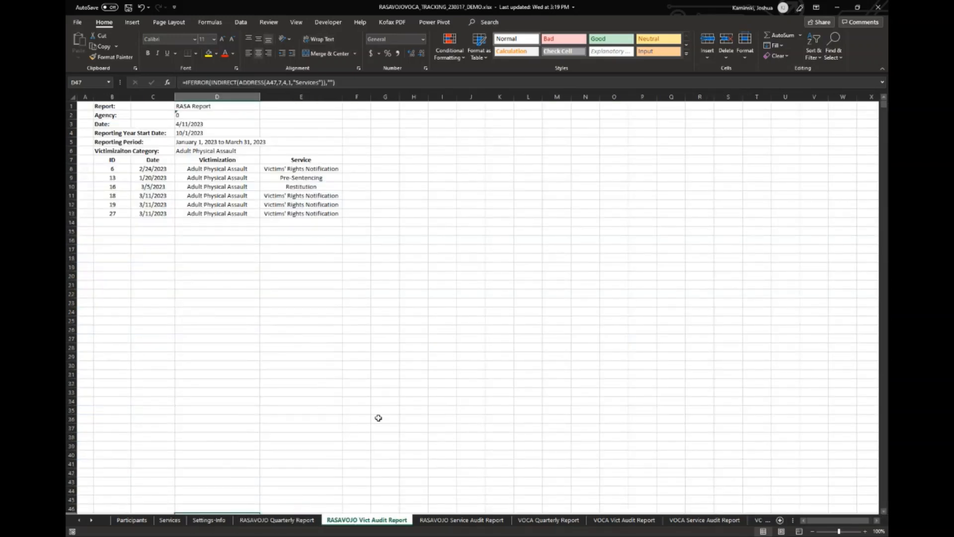
left_click(460, 521)
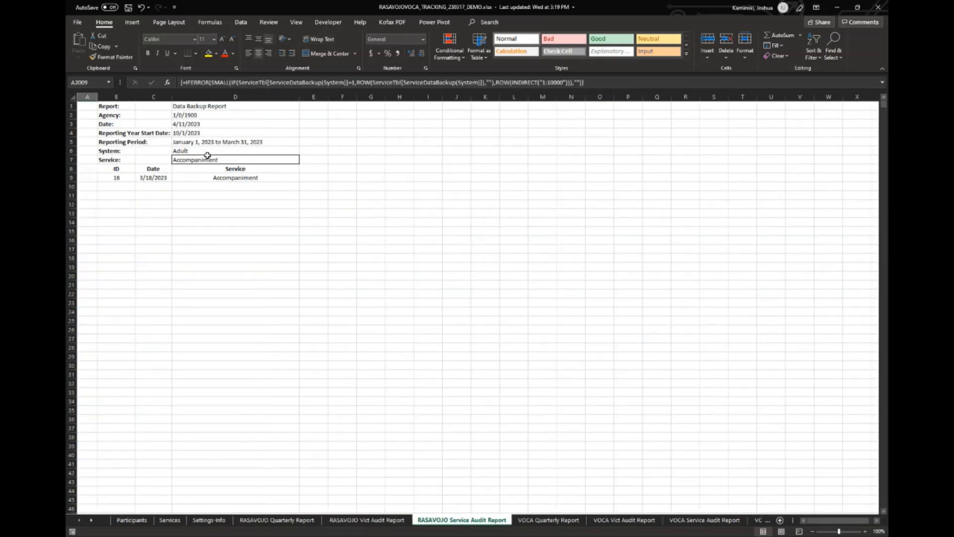
left_click(185, 158)
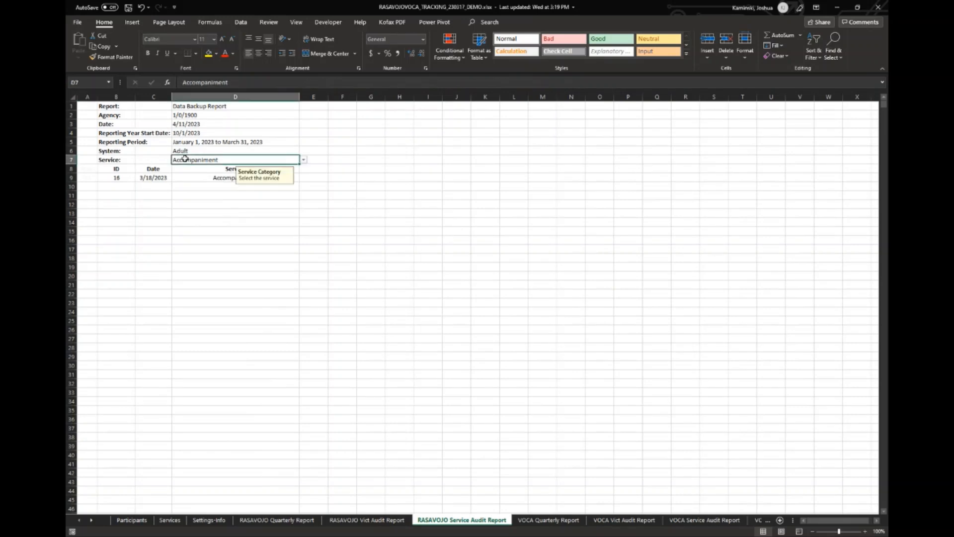
left_click(302, 160)
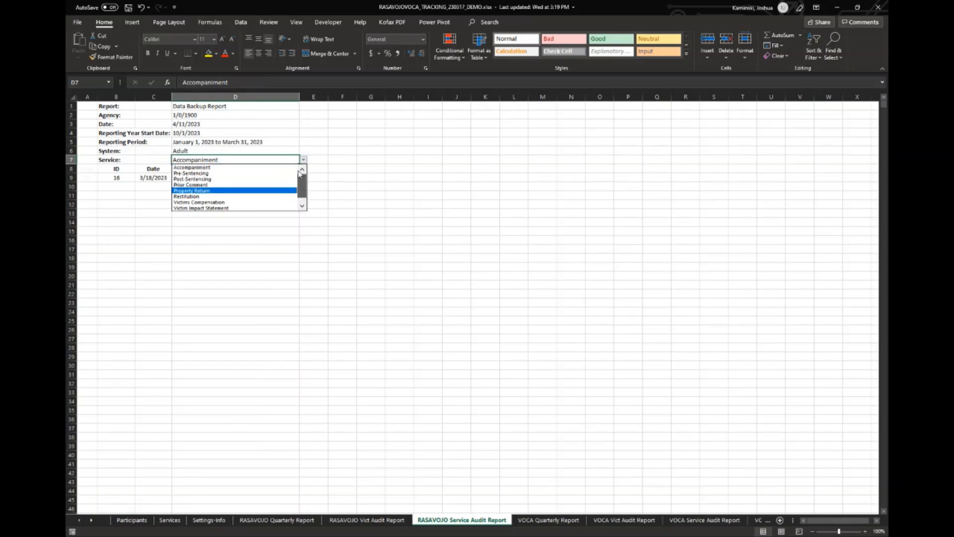
left_click(269, 196)
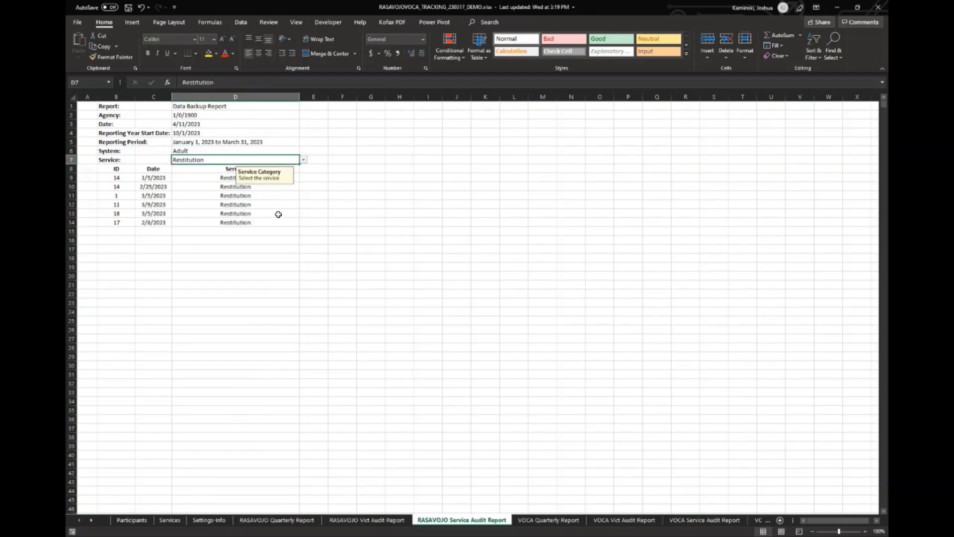
left_click(330, 231)
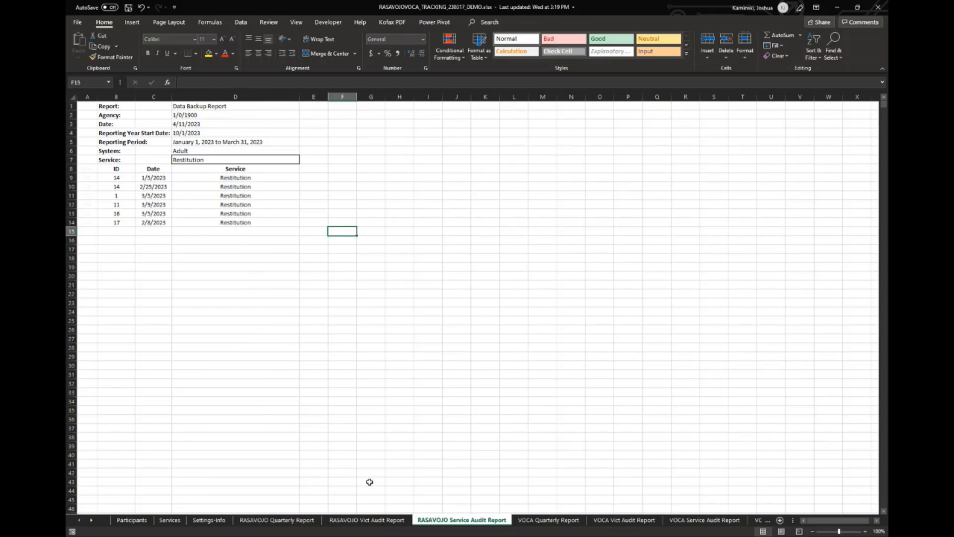
Step: On the RASAVOJO Vict Audit Report, set the Victimization Category to Adult Sexual Assault
left_click(378, 519)
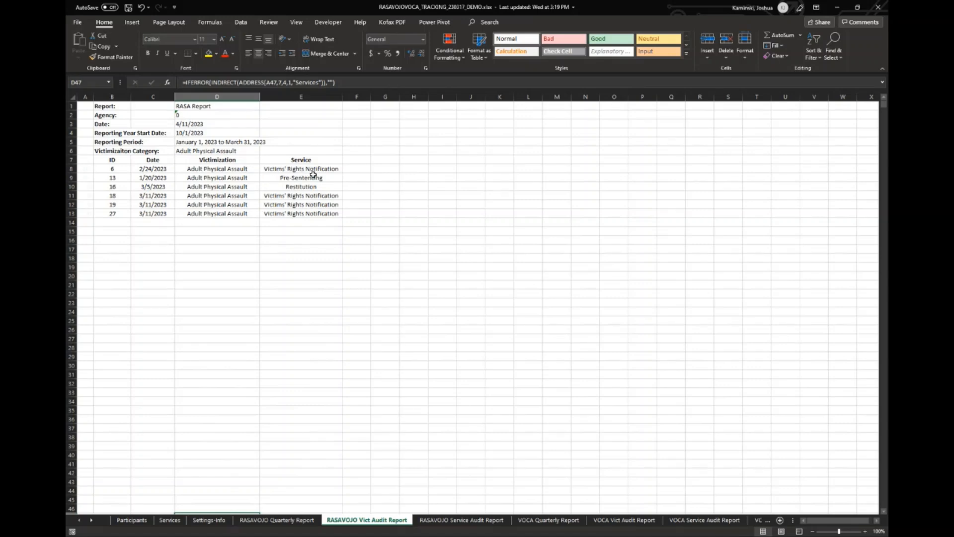
left_click(242, 151)
left_click(264, 151)
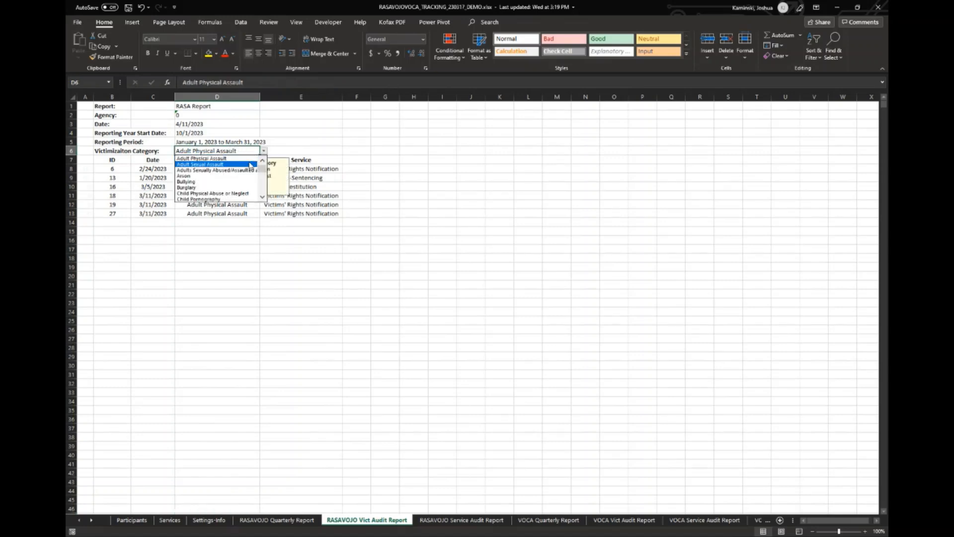
left_click(251, 164)
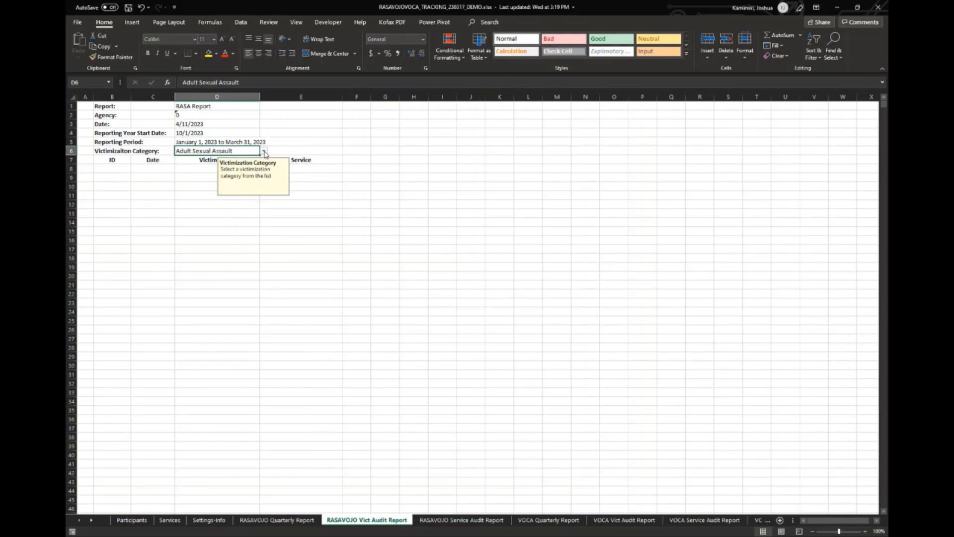
Step: Check the victimizations on the RASAVOJO Quarterly Report and set the RASAVOJO Vict Audit Report's Victimization Category to Burglary
left_click(294, 520)
scroll(390, 377, "down", 6)
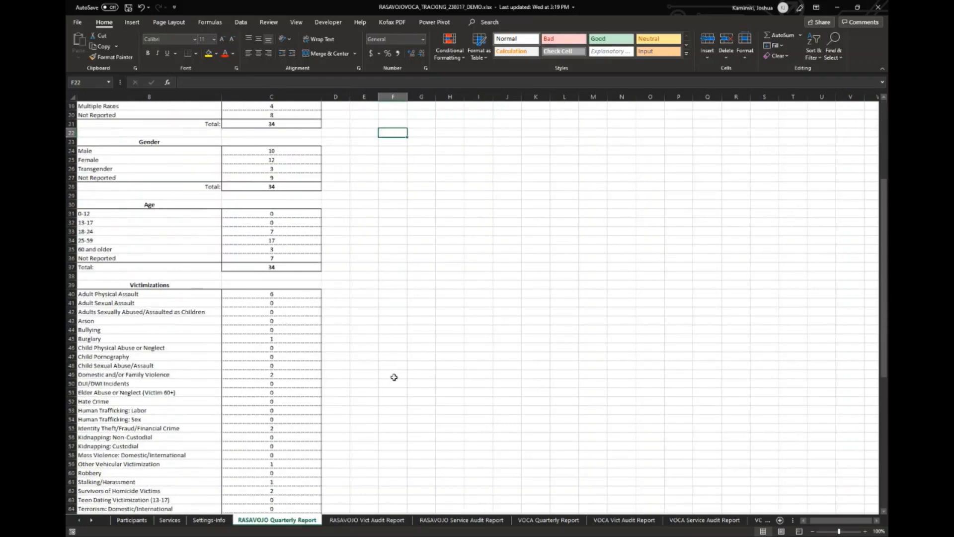
left_click(368, 520)
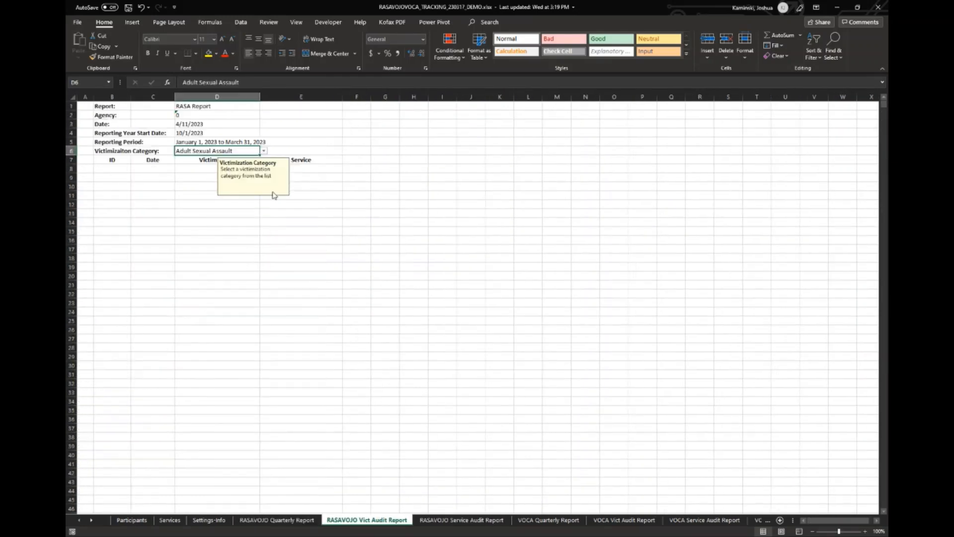
left_click(264, 152)
left_click(187, 175)
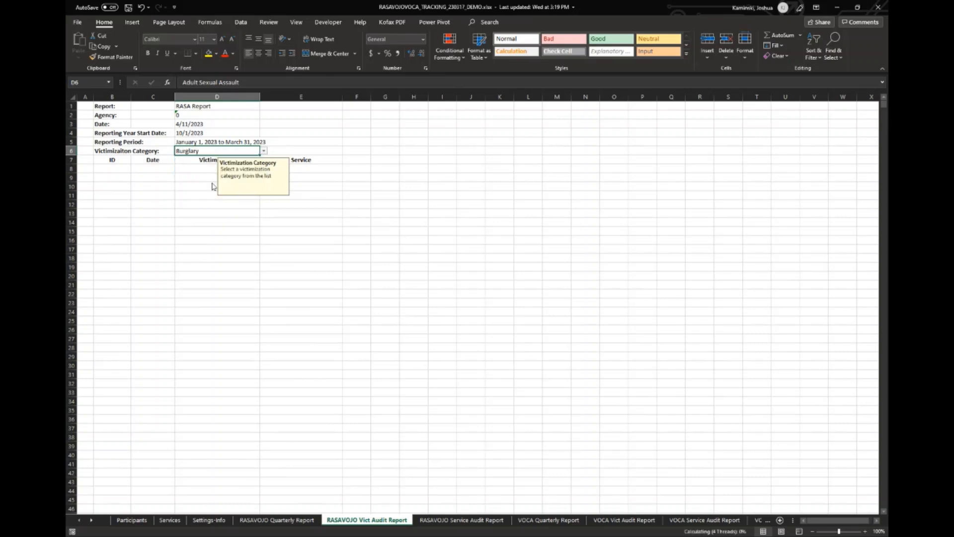
left_click(420, 206)
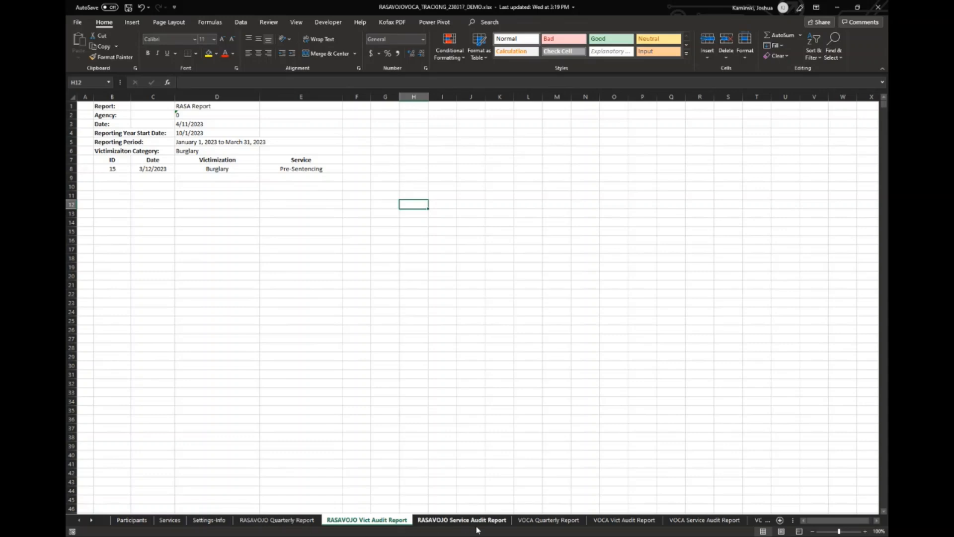
Step: Look through the VOCA Quarterly, Vict Audit, Service Audit and Service Ind Audit Reports
left_click(440, 520)
left_click(367, 519)
left_click(548, 520)
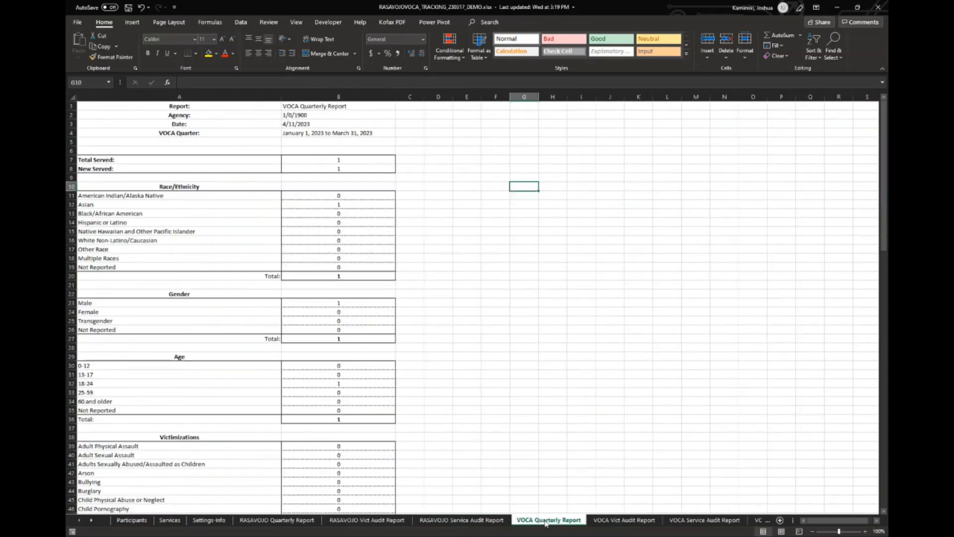
left_click(630, 520)
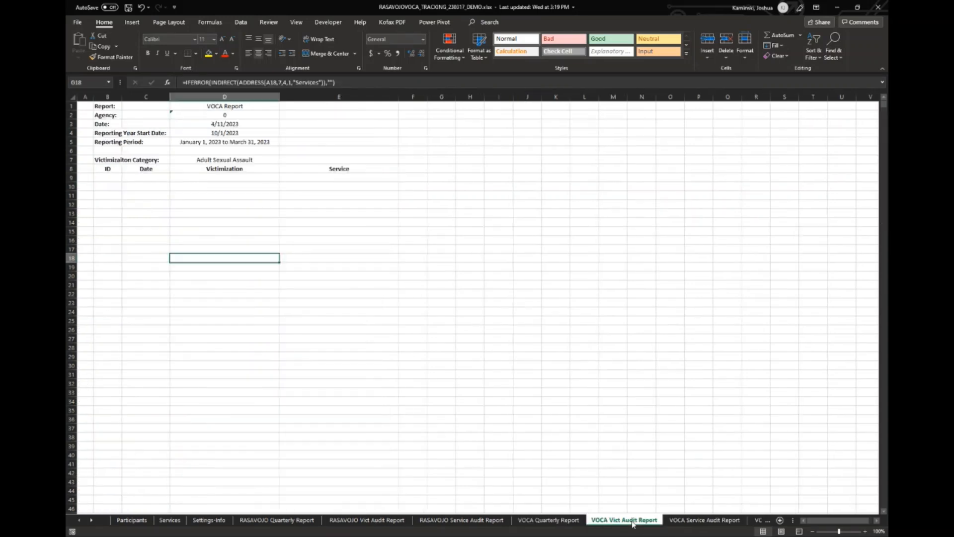
left_click(704, 520)
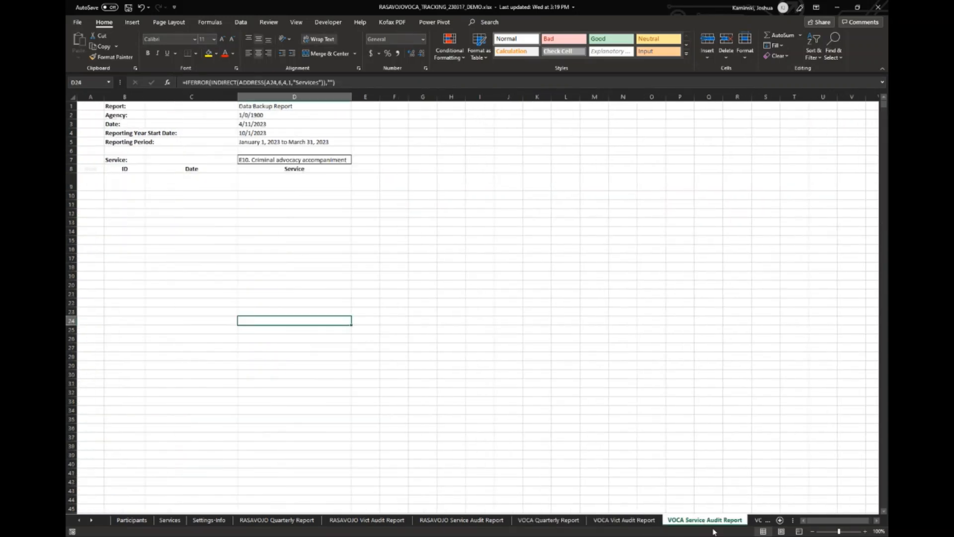
left_click(91, 520)
left_click(91, 519)
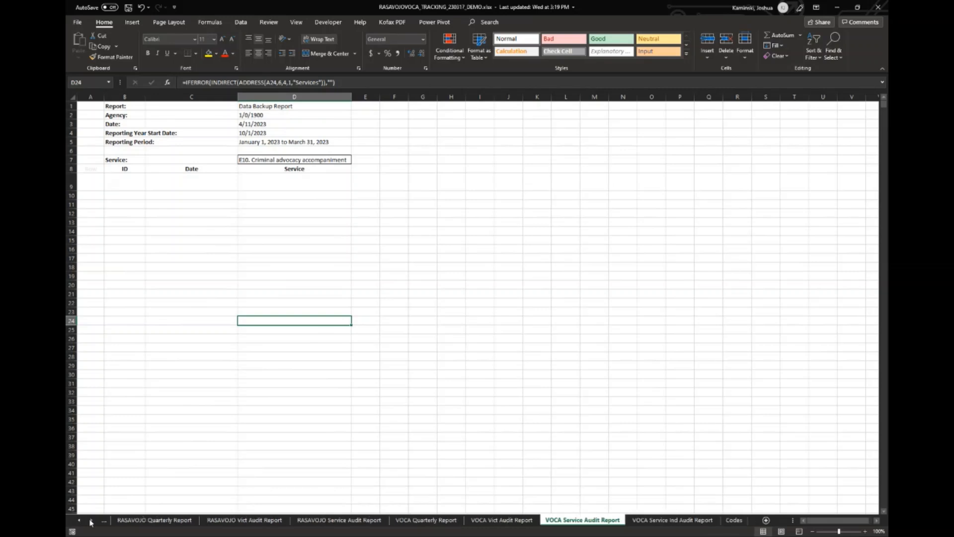
left_click(651, 519)
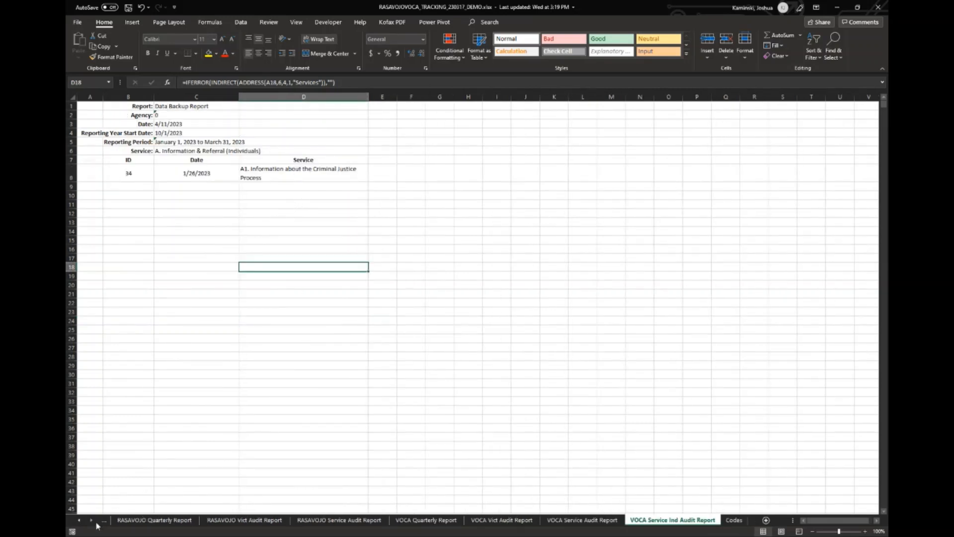
left_click(78, 521)
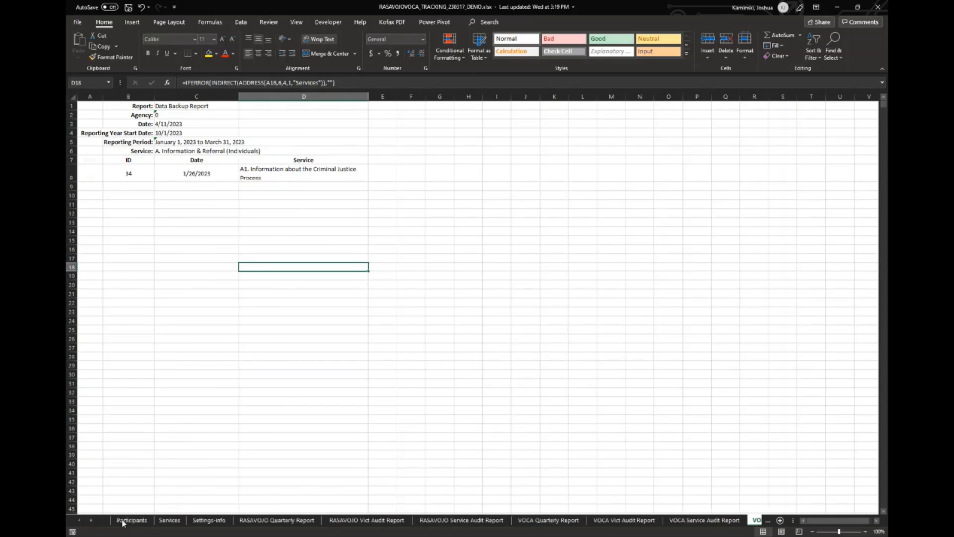
Step: Delete the VOCA service entry in row 57 of the Services sheet and return to the first entries
left_click(169, 520)
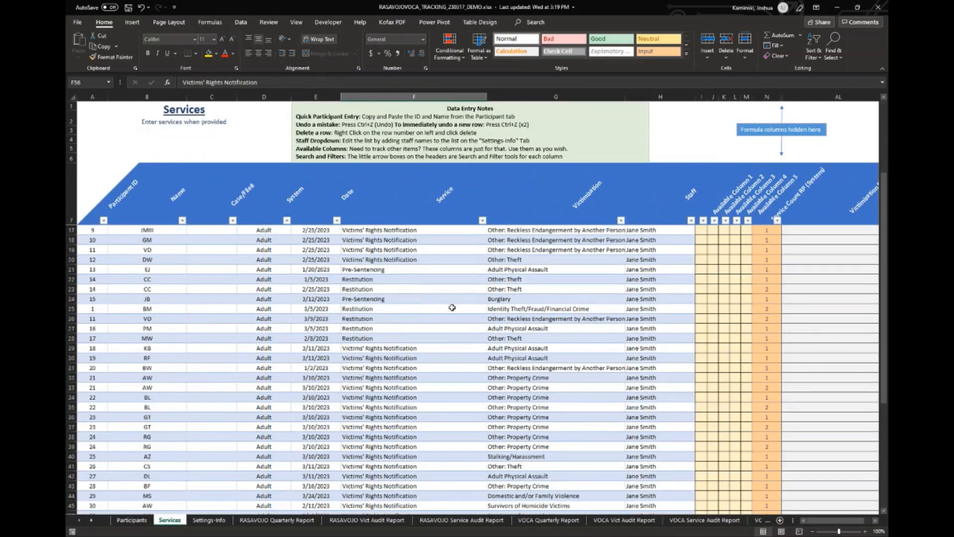
scroll(452, 308, "down", 6)
scroll(462, 312, "up", 9)
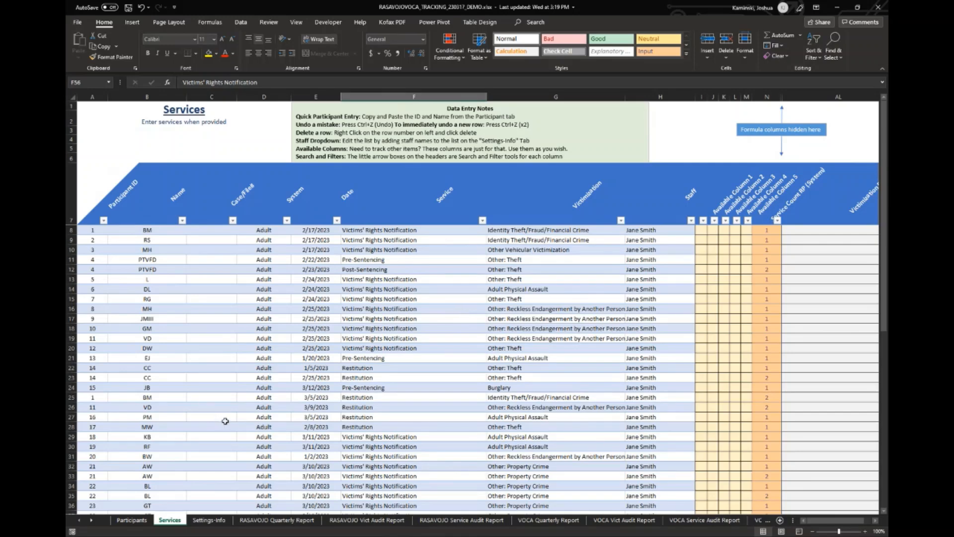
scroll(223, 422, "down", 3)
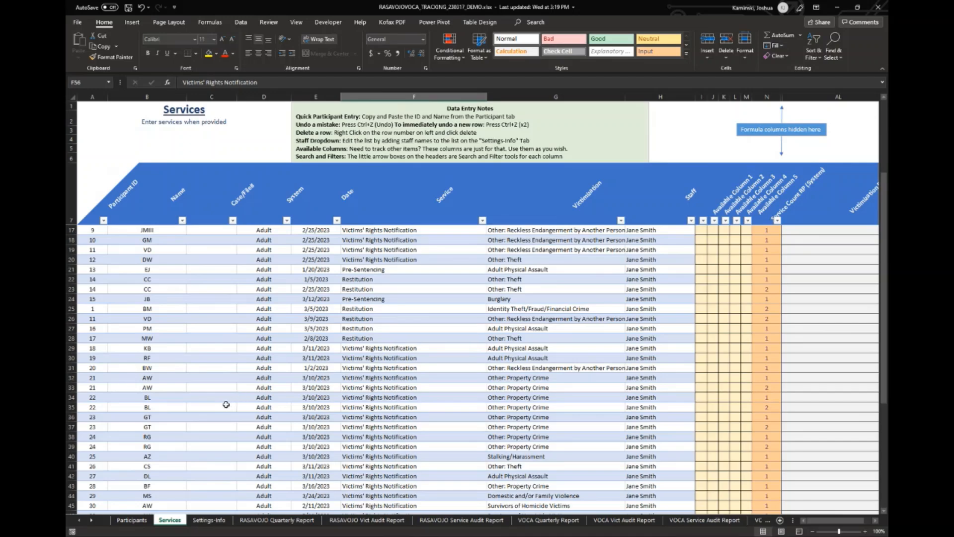
scroll(223, 391, "down", 7)
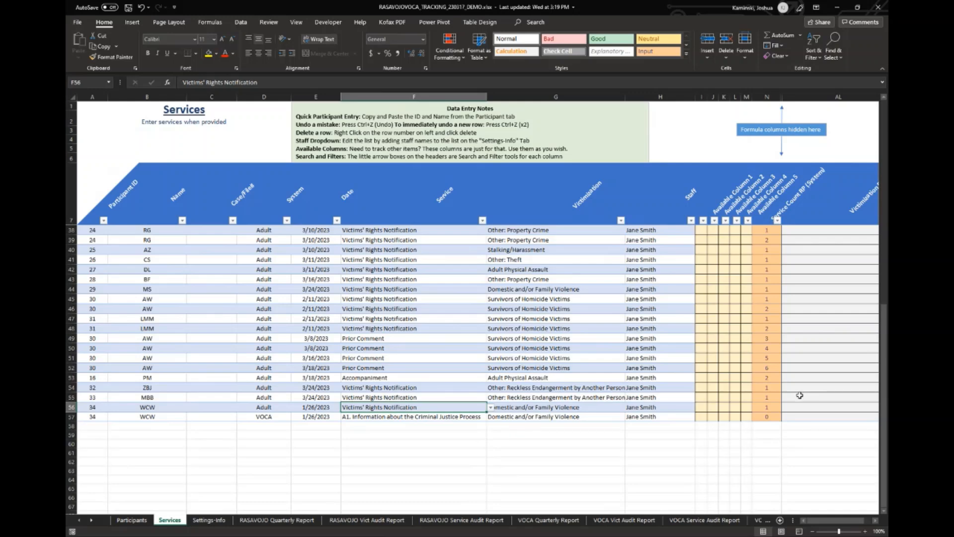
left_click(74, 417)
right_click(74, 416)
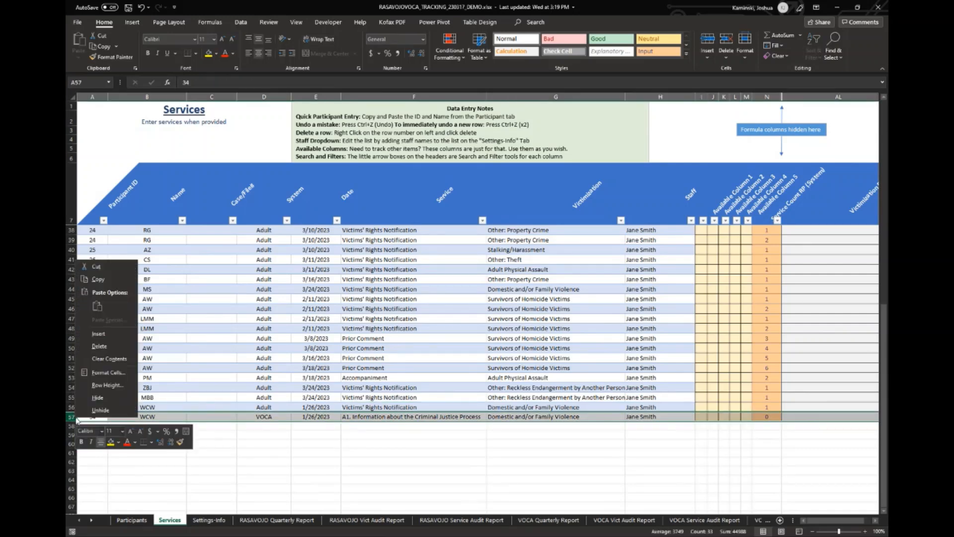
left_click(99, 346)
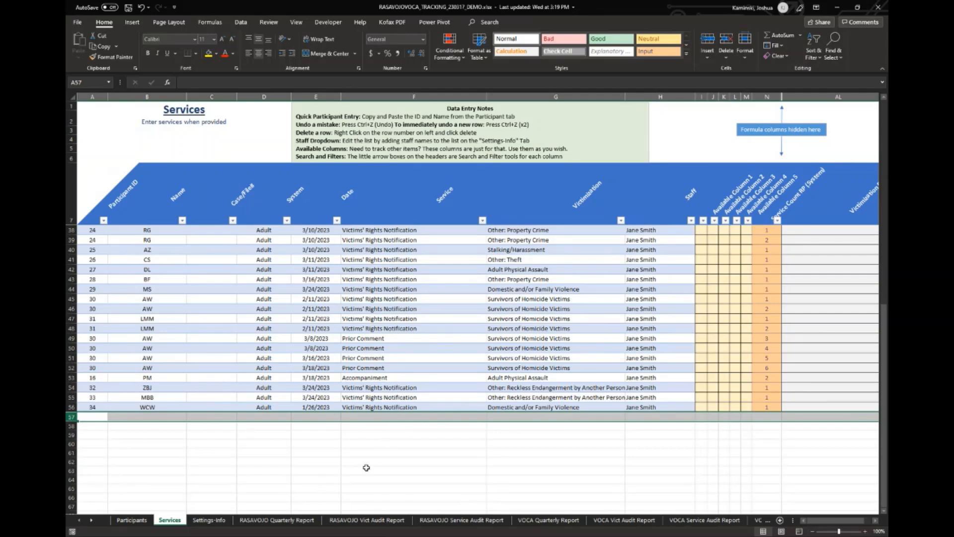
scroll(367, 467, "up", 5)
scroll(366, 467, "down", 4)
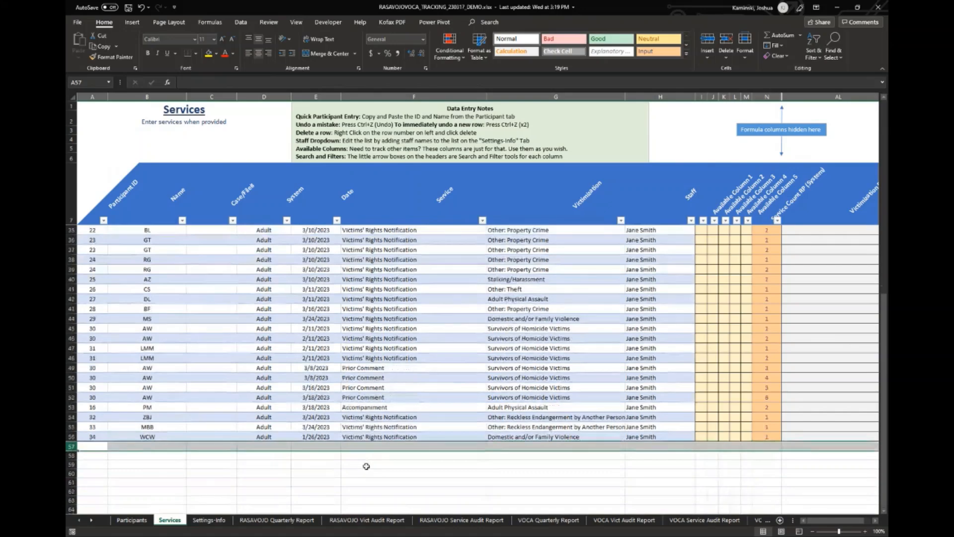
scroll(366, 466, "up", 9)
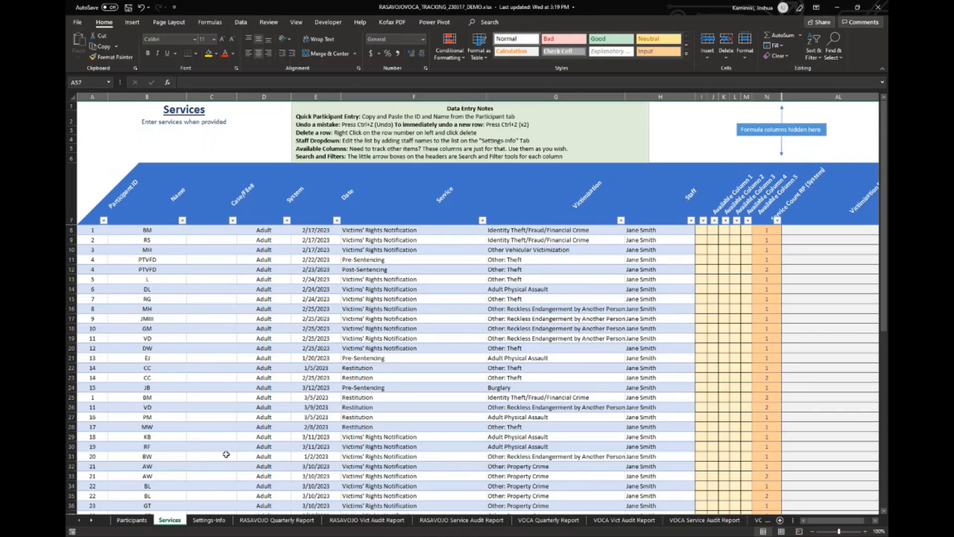
Step: On the Participants sheet, select all participant entries in A7:L40, leaving out the automatic calculation columns
left_click(132, 522)
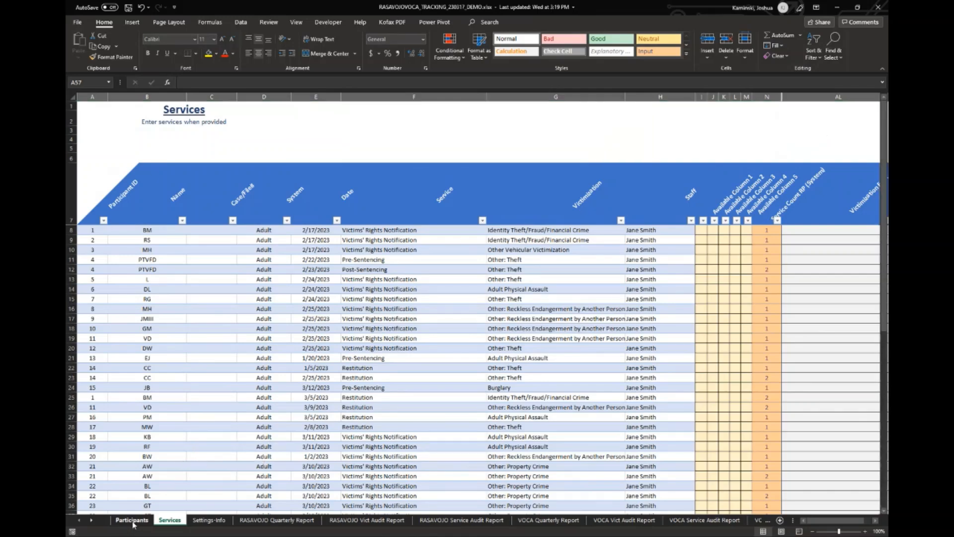
left_click(314, 354)
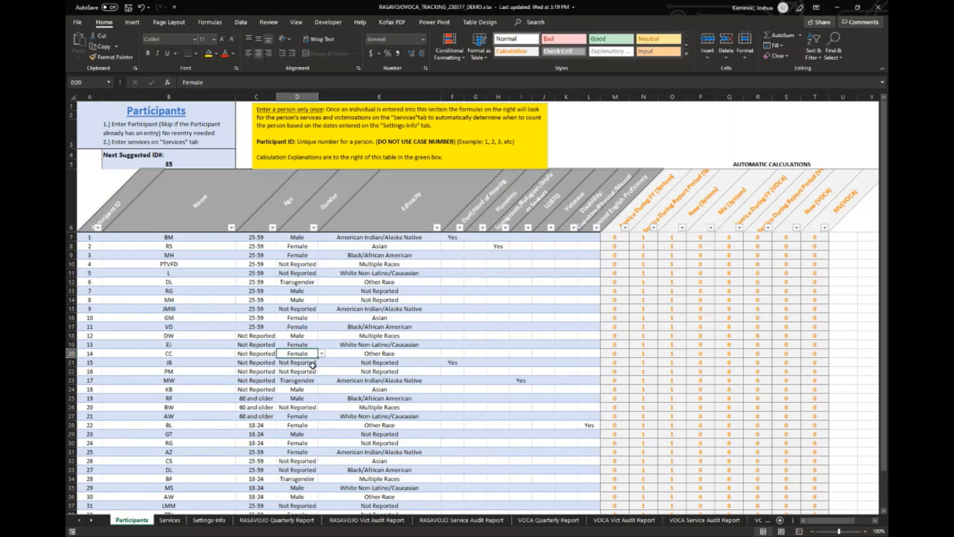
scroll(311, 364, "down", 3)
scroll(312, 365, "up", 3)
left_click_drag(89, 237, 578, 408)
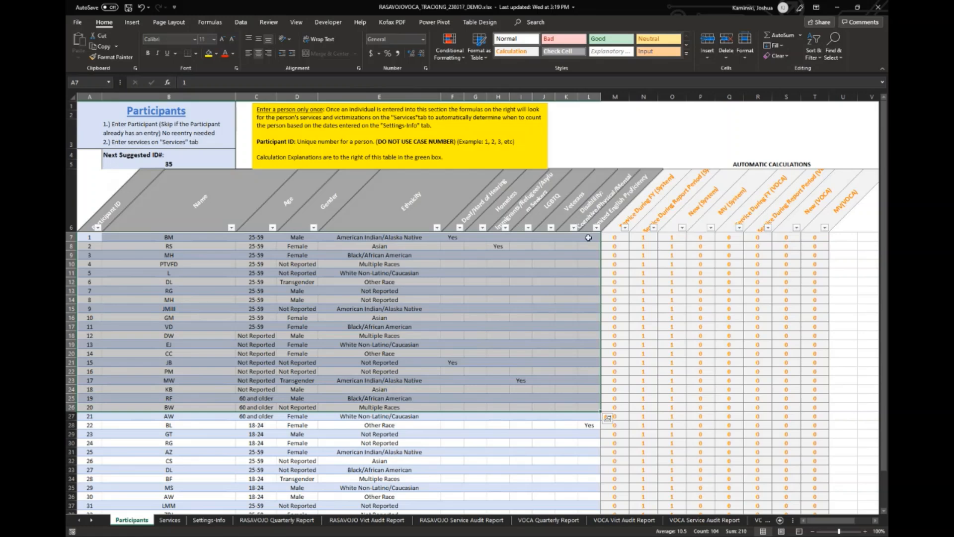
left_click_drag(92, 237, 590, 495)
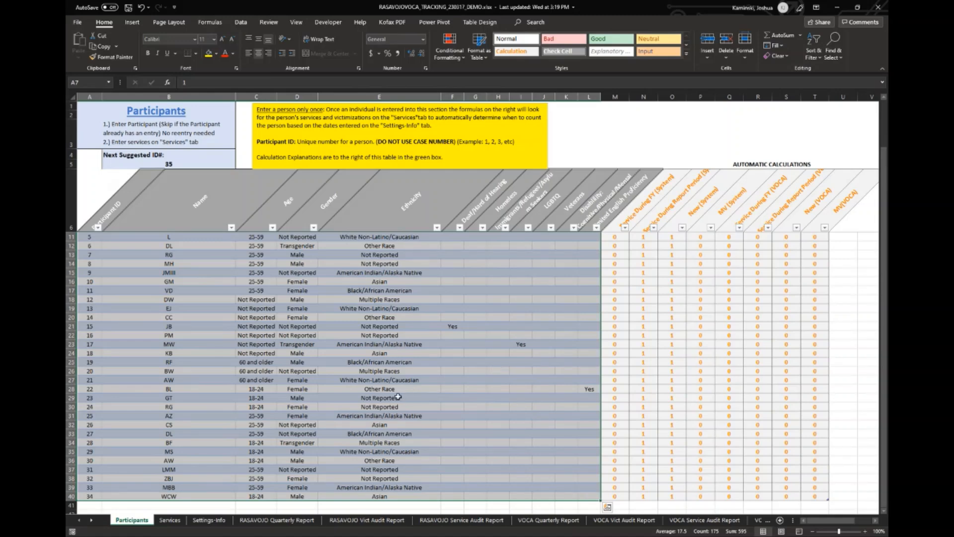
Step: On the Services sheet, copy all service entries in A8:M56, leaving out the formula columns
left_click(177, 524)
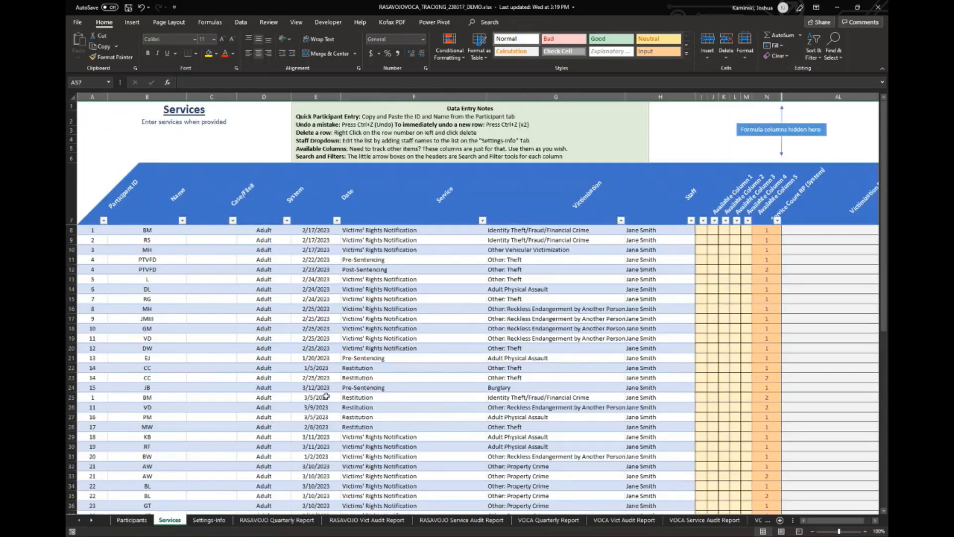
left_click(368, 347)
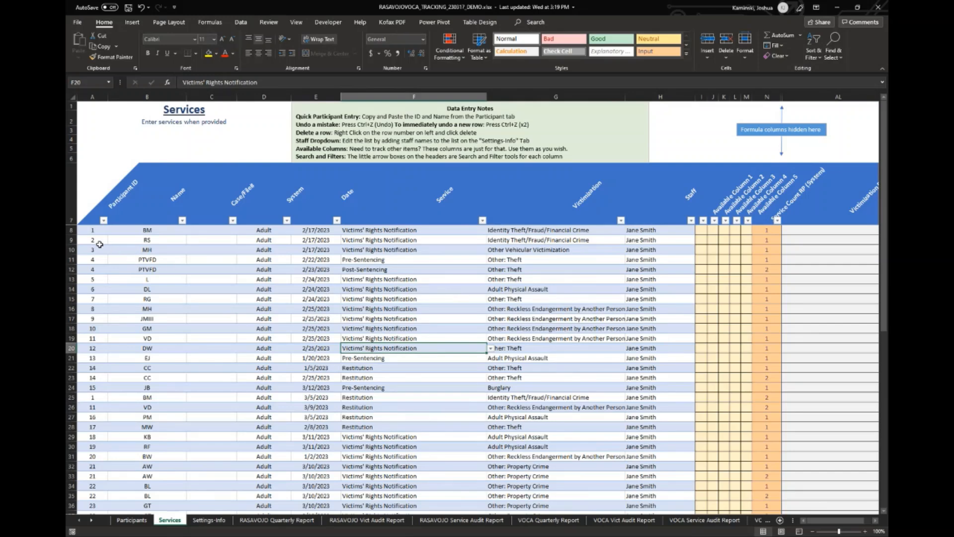
left_click_drag(94, 230, 752, 491)
scroll(321, 414, "up", 7)
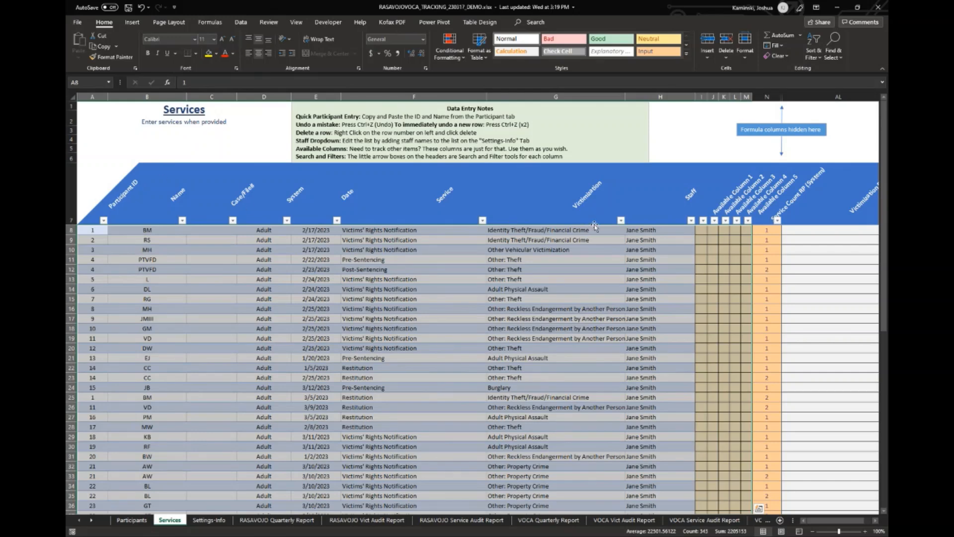
left_click(94, 228)
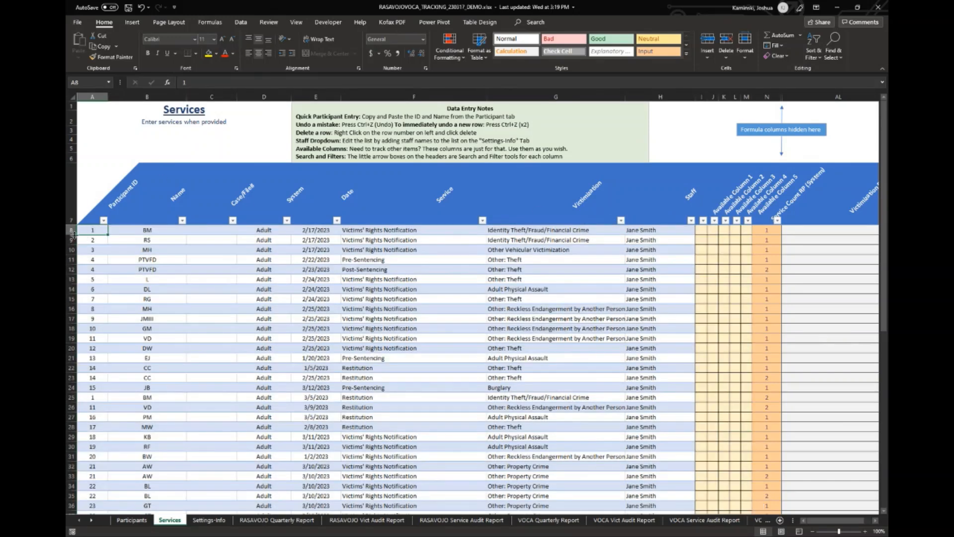
left_click_drag(98, 231, 747, 496)
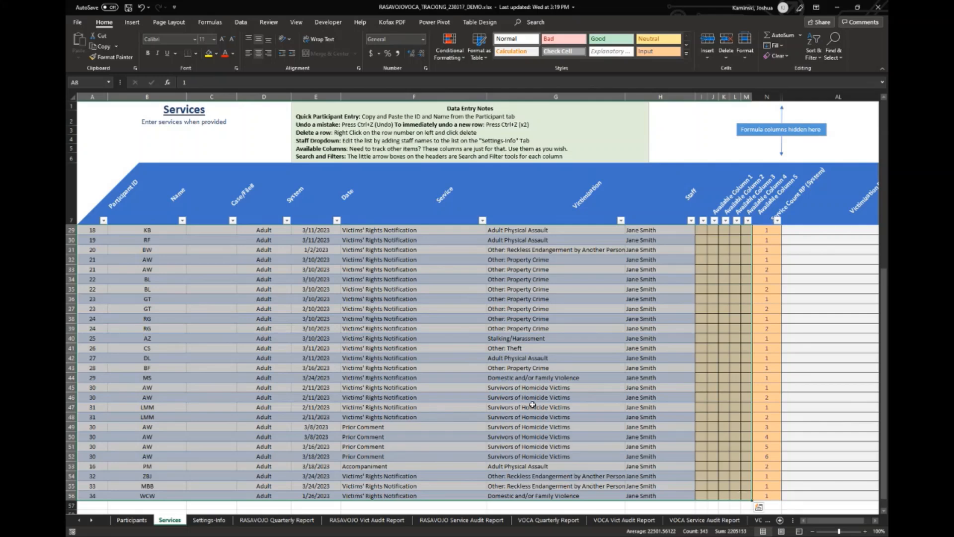
right_click(532, 404)
left_click(548, 175)
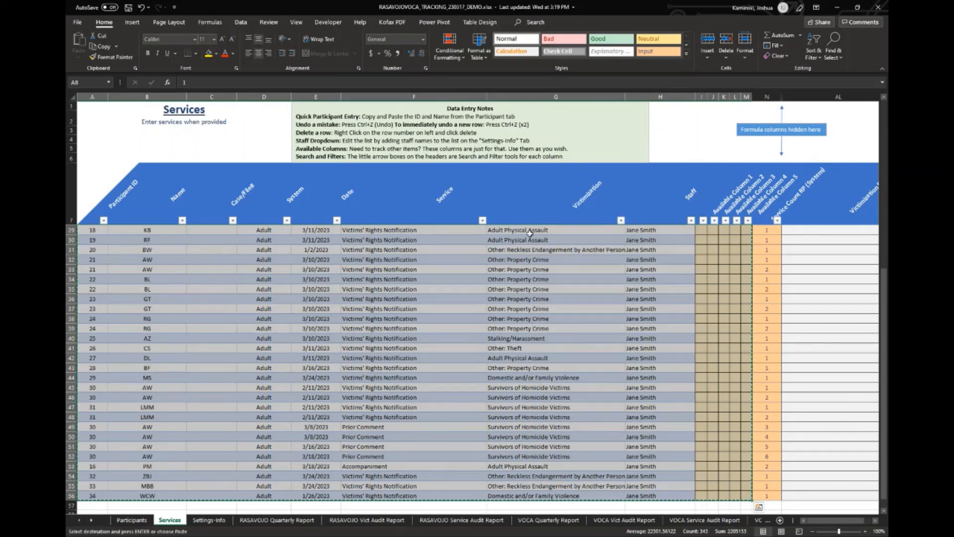
left_click(433, 365)
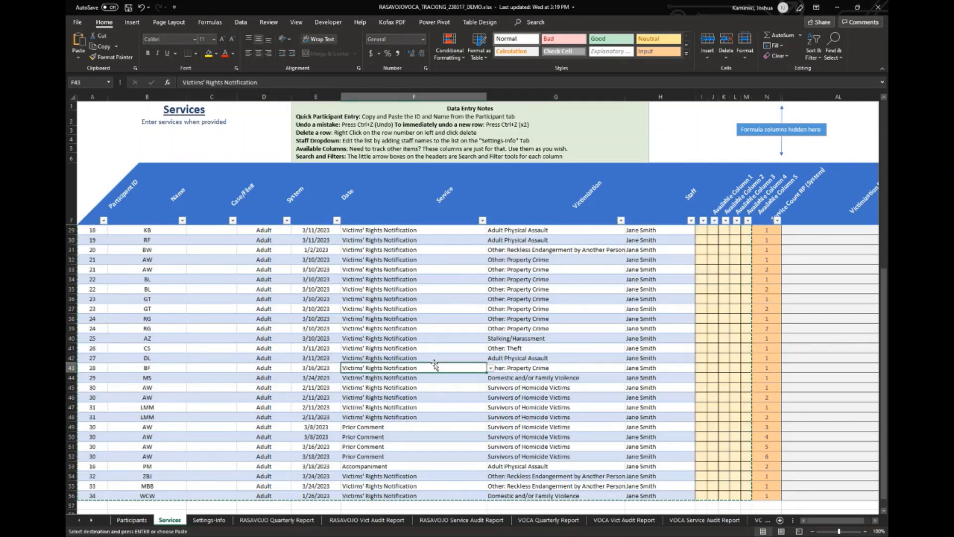
scroll(435, 365, "up", 7)
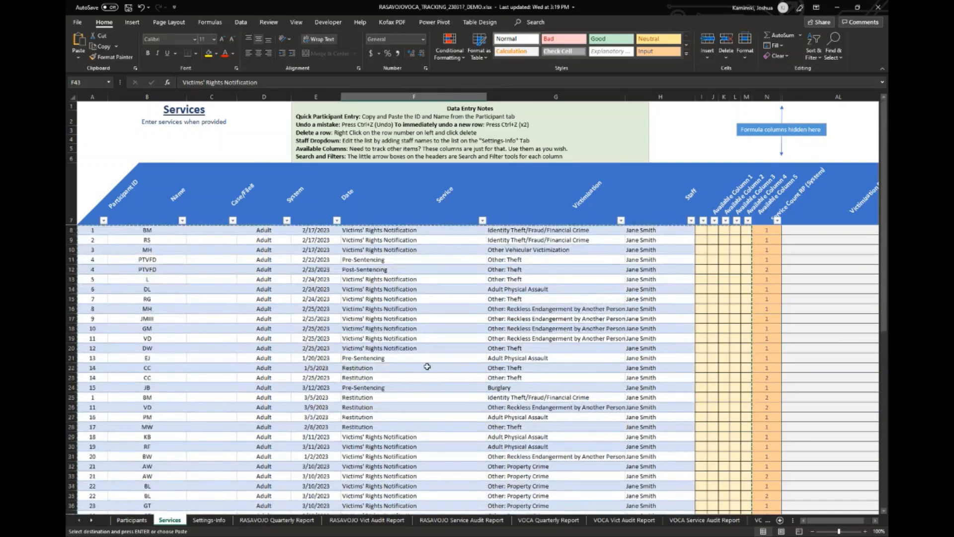
Step: Return to the Participants sheet and look through the participant entries from first to last
left_click(132, 519)
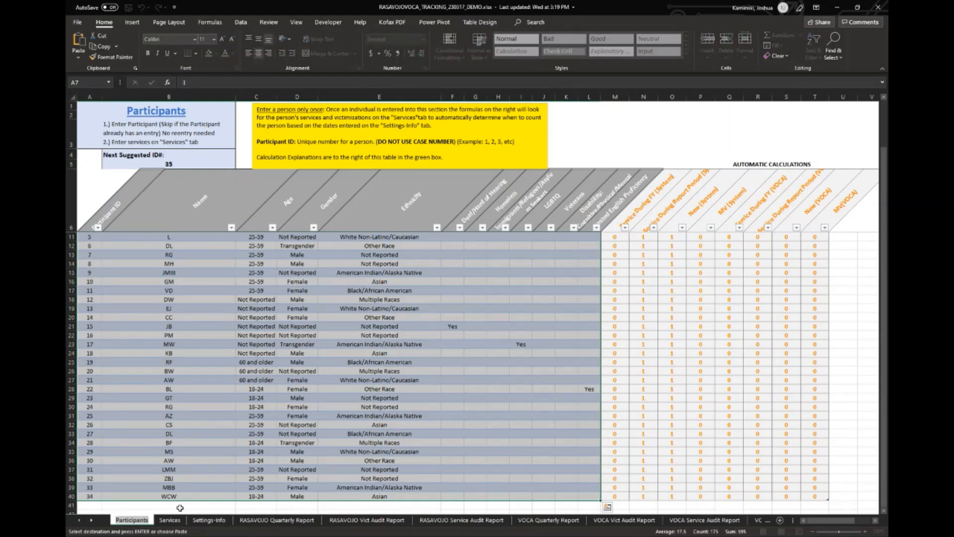
left_click(259, 460)
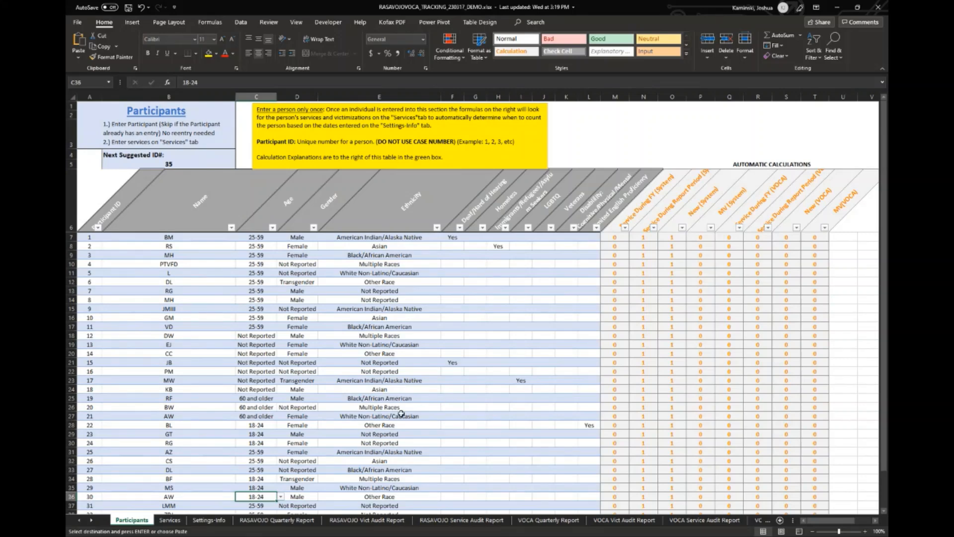
scroll(423, 412, "down", 7)
scroll(361, 434, "up", 7)
Step: Delete all service entry rows 8 through 56 on the Services sheet and return to the first table row
left_click(170, 519)
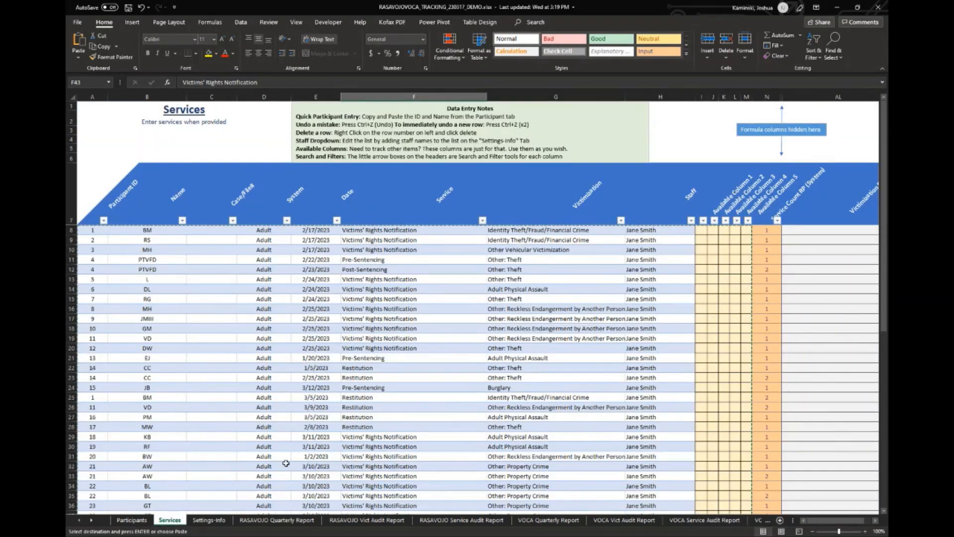
scroll(228, 471, "down", 8)
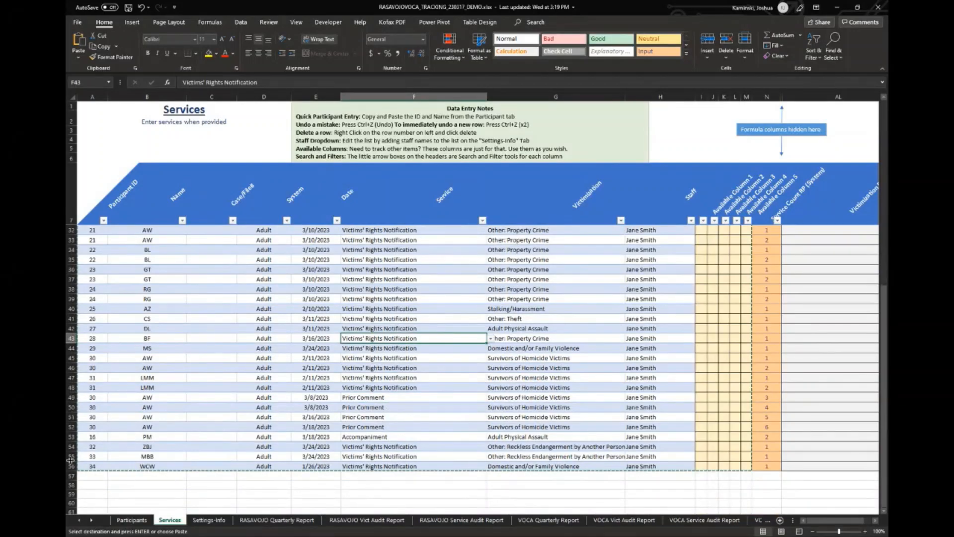
left_click_drag(71, 466, 69, 230)
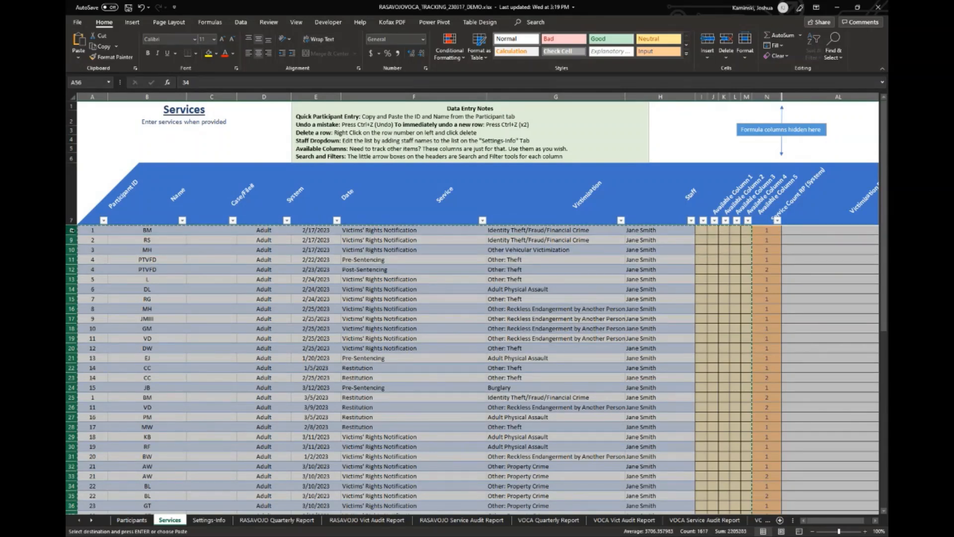
right_click(72, 230)
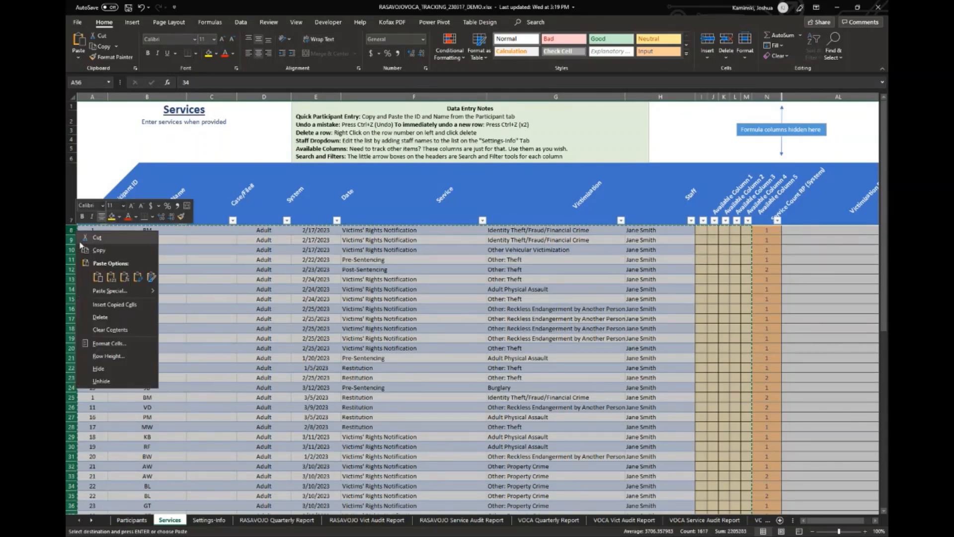
left_click(109, 318)
left_click(279, 292)
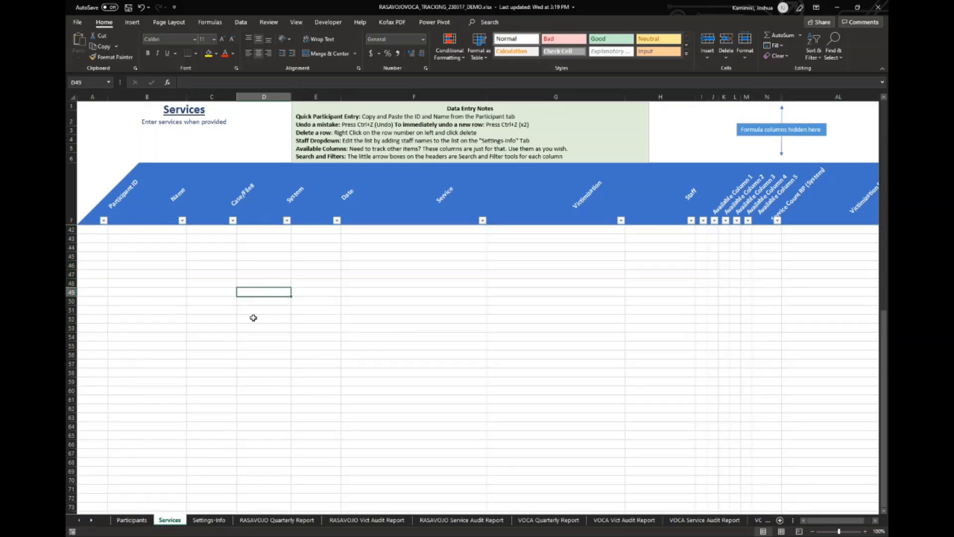
left_click_drag(208, 354, 209, 349)
scroll(190, 339, "up", 11)
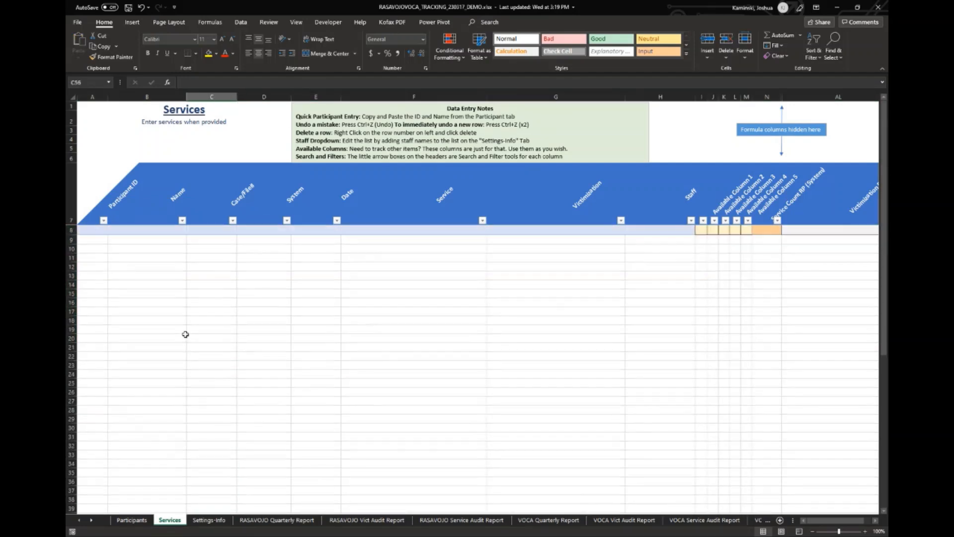
Step: Test the blank Services table by entering Participant ID 1 in A8, inspecting the formula in AL8, and clearing the entry
left_click(164, 312)
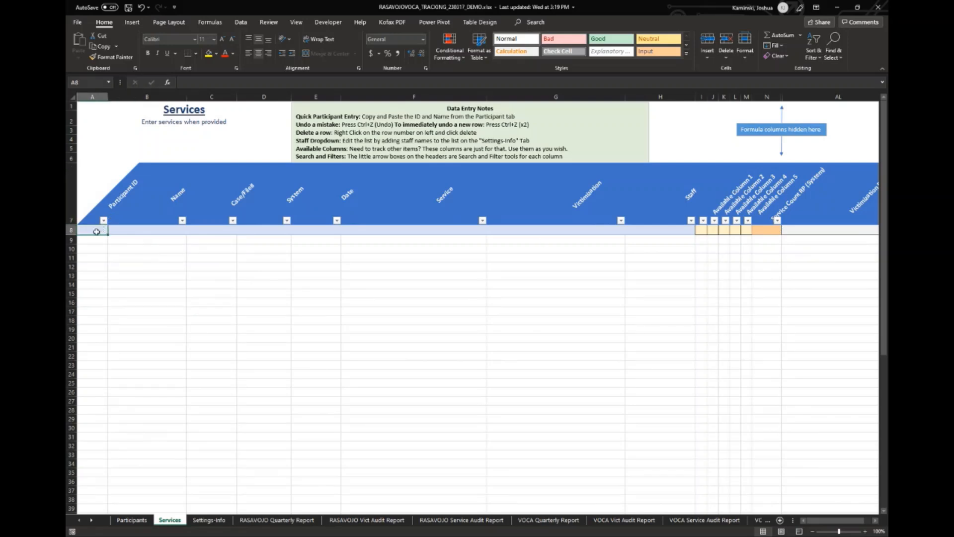
type("1")
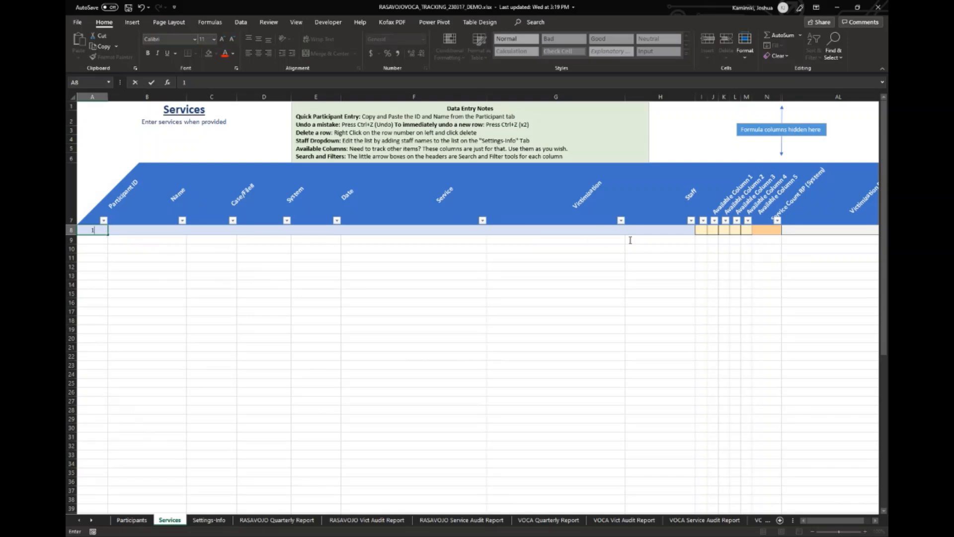
key("Tab")
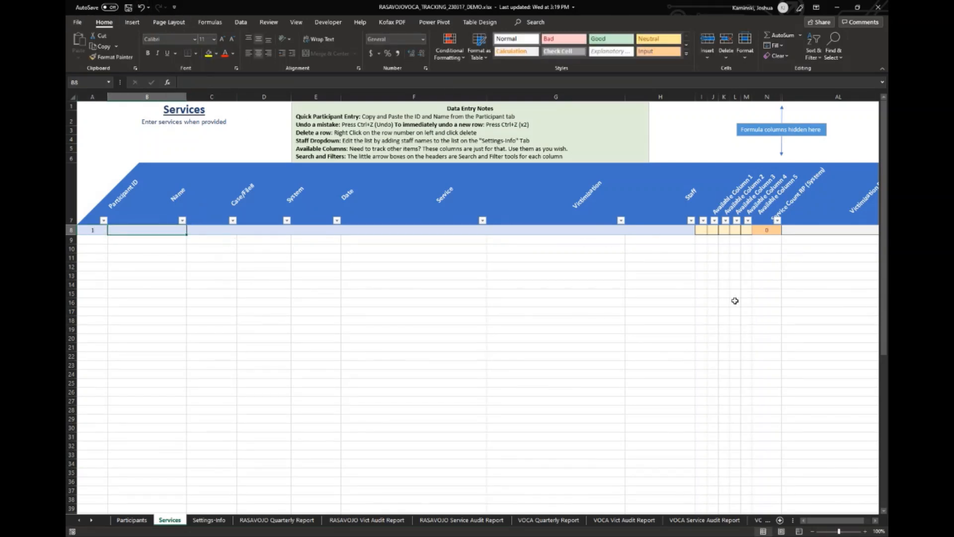
left_click(791, 231)
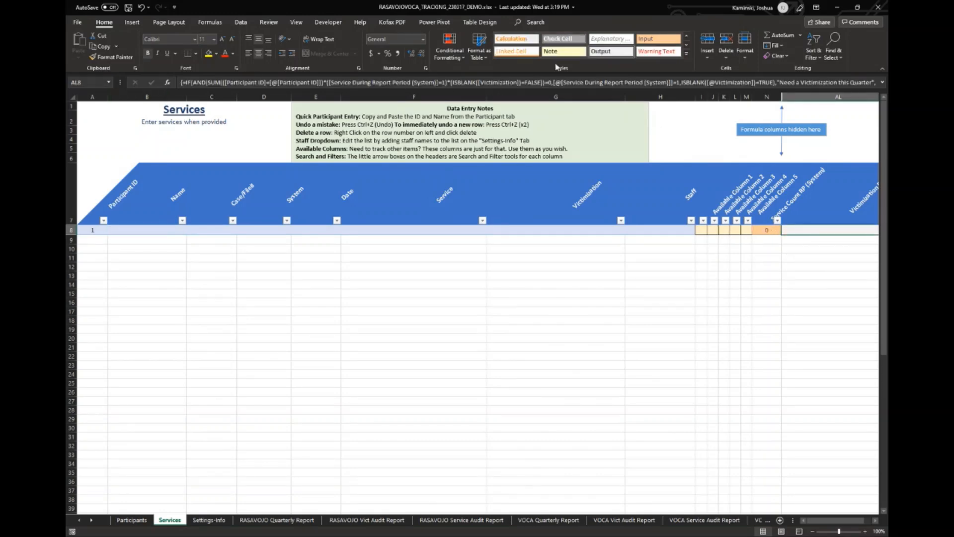
left_click(158, 286)
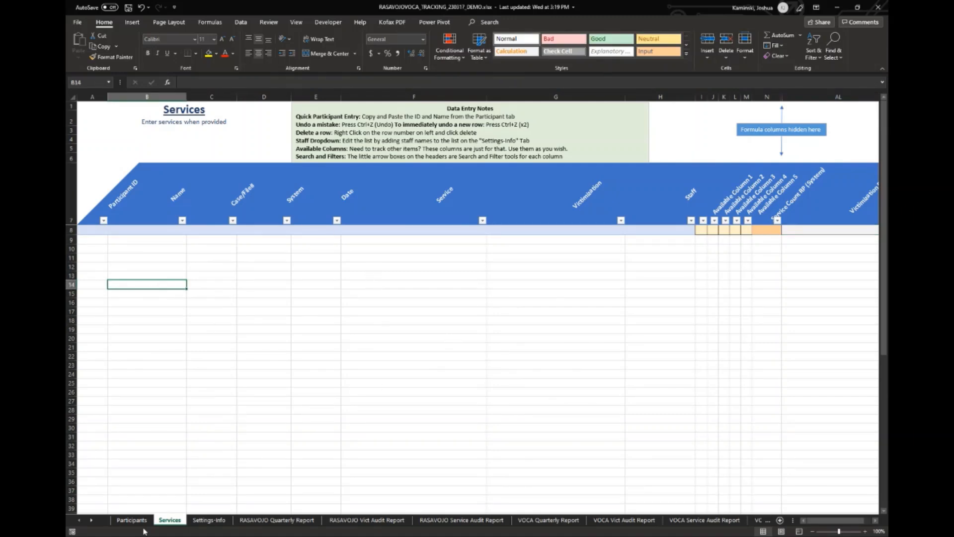
Step: Open the Settings-Info sheet to view the report settings and staff list
left_click(210, 519)
left_click(238, 372)
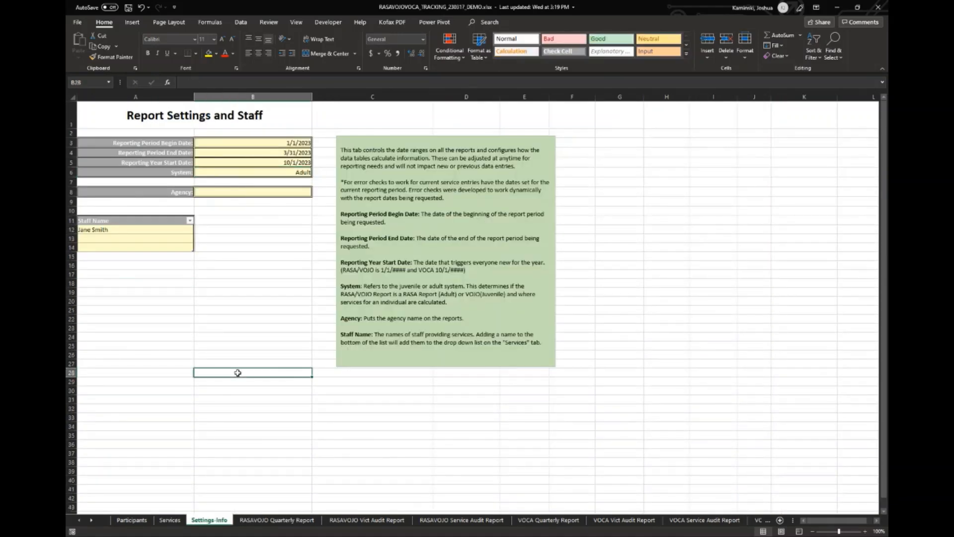